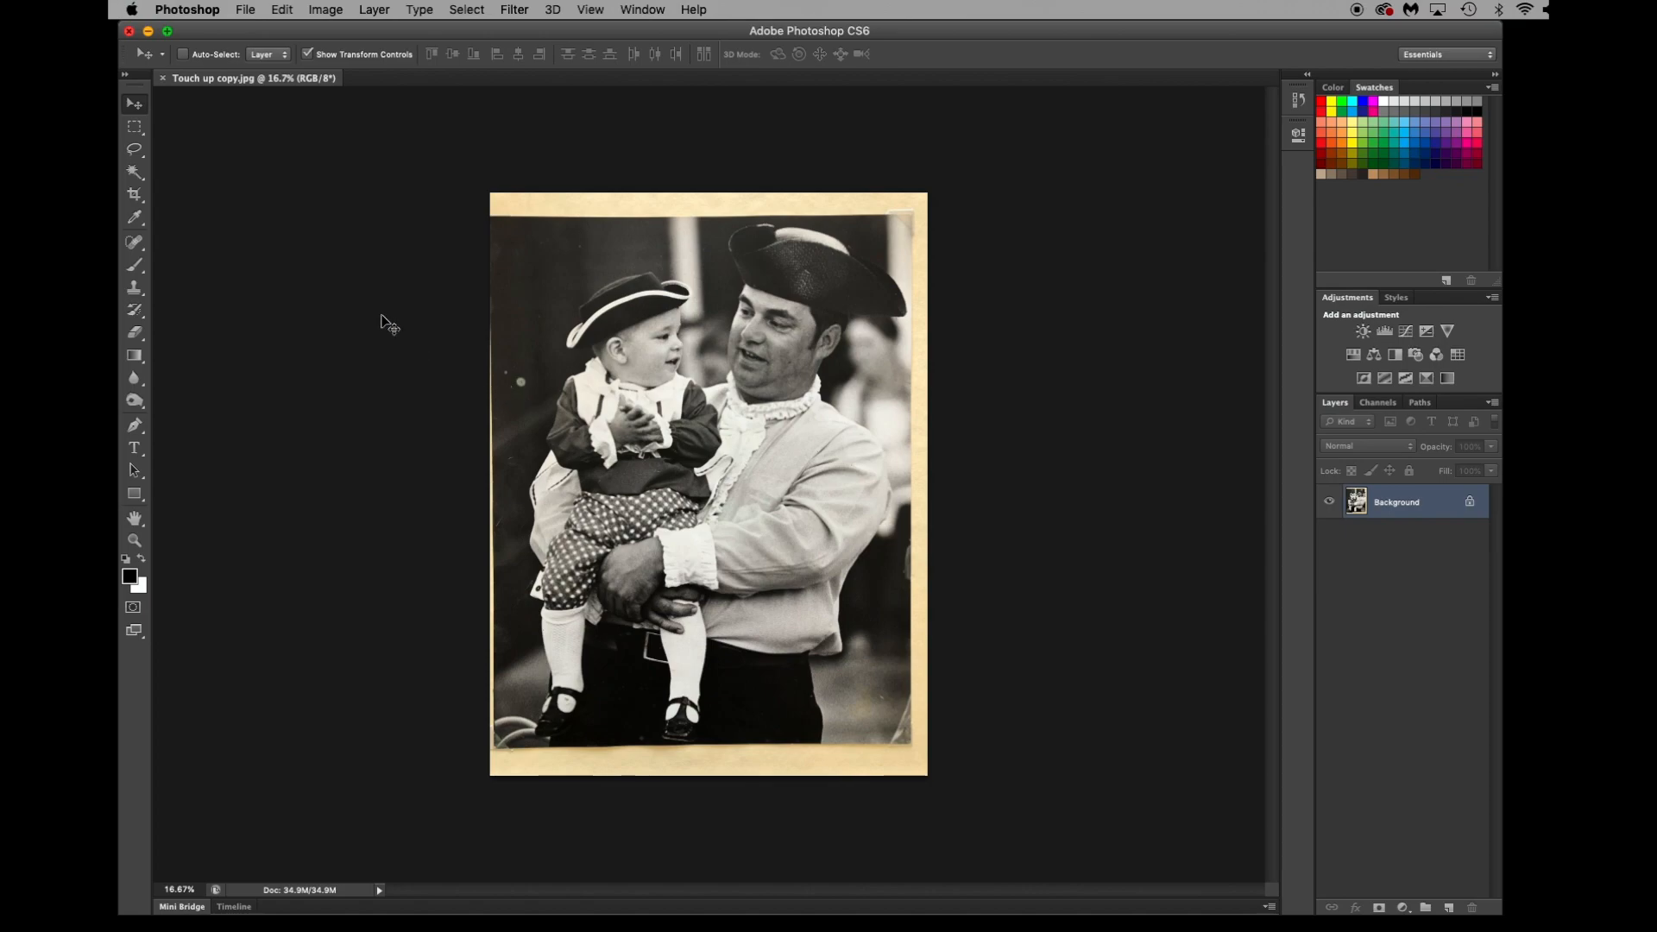
Straighten the photo along its upper edge with the Crop tool.
click(135, 195)
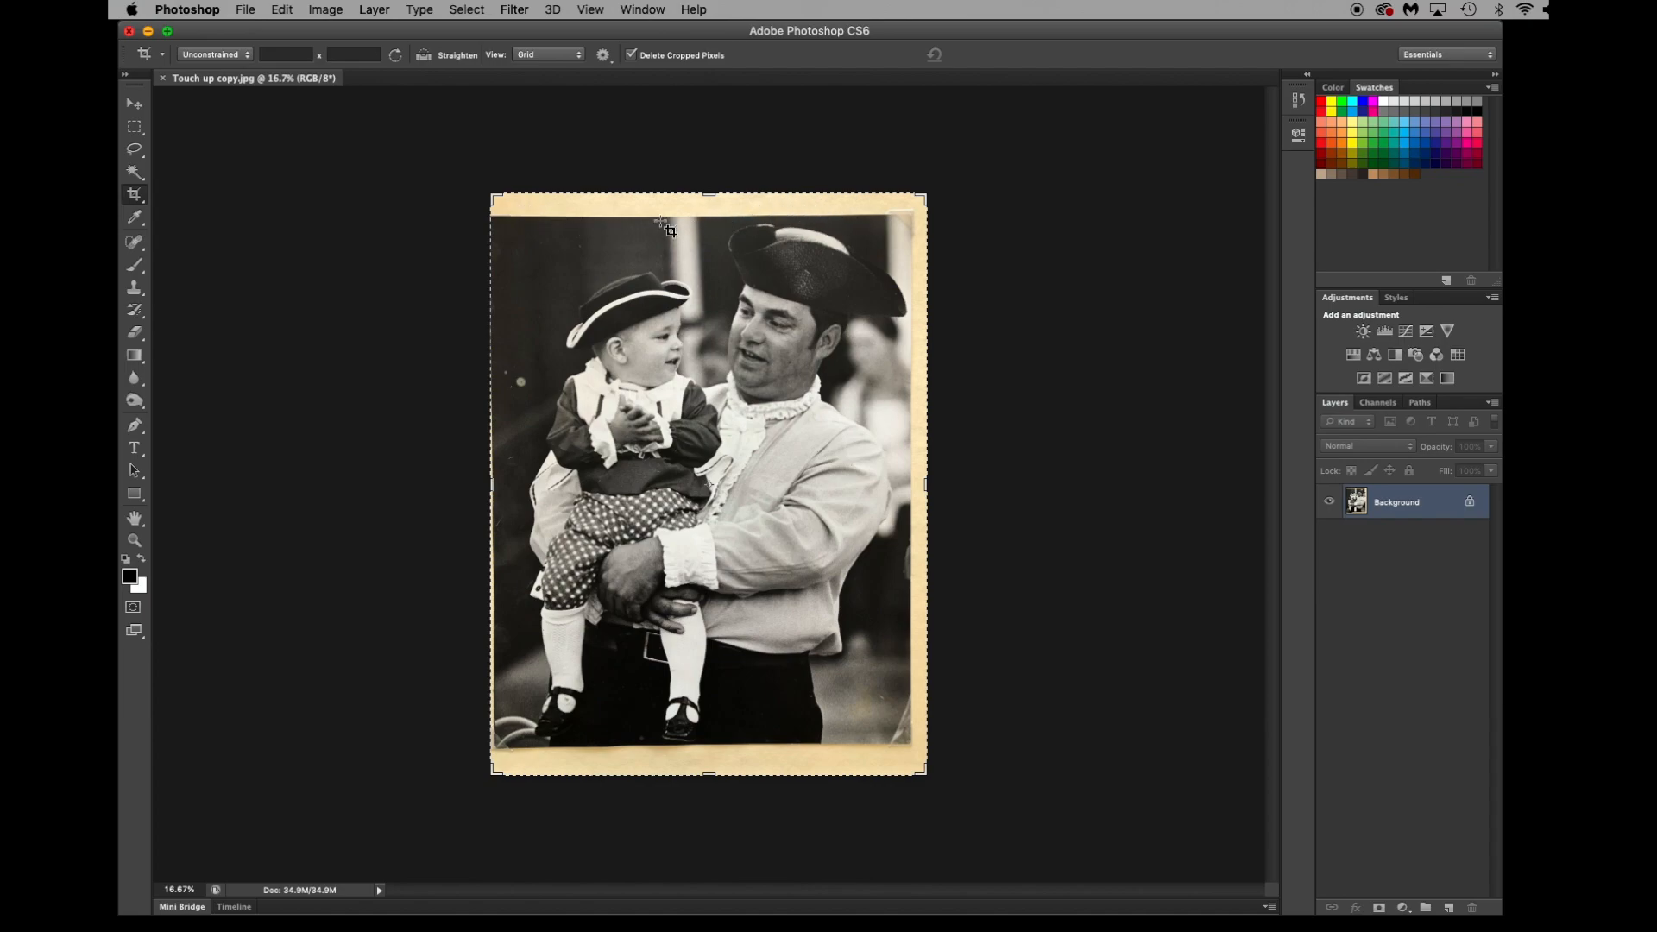
click(447, 57)
drag(495, 215, 920, 218)
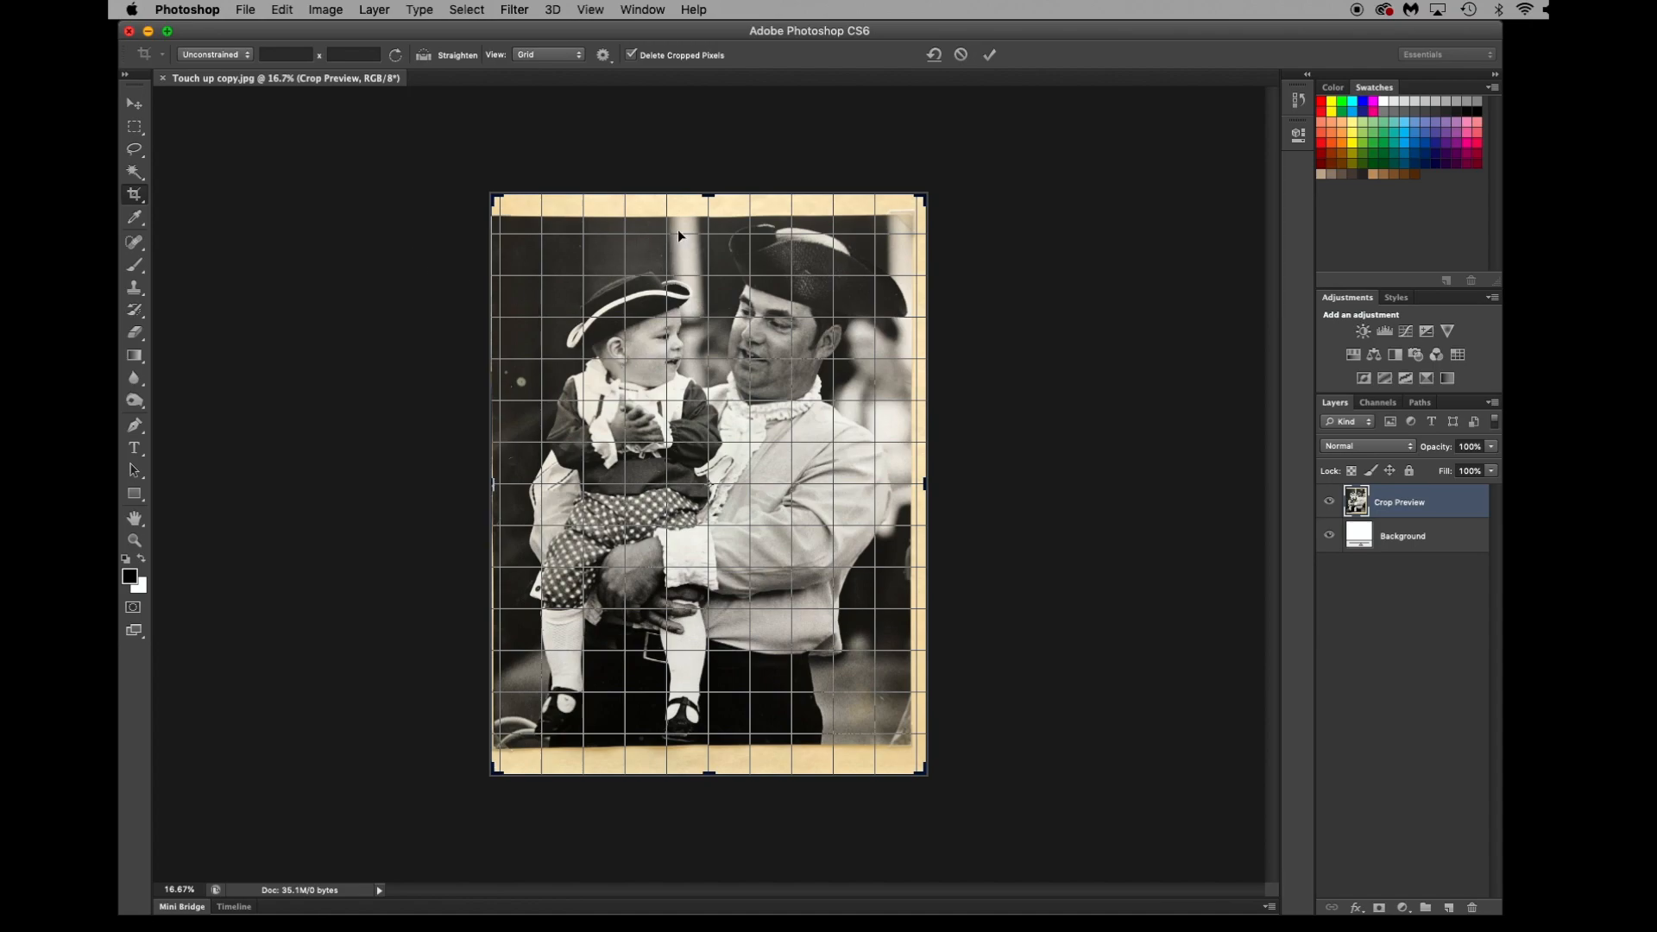
Crop away the cream border along the photo's top, right, bottom and left edges.
drag(714, 196, 712, 213)
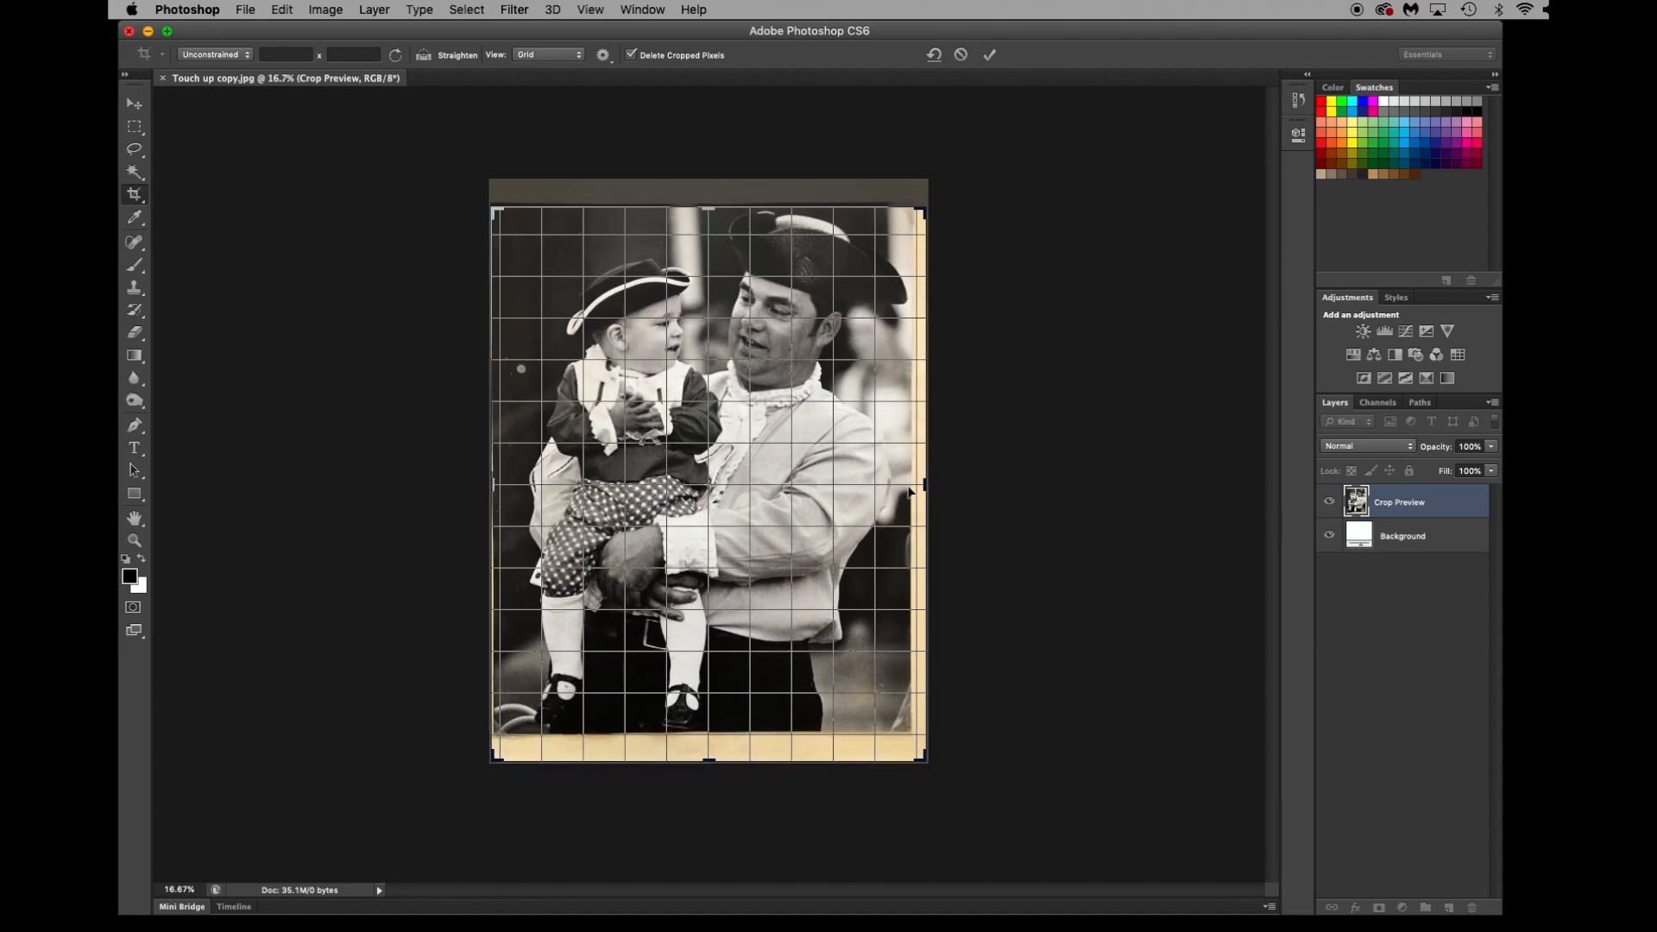
drag(925, 487, 917, 487)
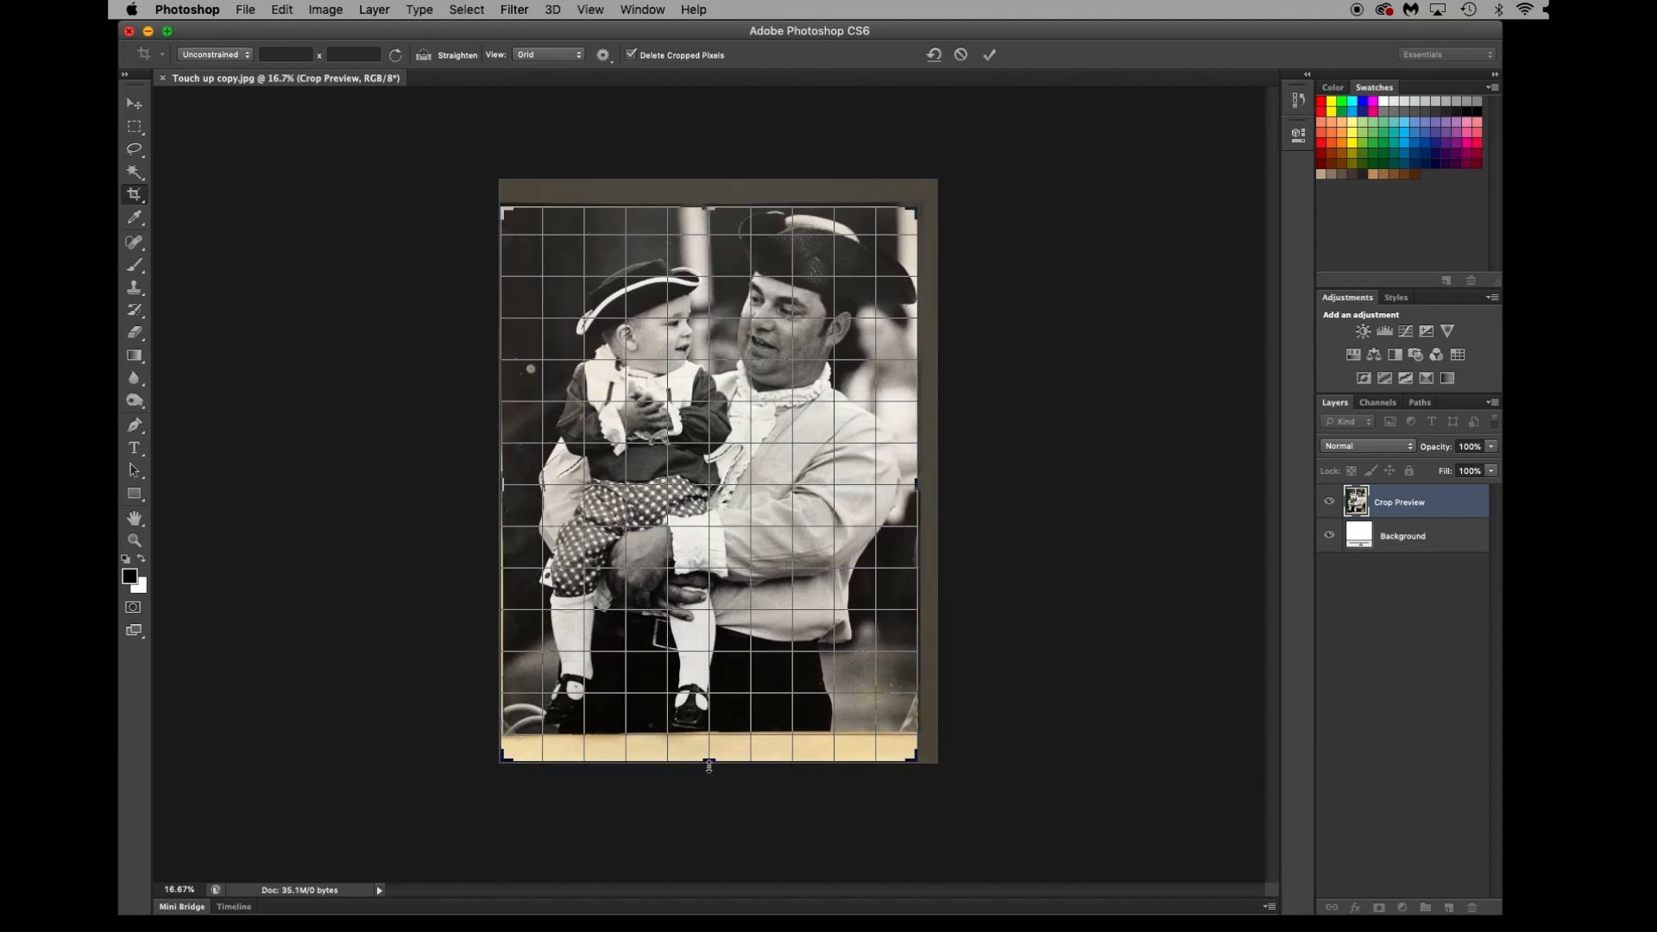
drag(710, 764, 712, 747)
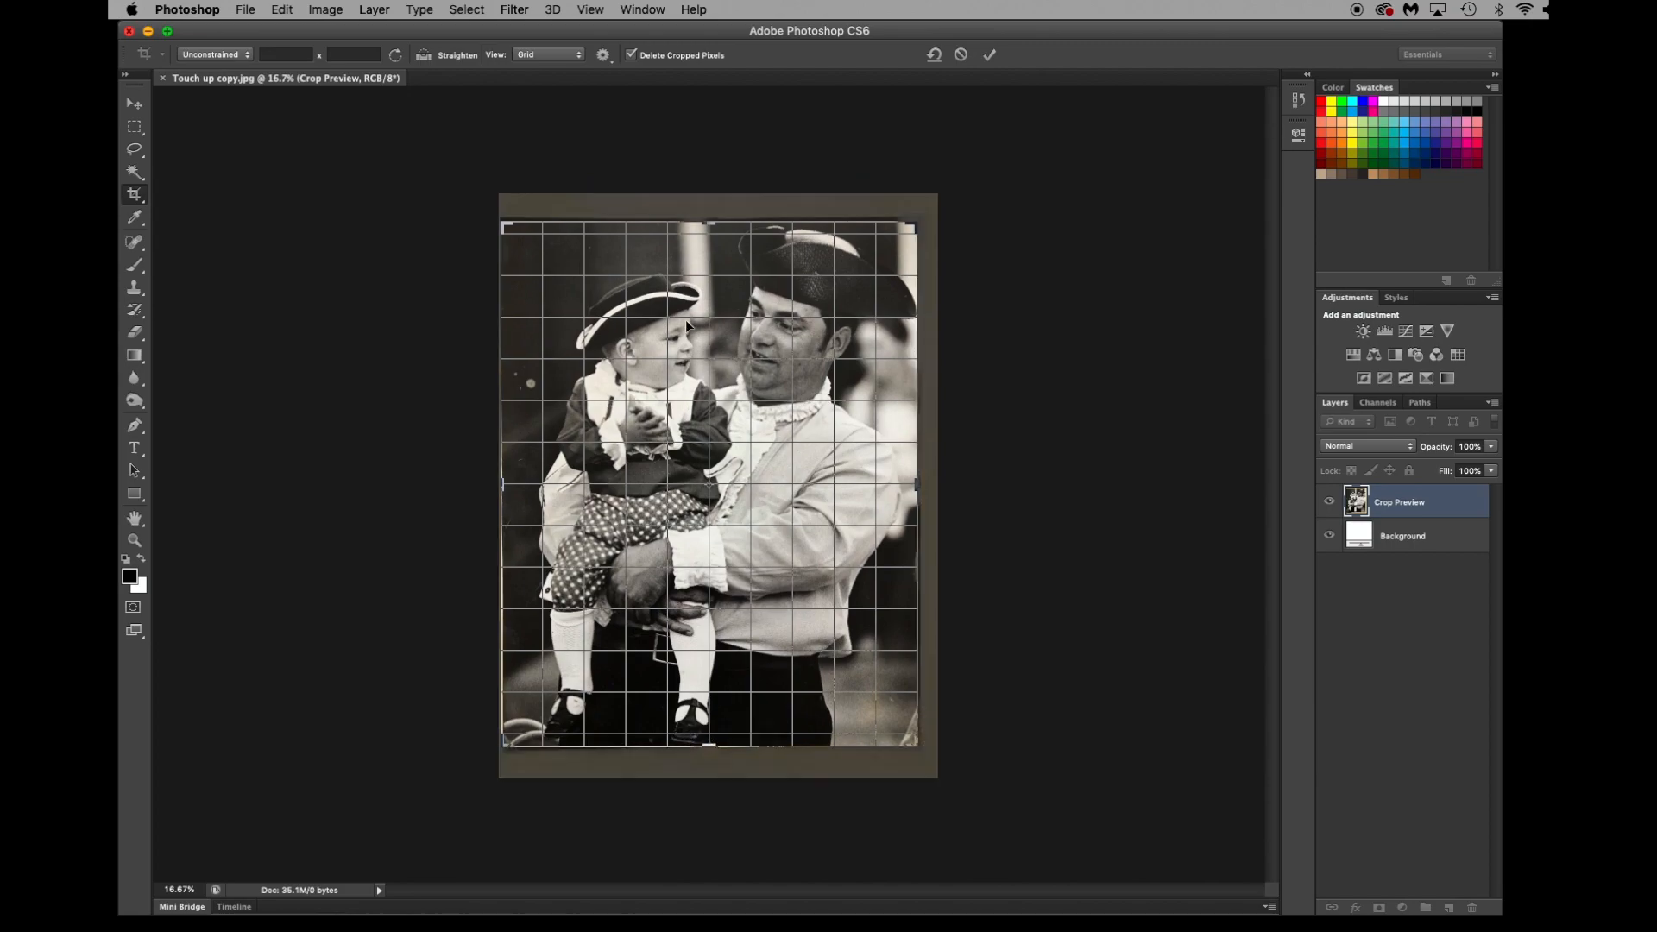
click(989, 57)
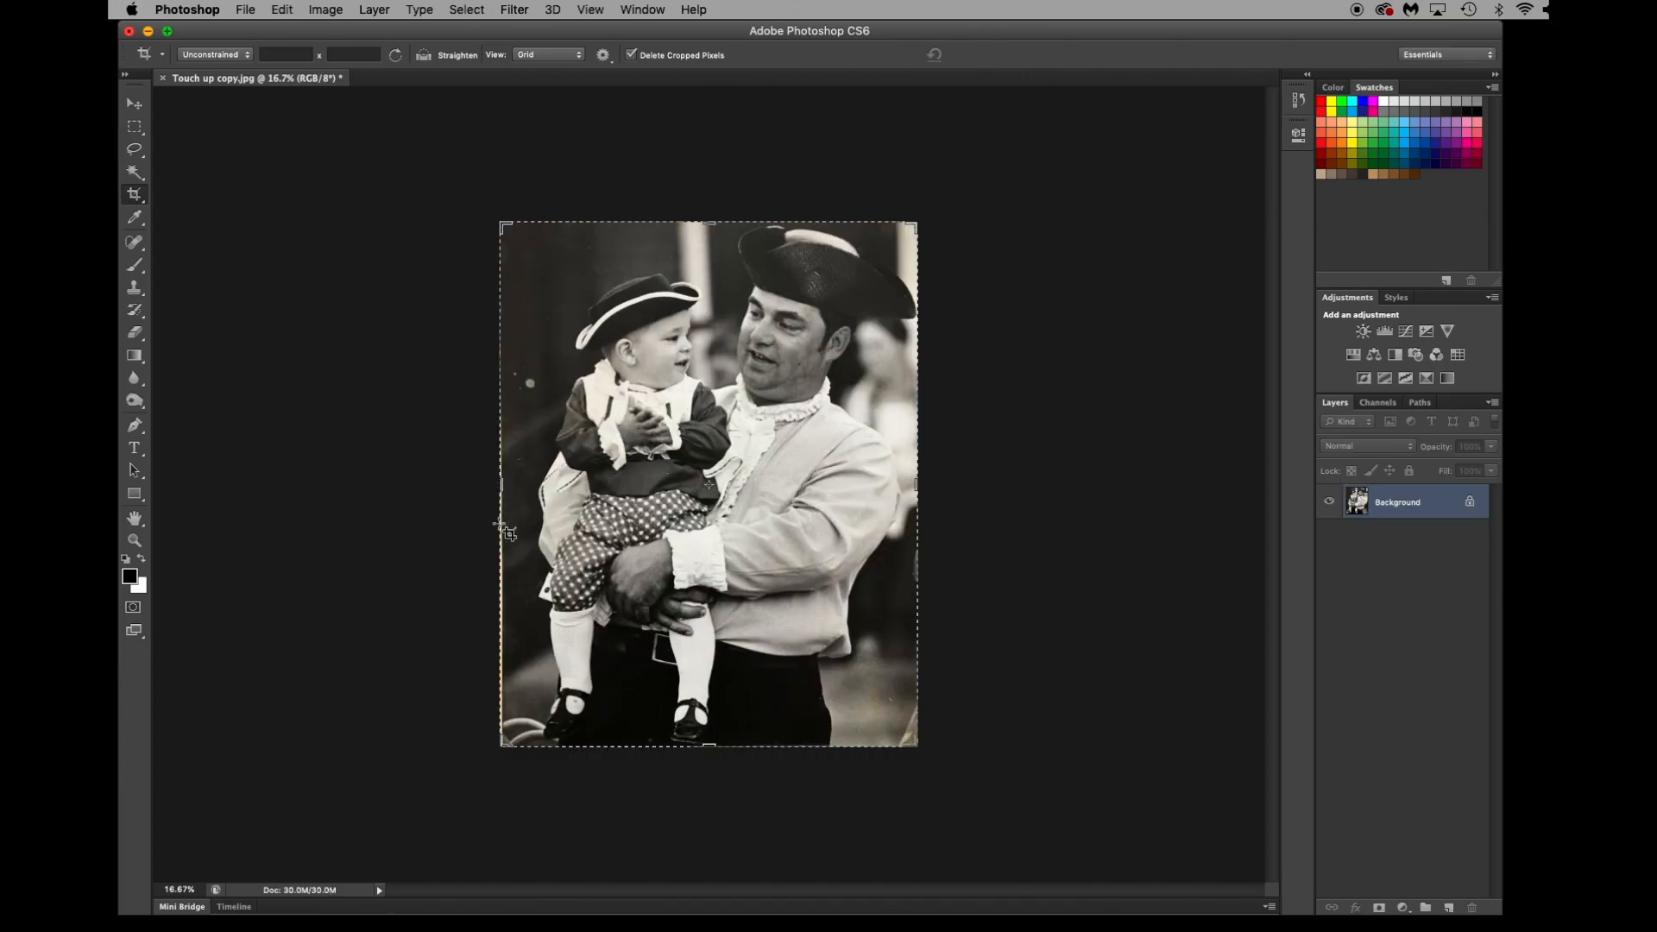
drag(504, 489, 507, 491)
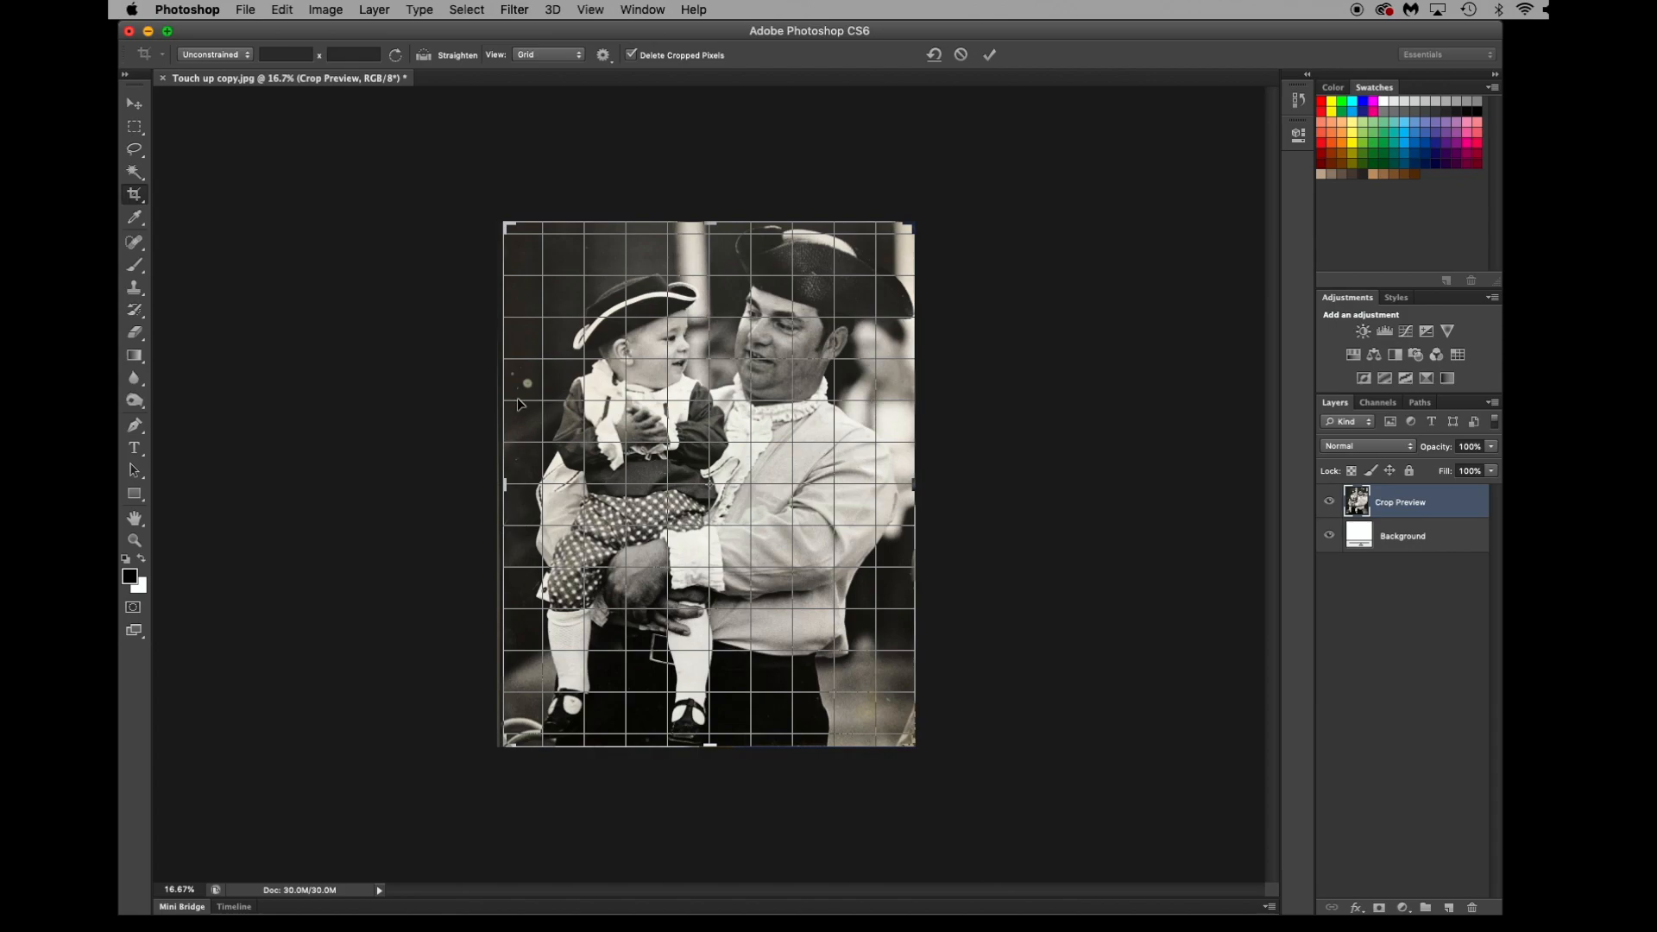
click(991, 55)
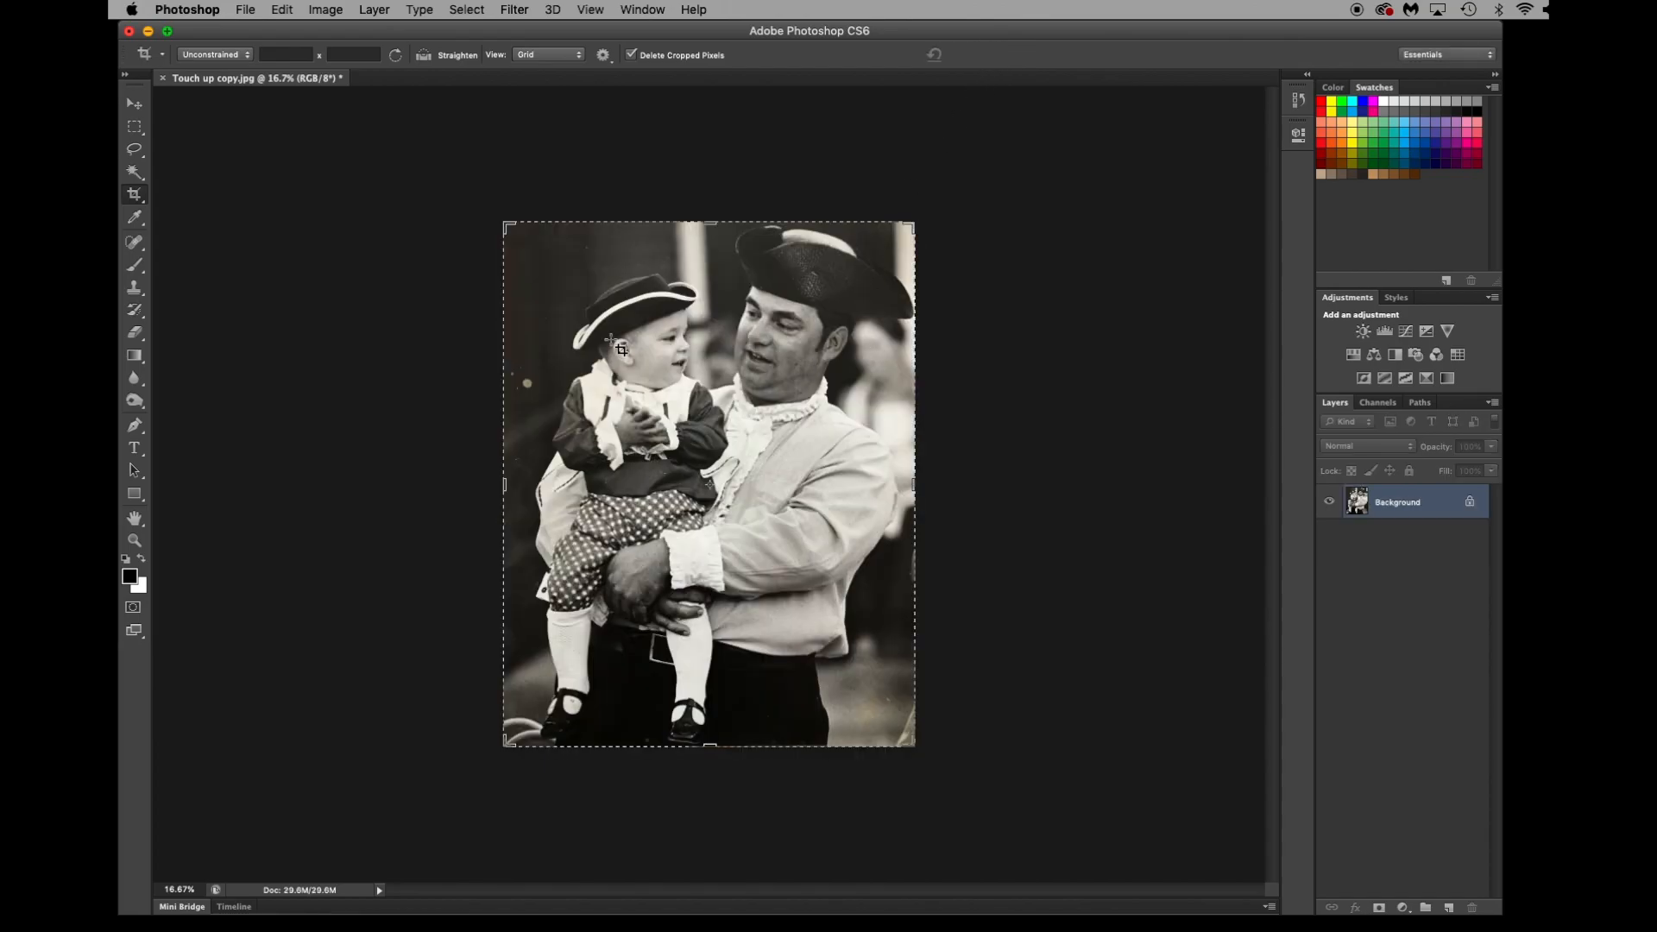
Add a new blank layer above the Background layer.
click(134, 104)
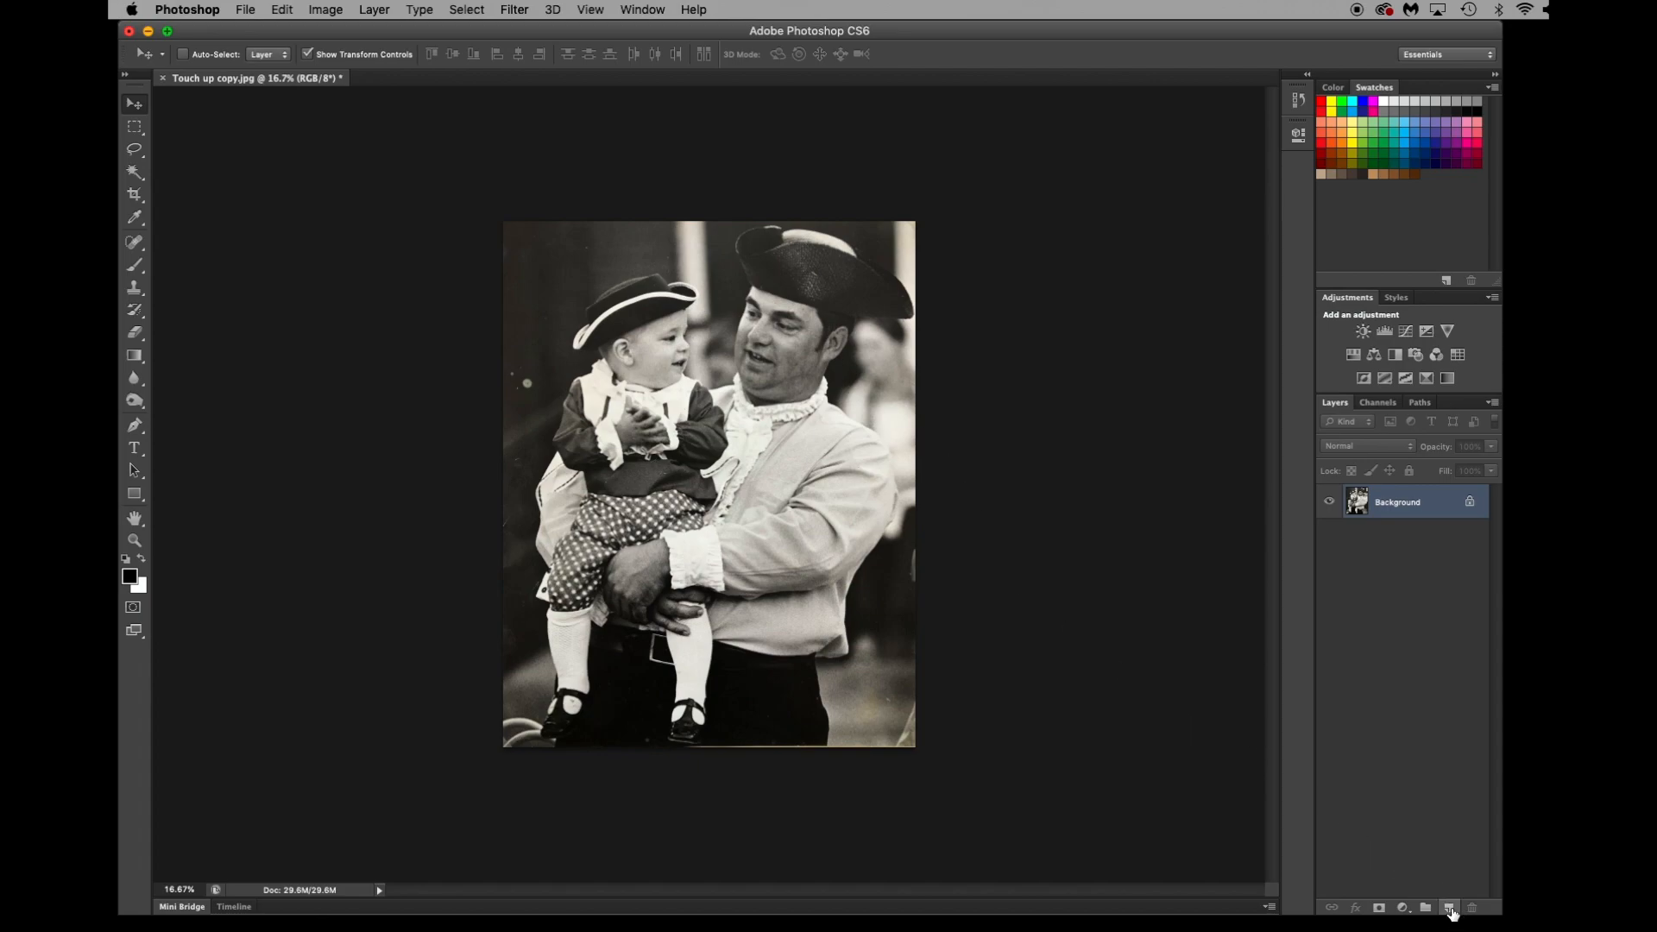
click(1450, 908)
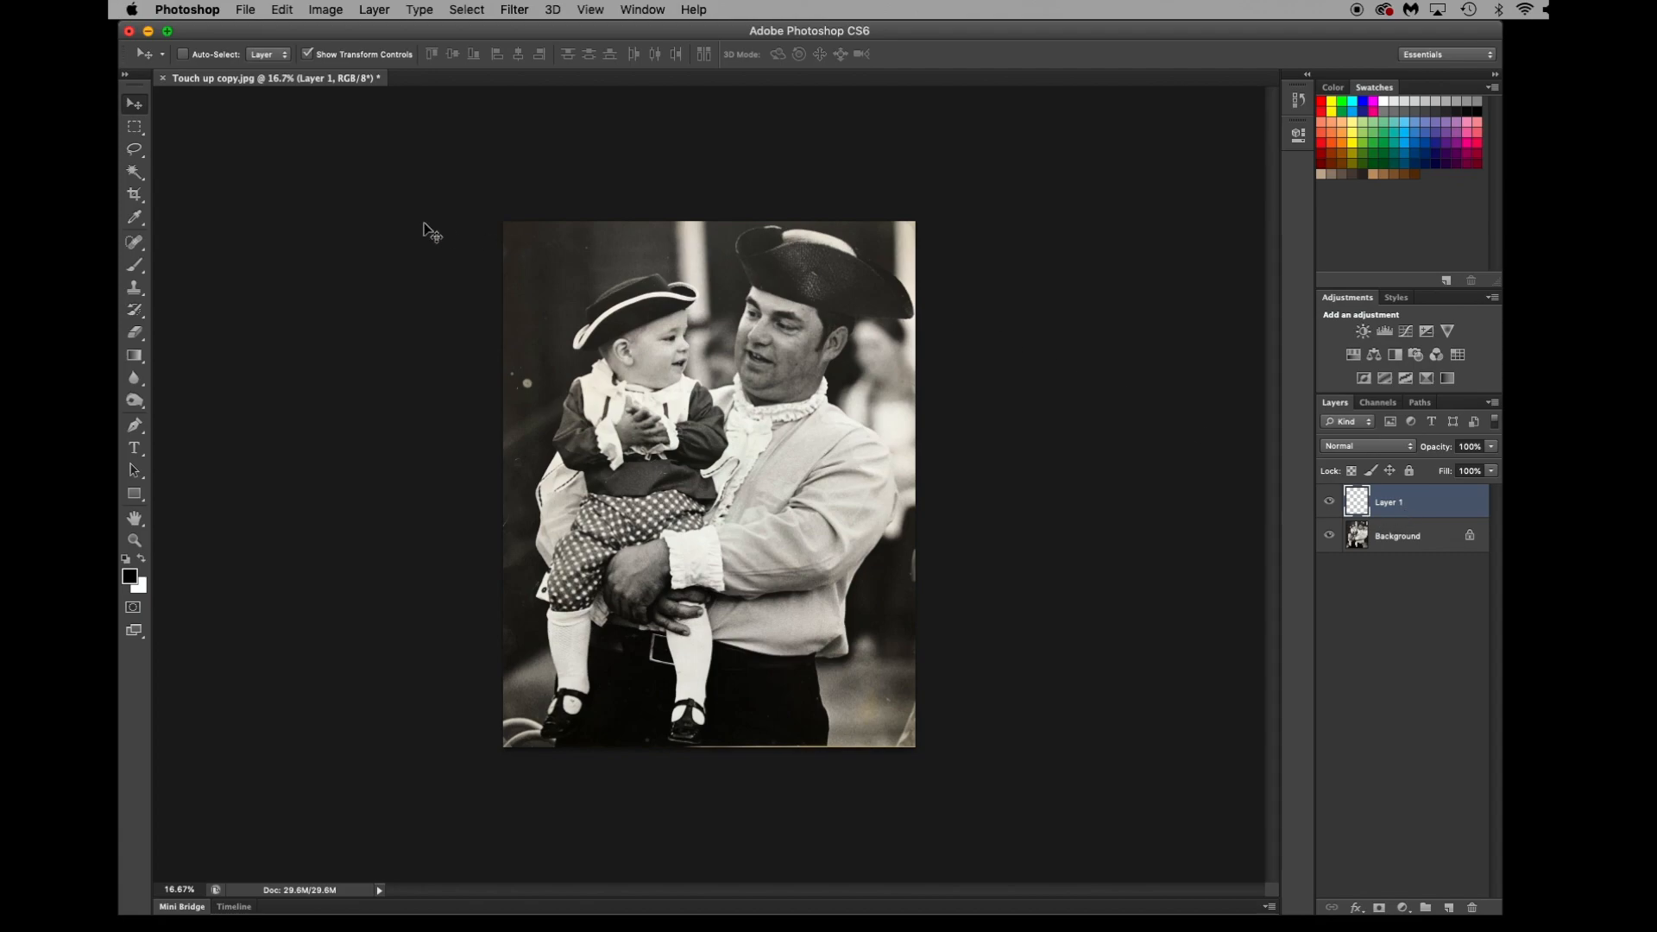
drag(345, 26, 356, 27)
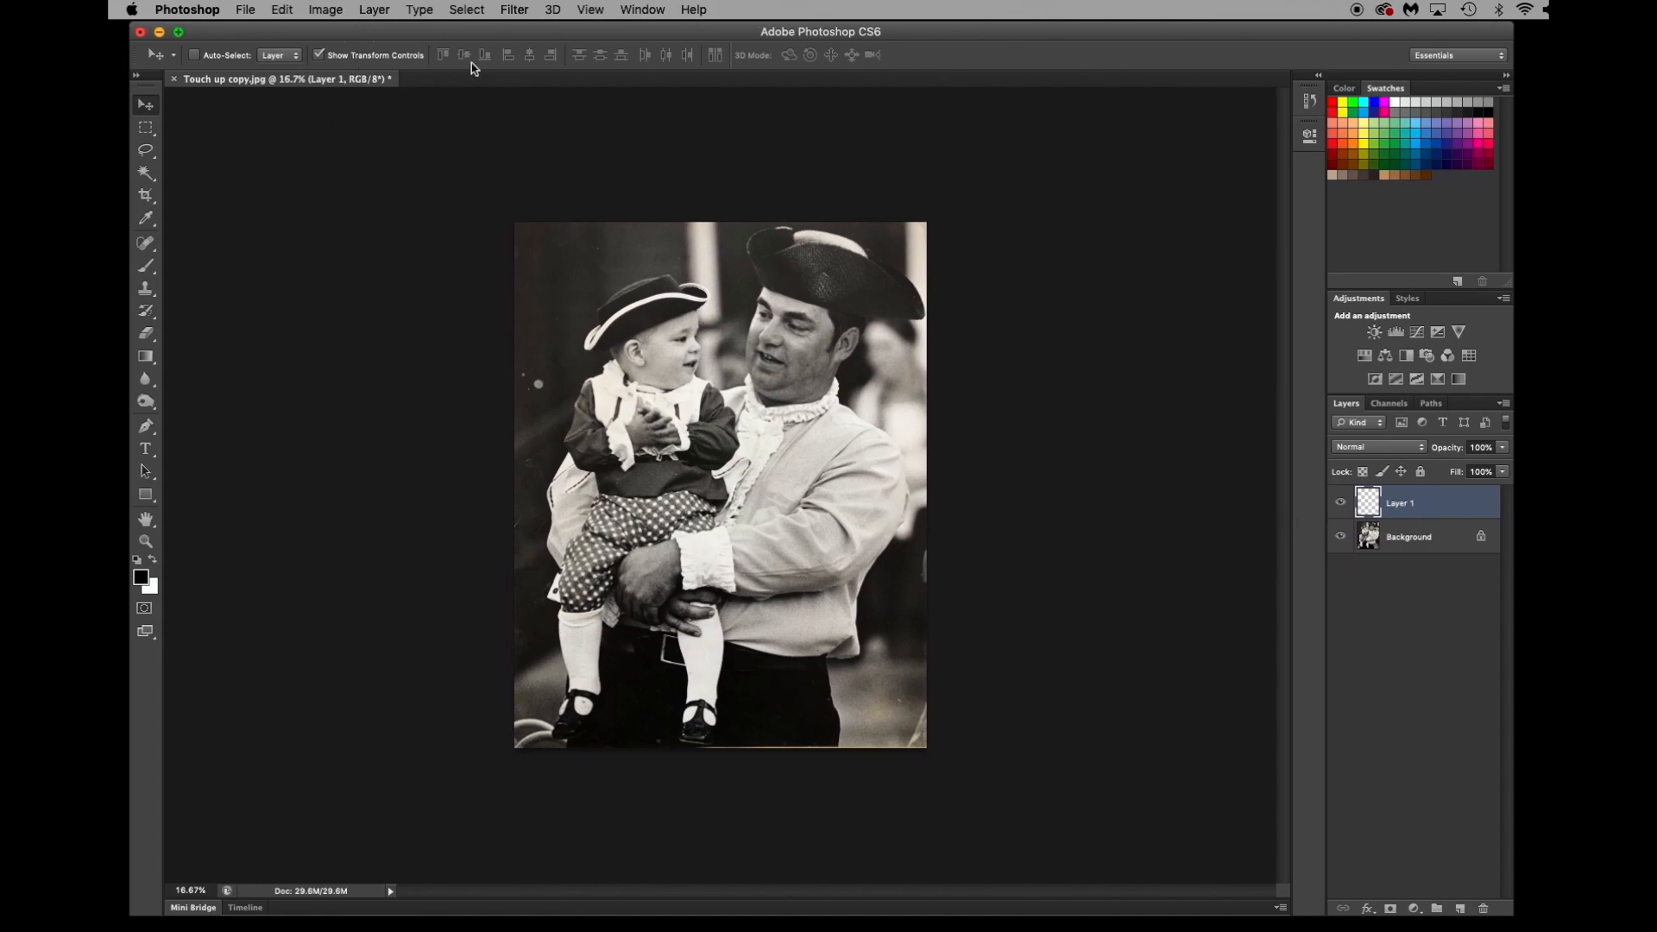
Remove the light spots in the dark background beside and above the child with the Content-Aware Spot Healing Brush, sampling all layers.
click(145, 244)
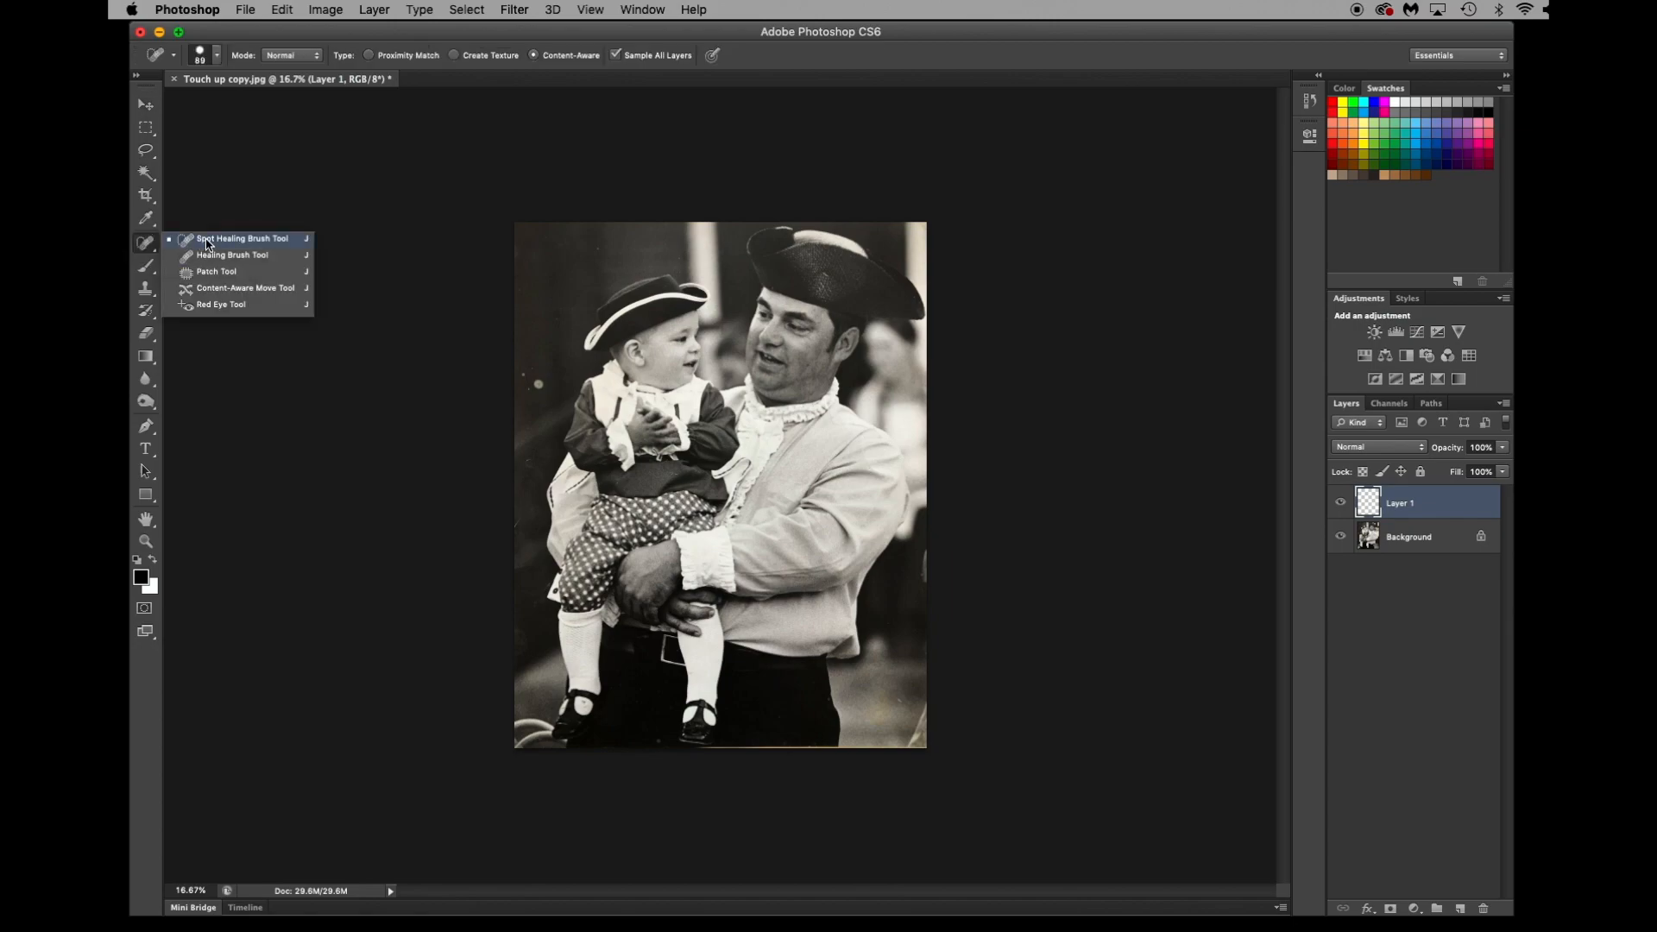
click(208, 244)
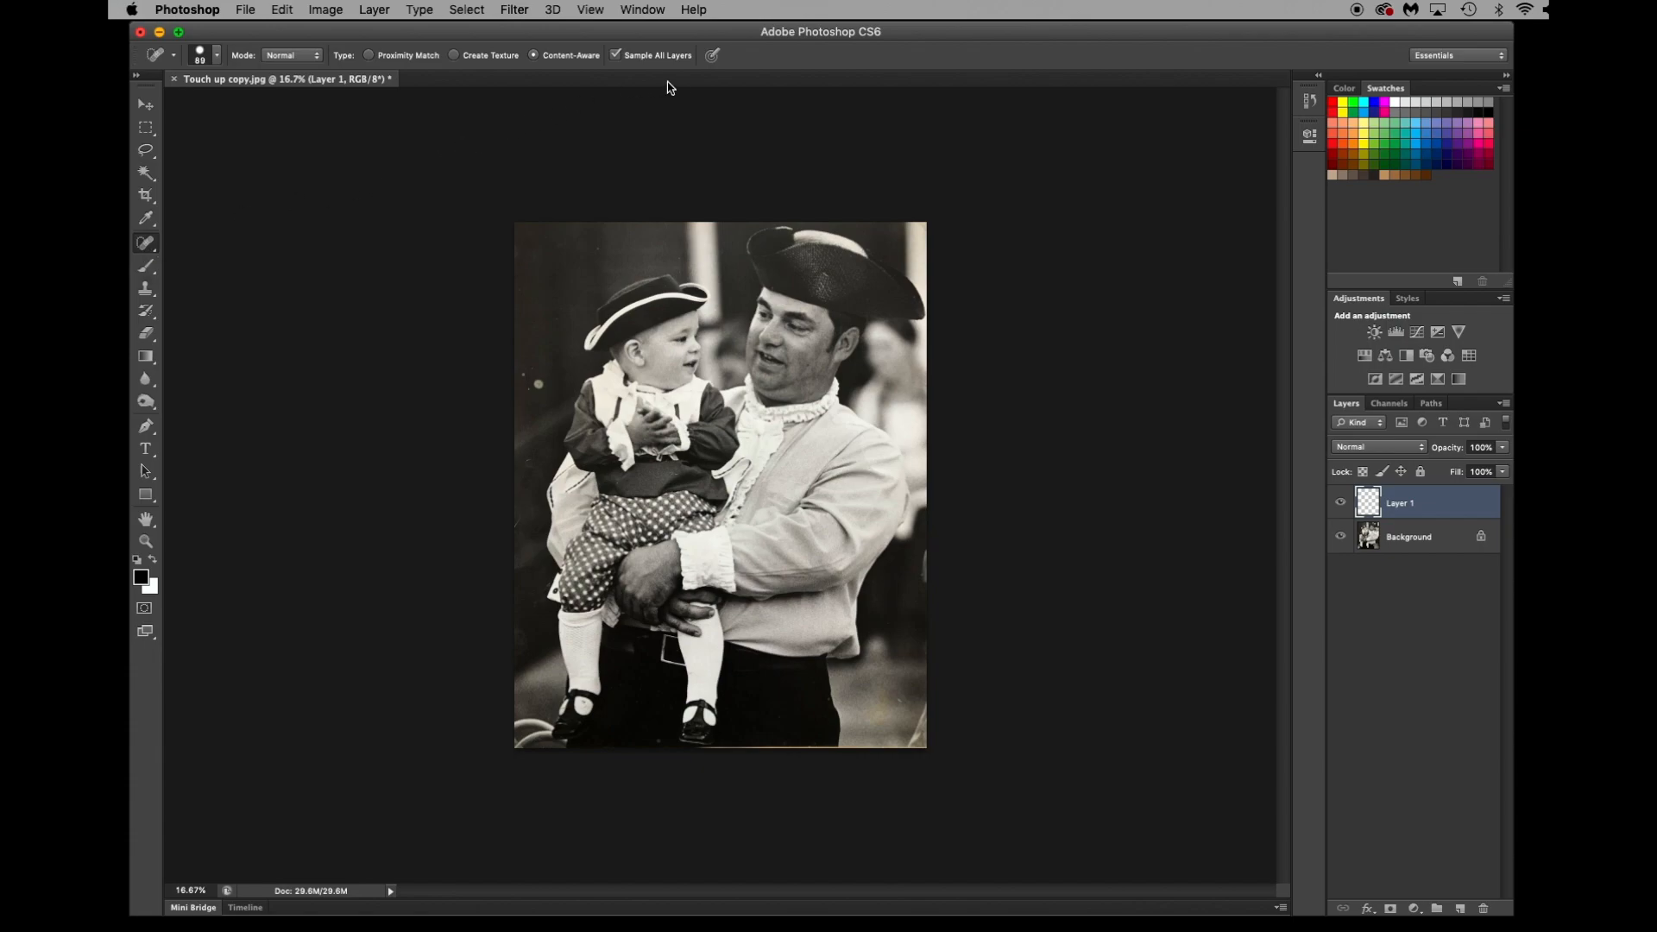
click(618, 55)
click(538, 382)
click(528, 390)
click(523, 375)
click(596, 252)
Spot-heal the small specks in the dark background around the child's hat at close zoom.
click(148, 544)
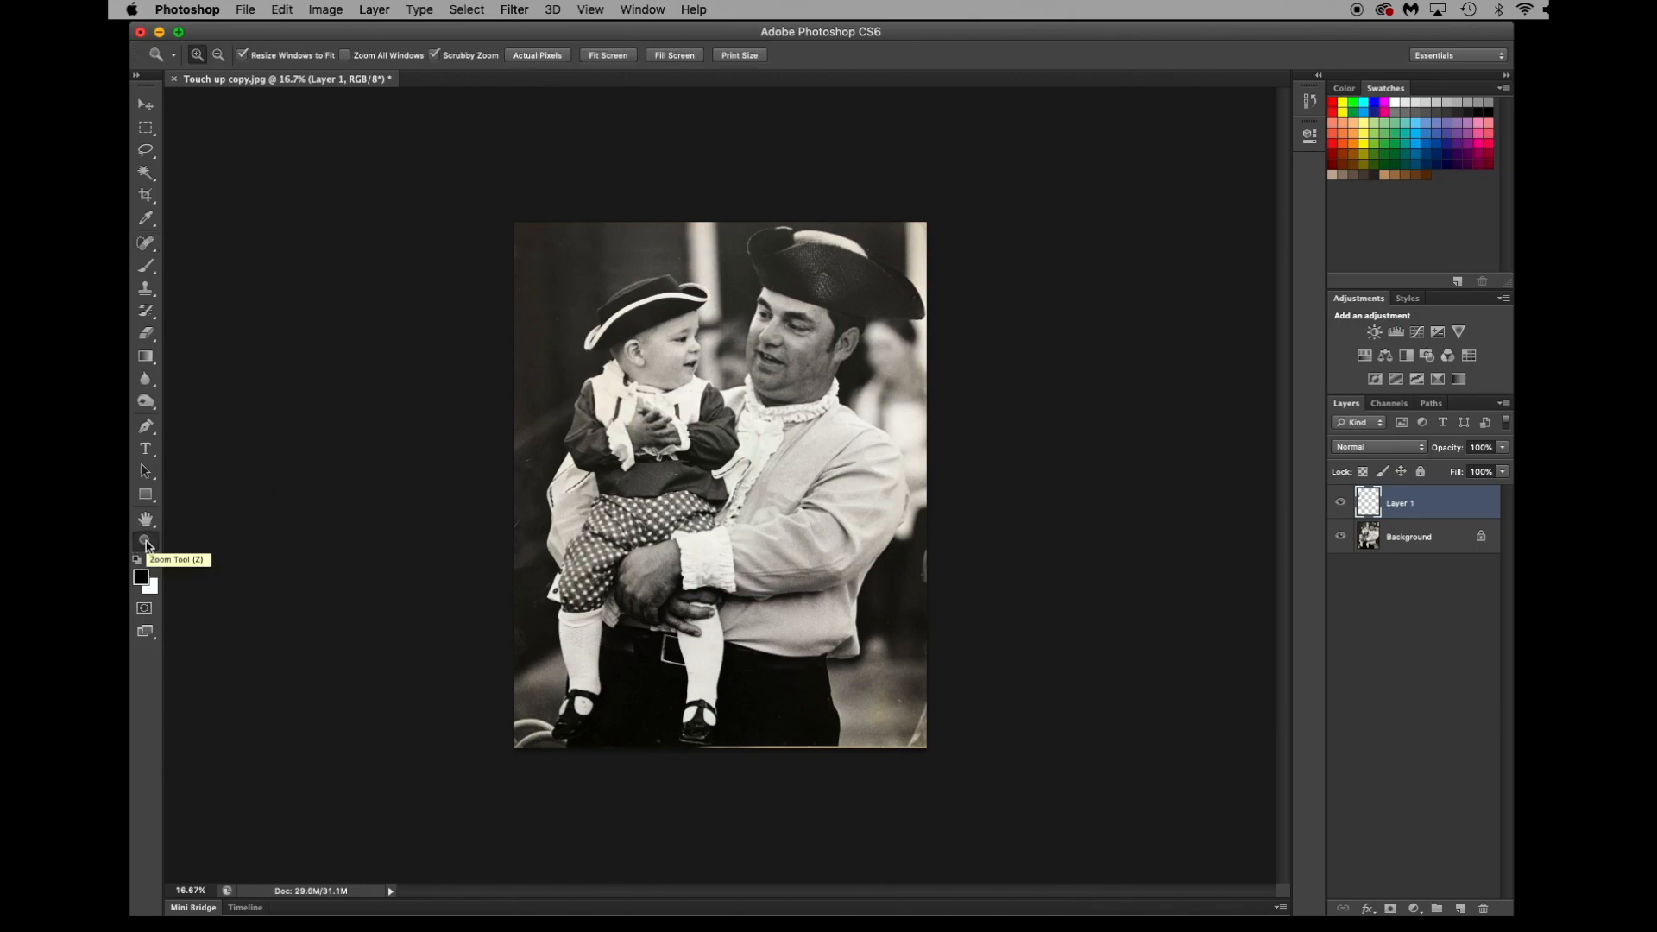
mouse_move(444, 496)
mouse_down()
mouse_move(422, 495)
mouse_move(459, 501)
mouse_up()
drag(285, 294, 1033, 497)
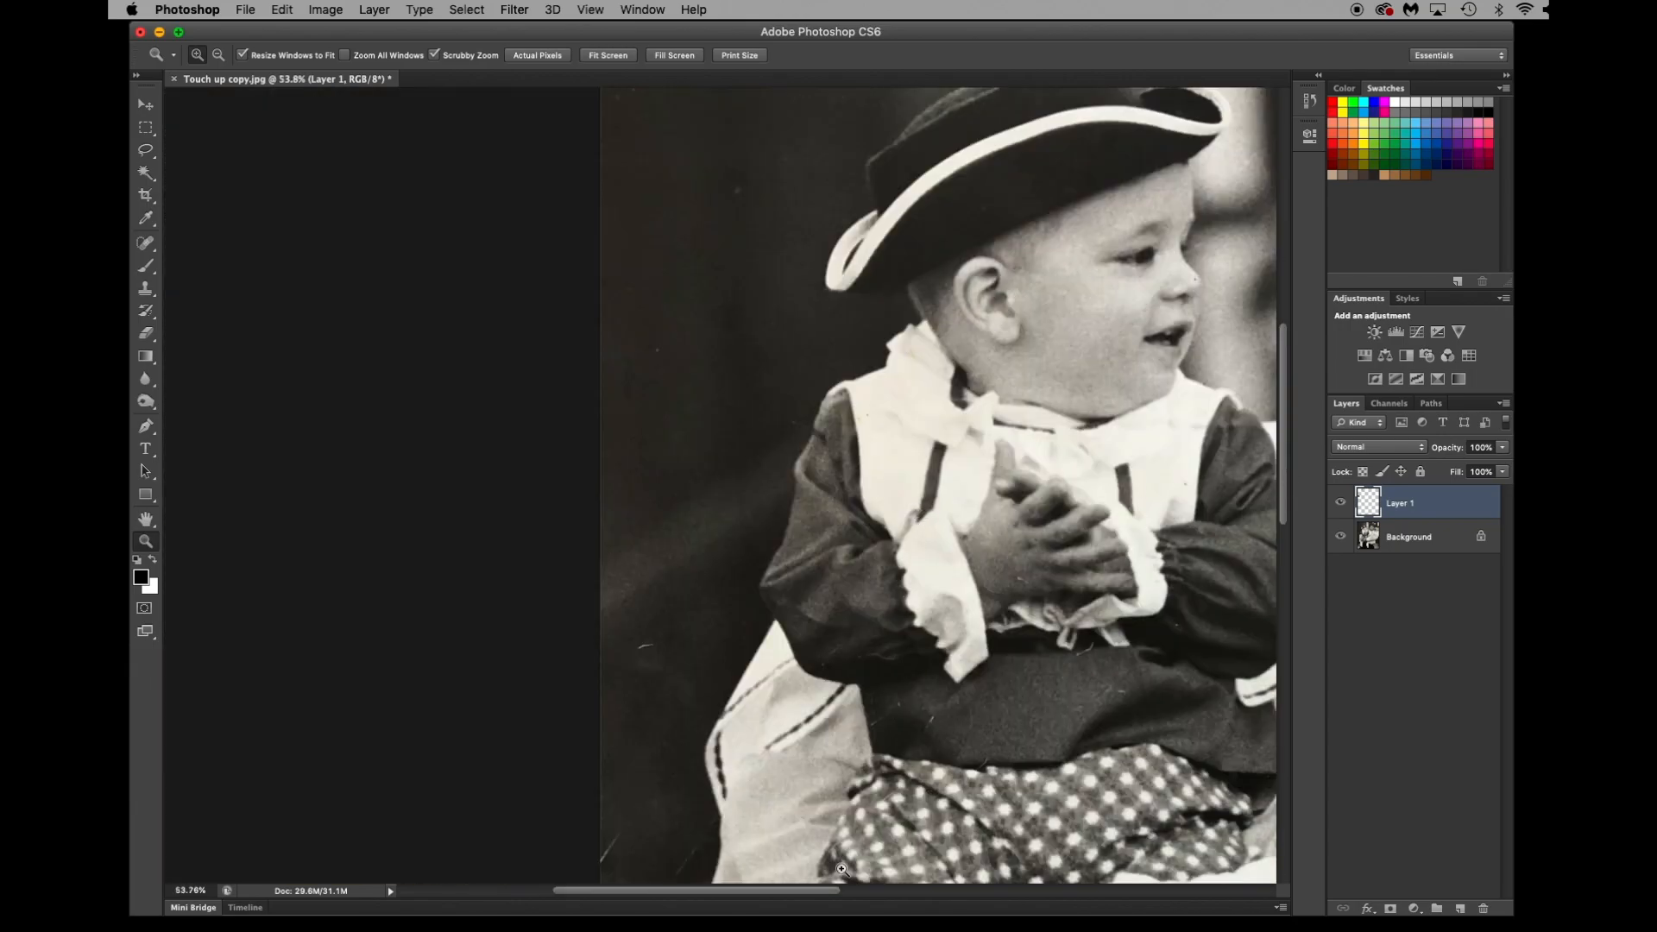
drag(822, 889, 902, 887)
drag(1283, 510, 1292, 436)
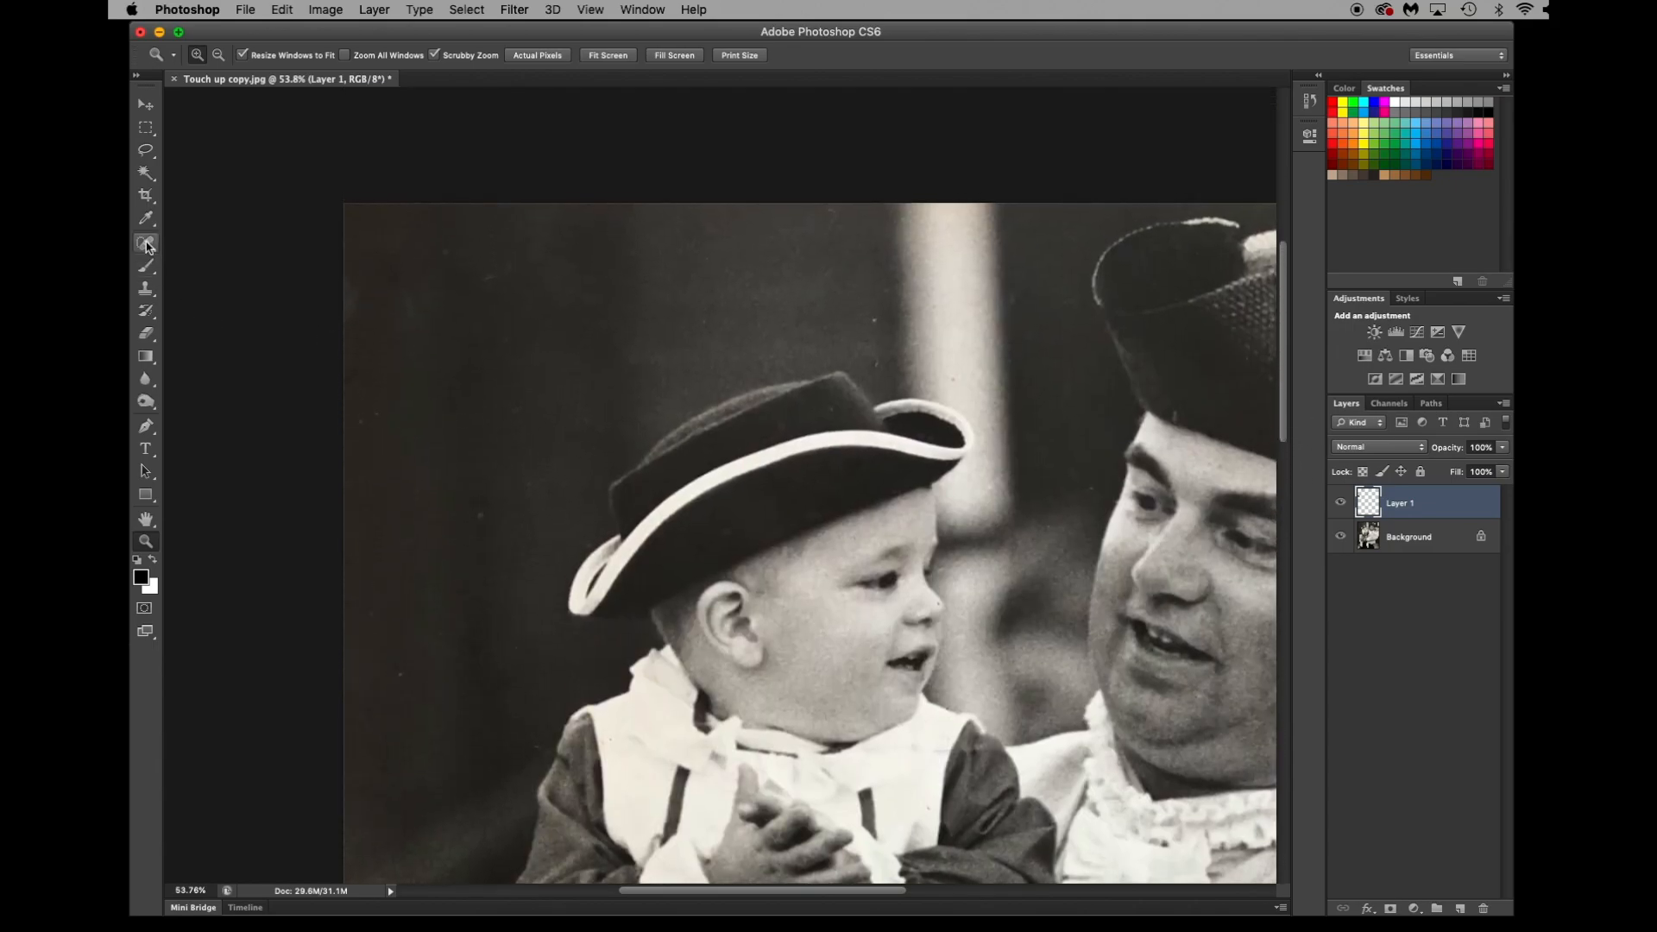
click(146, 245)
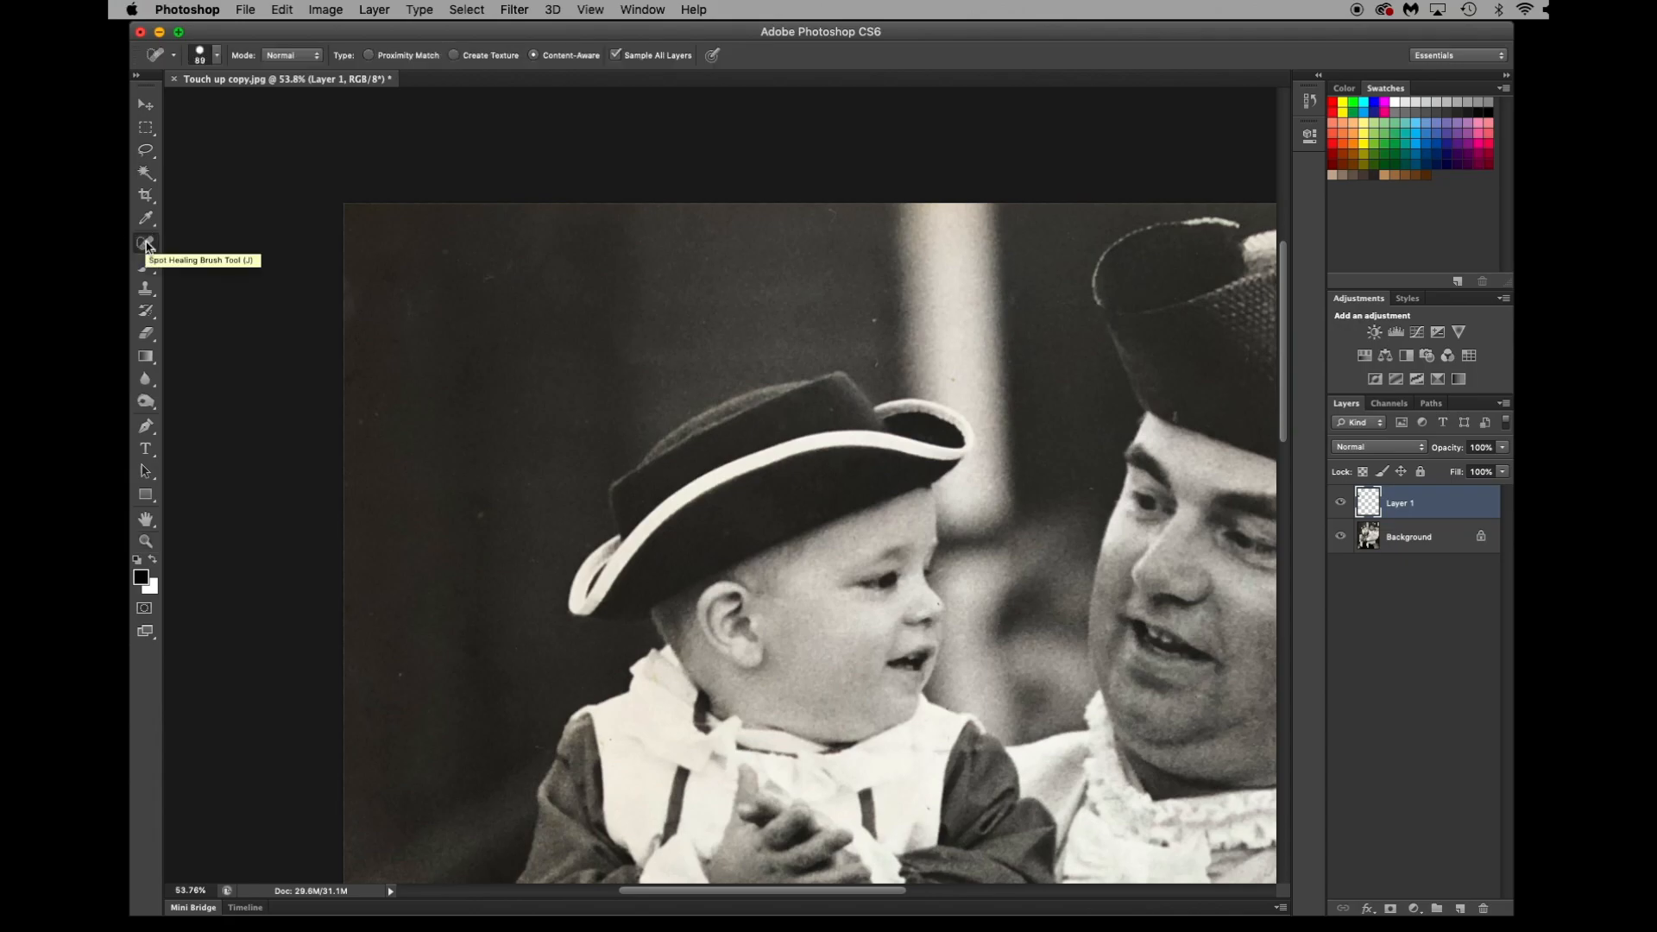
mouse_move(418, 250)
mouse_down()
mouse_move(487, 283)
mouse_move(552, 246)
mouse_up()
mouse_move(412, 325)
mouse_down()
mouse_move(407, 288)
mouse_move(351, 315)
mouse_up()
click(477, 516)
click(870, 326)
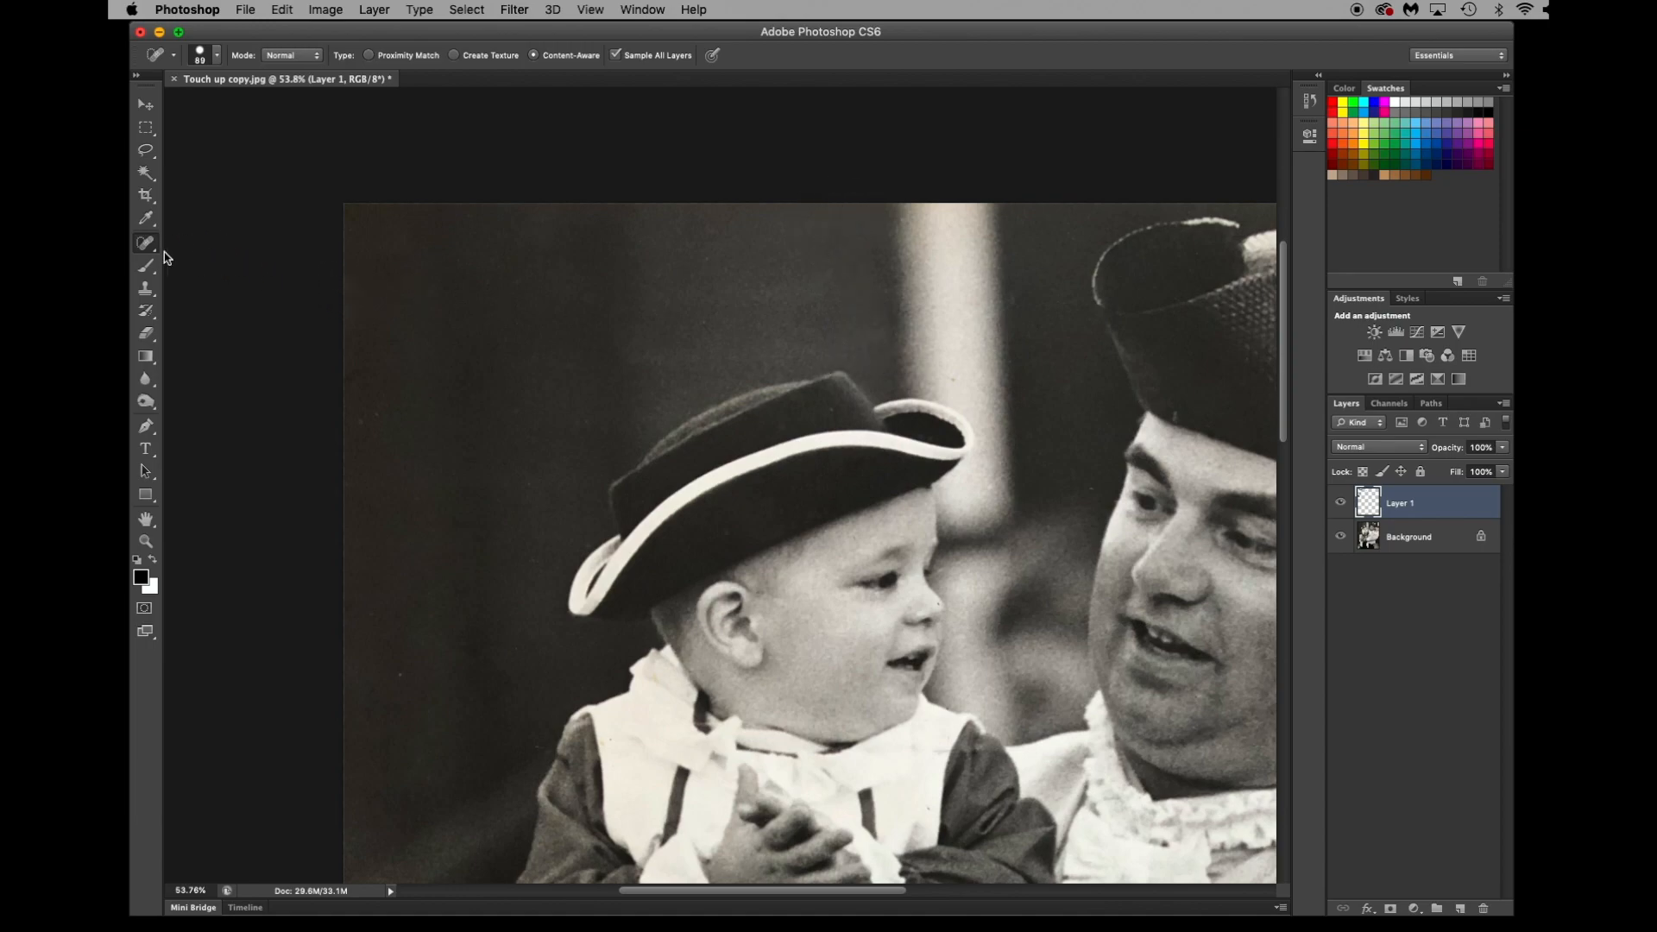
Set up the Healing Brush with a size of 46 px and sampling from All Layers.
click(146, 245)
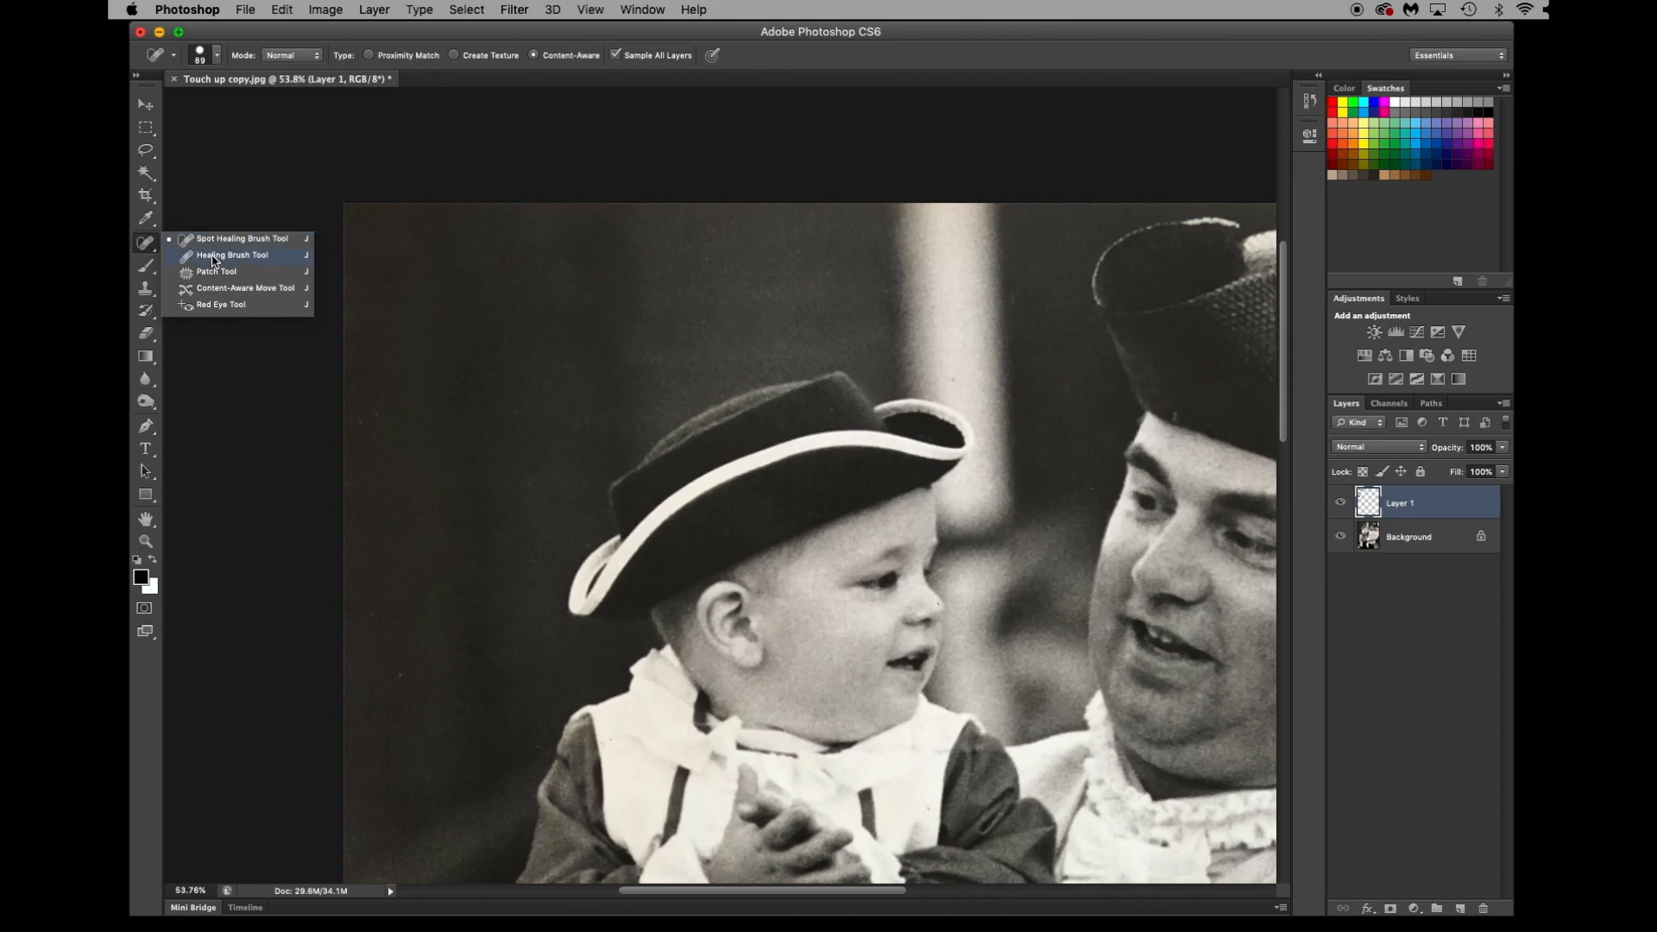
click(213, 256)
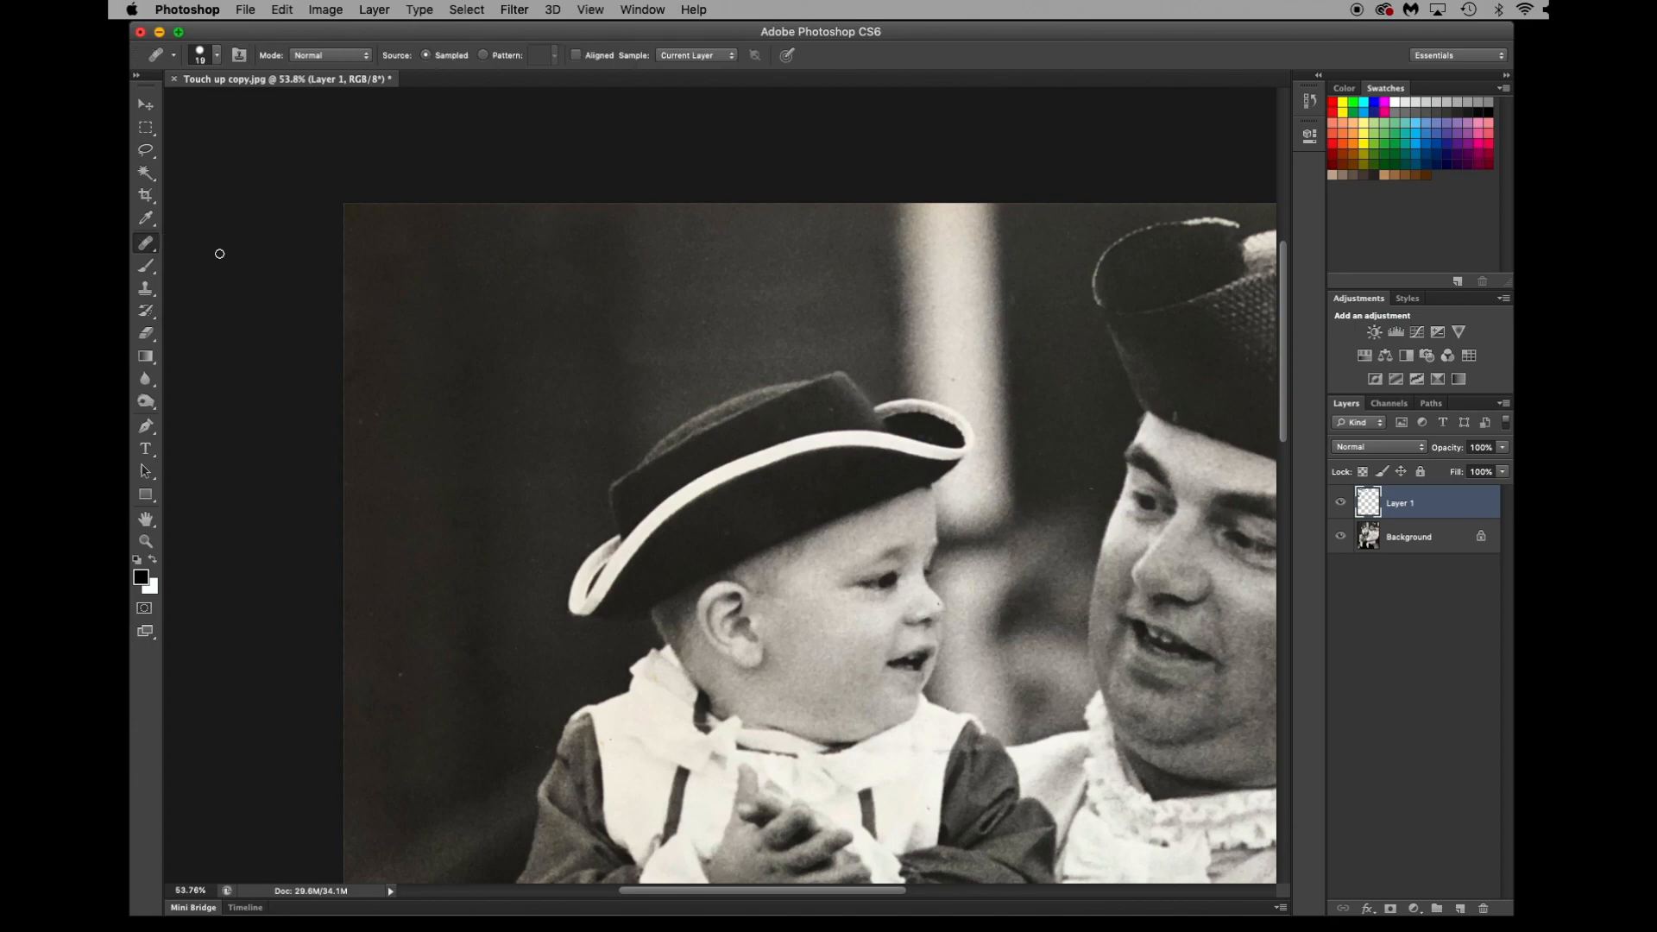
click(217, 57)
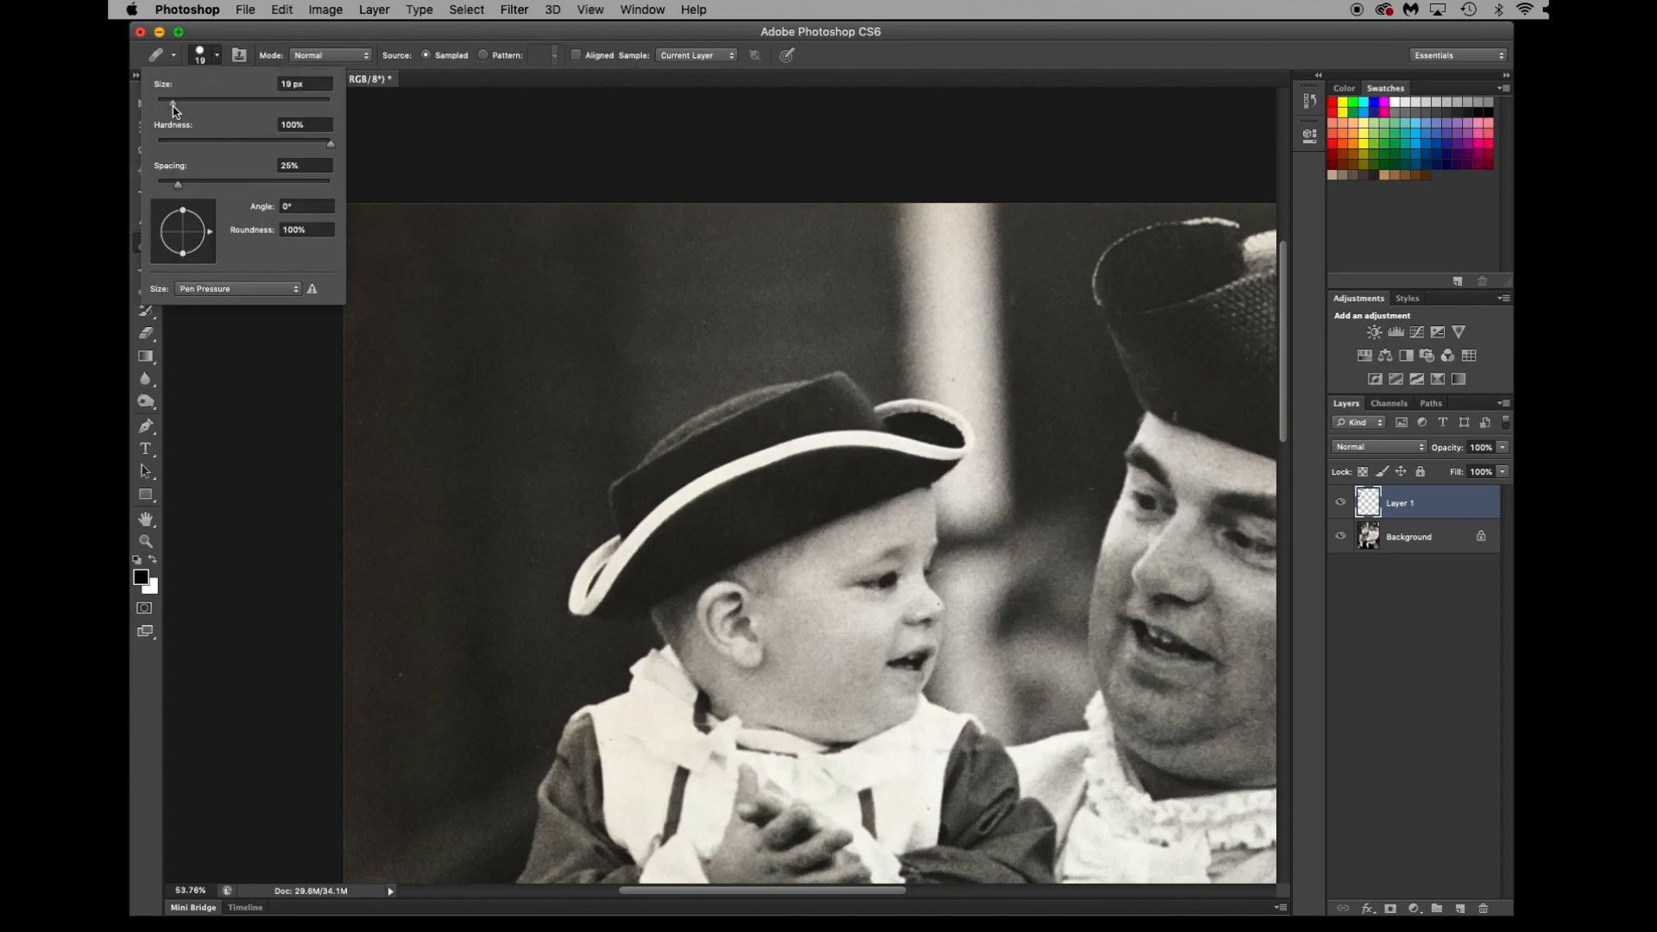
mouse_move(174, 110)
mouse_down()
mouse_move(209, 110)
mouse_move(193, 110)
mouse_up()
click(241, 32)
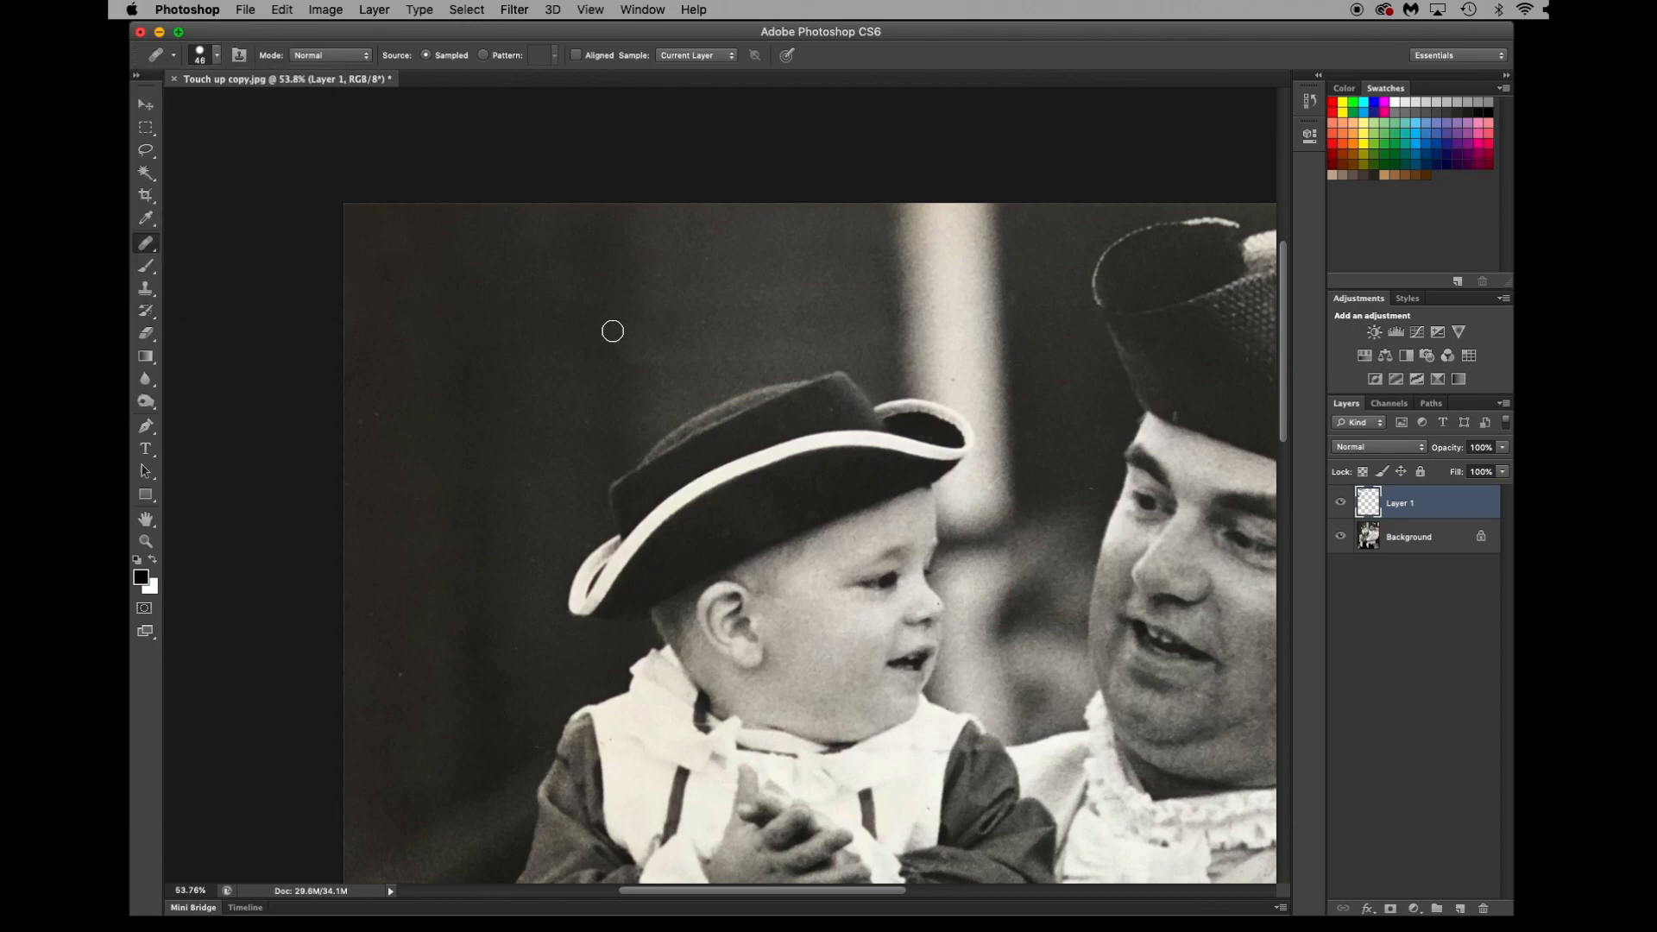
click(706, 56)
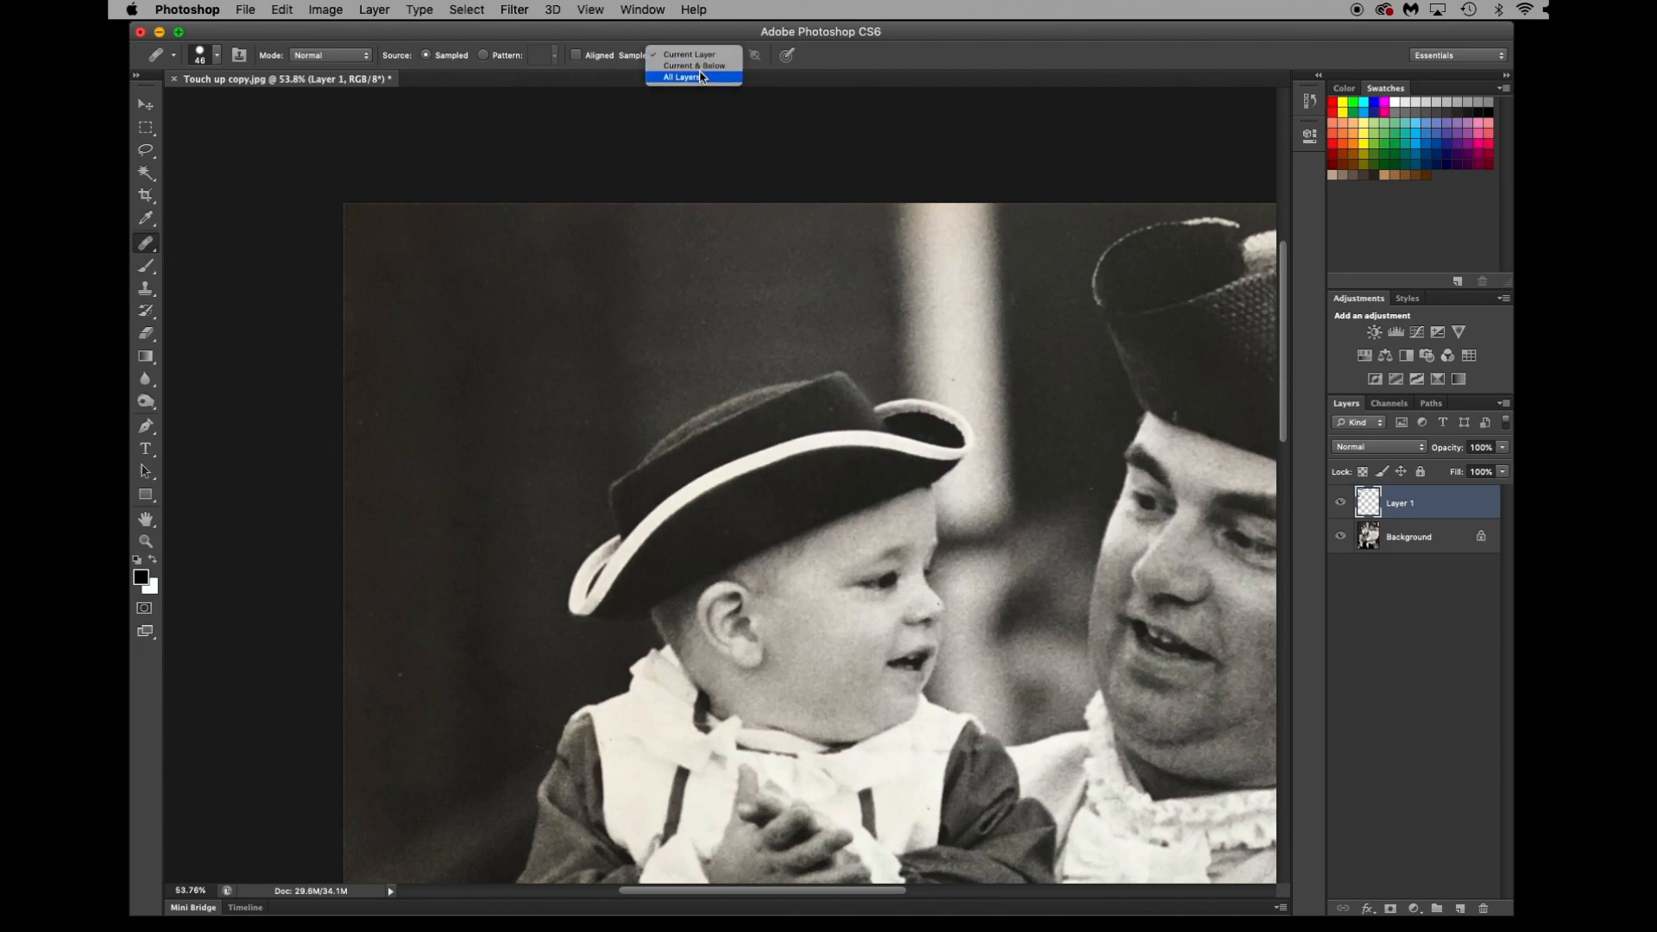
click(682, 78)
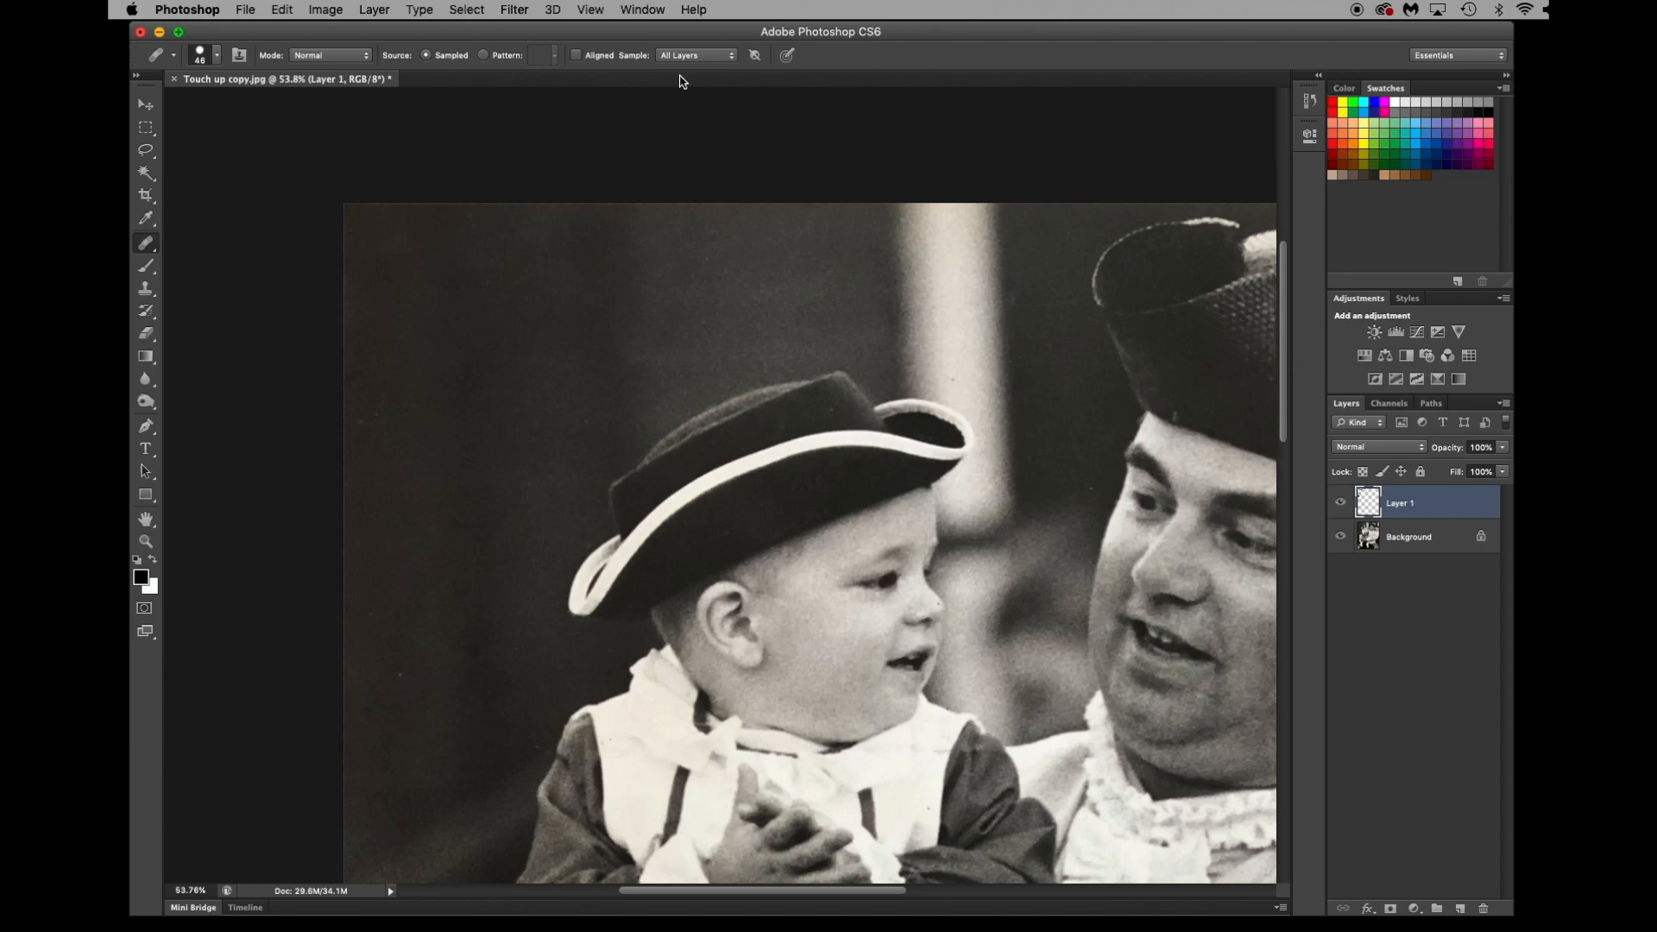
Heal the white scratch and nearby marks in the blurred background beside the man's trousers, using a clean source point close by.
scroll(654, 561, down, 1)
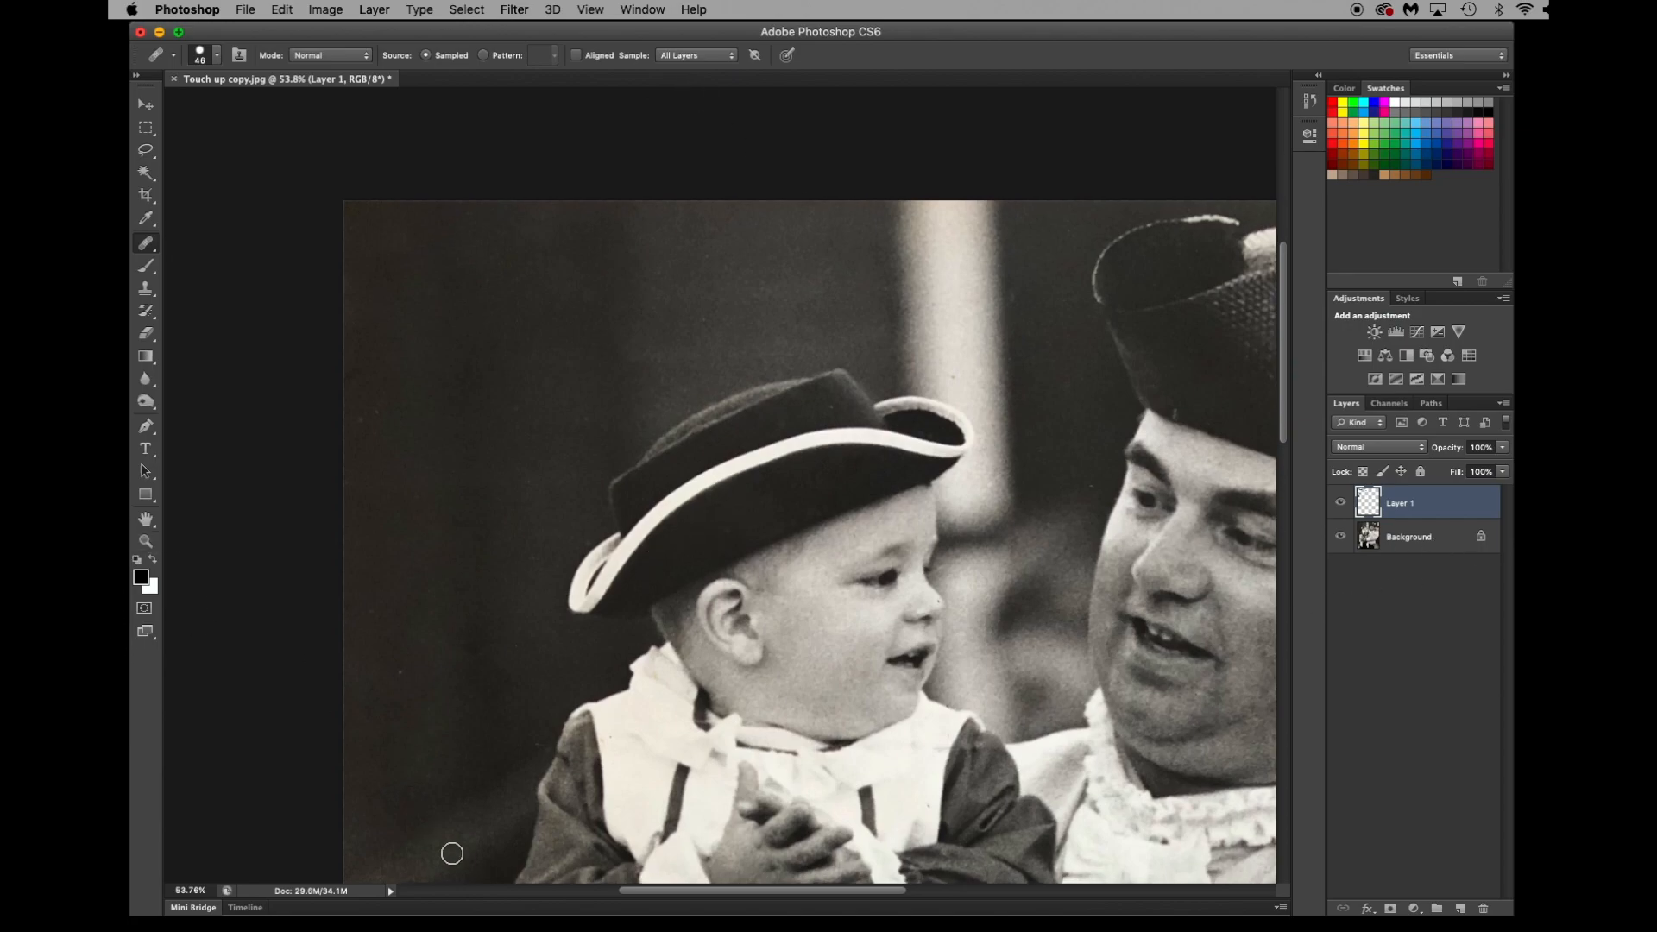
drag(623, 892, 792, 872)
drag(1284, 393, 1302, 676)
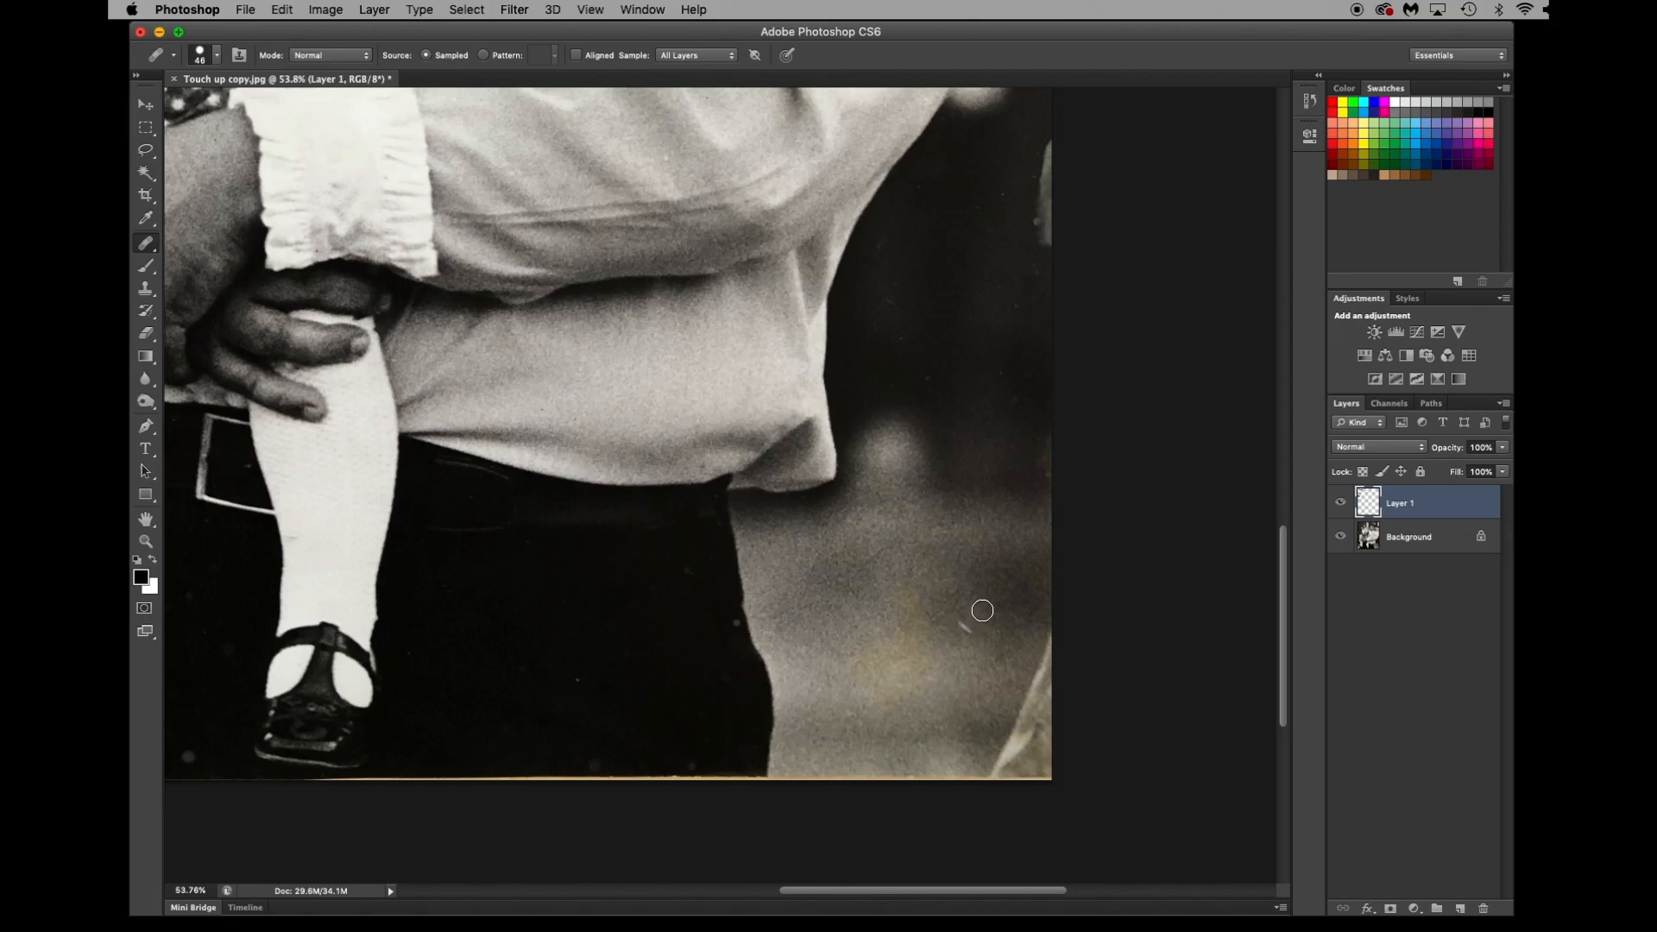
click(981, 610)
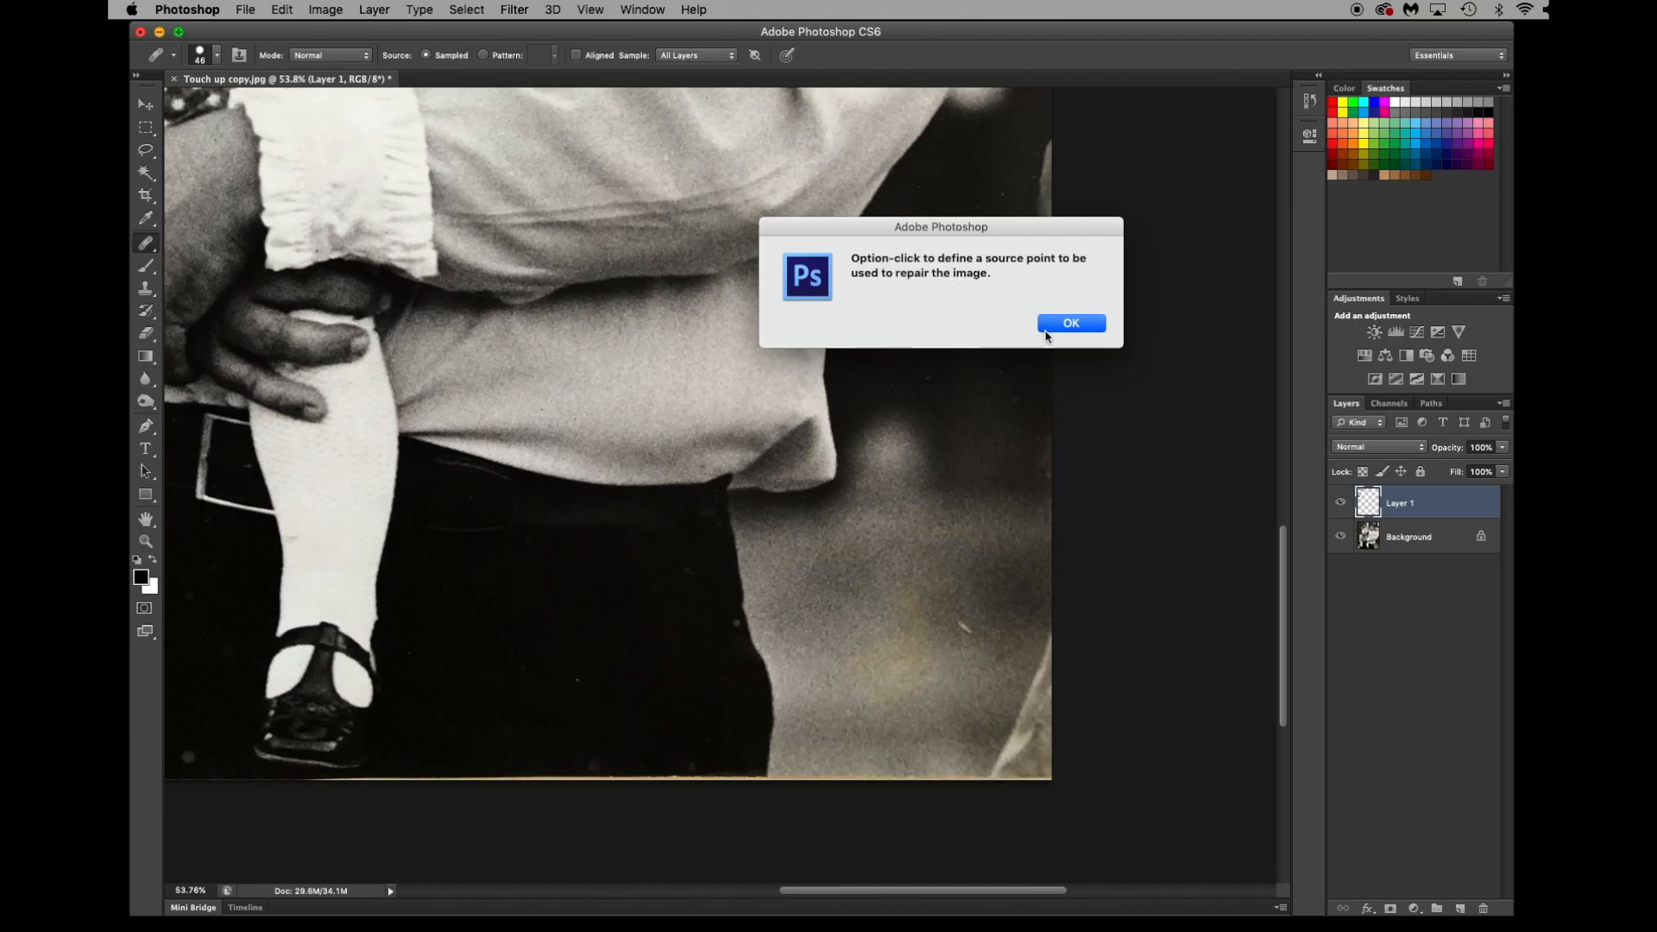
click(1045, 327)
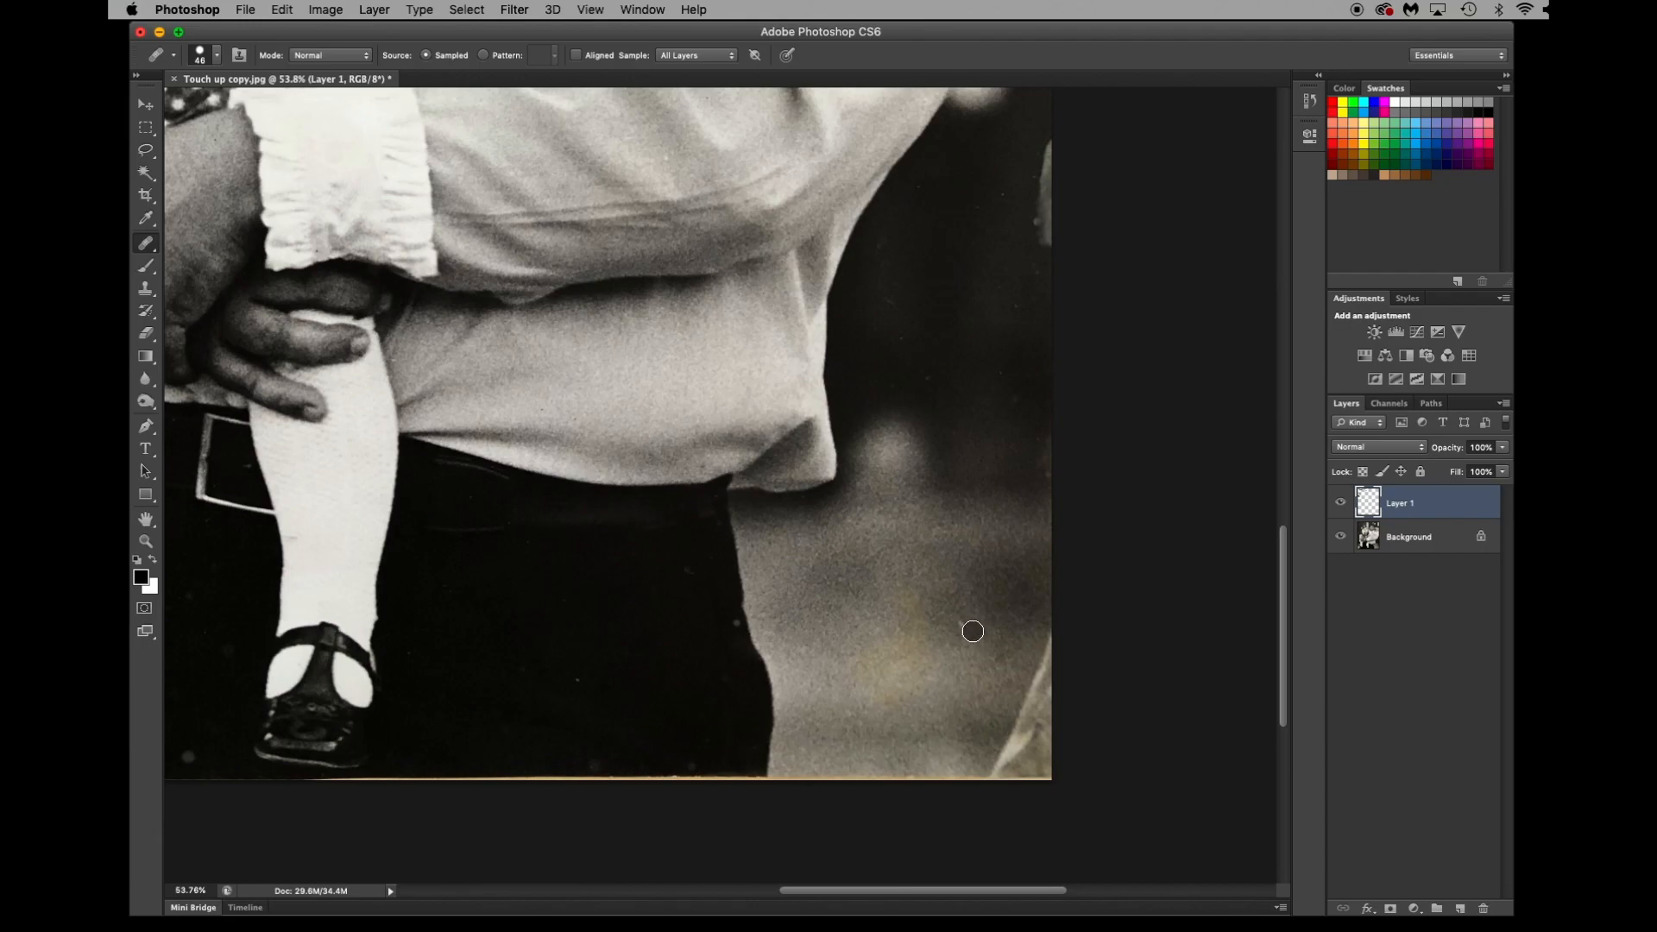
drag(966, 630, 977, 622)
alt+click(909, 535)
click(860, 533)
Remove the specks in the dark background beside the man's shirt with the Spot Healing Brush.
click(143, 245)
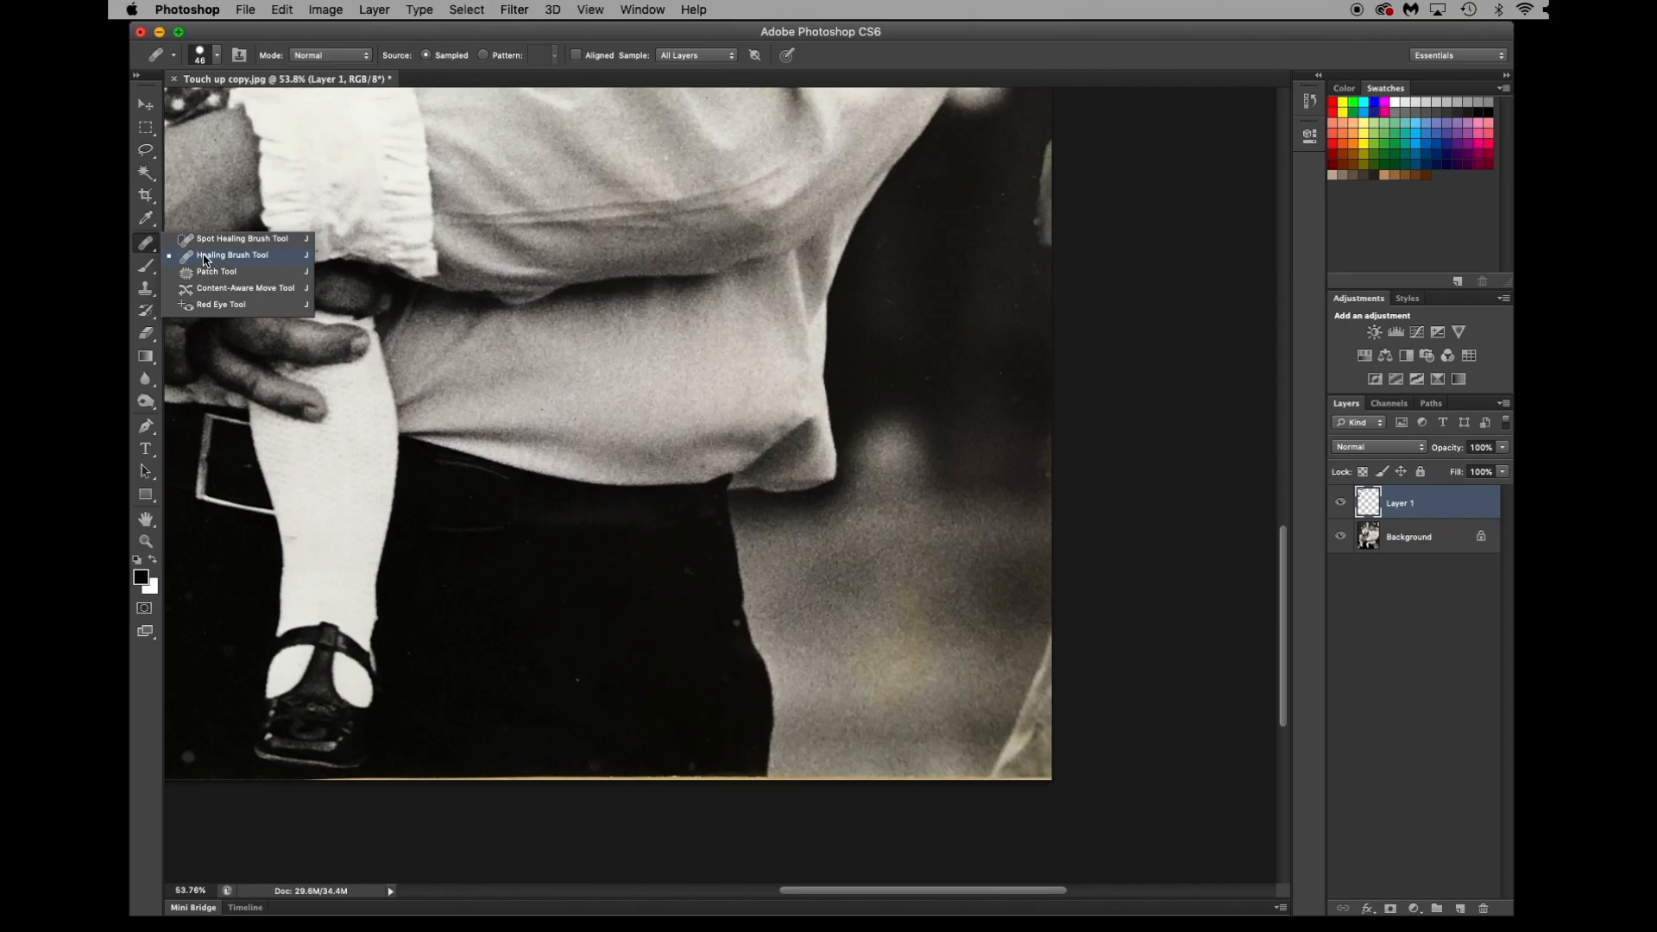
click(207, 239)
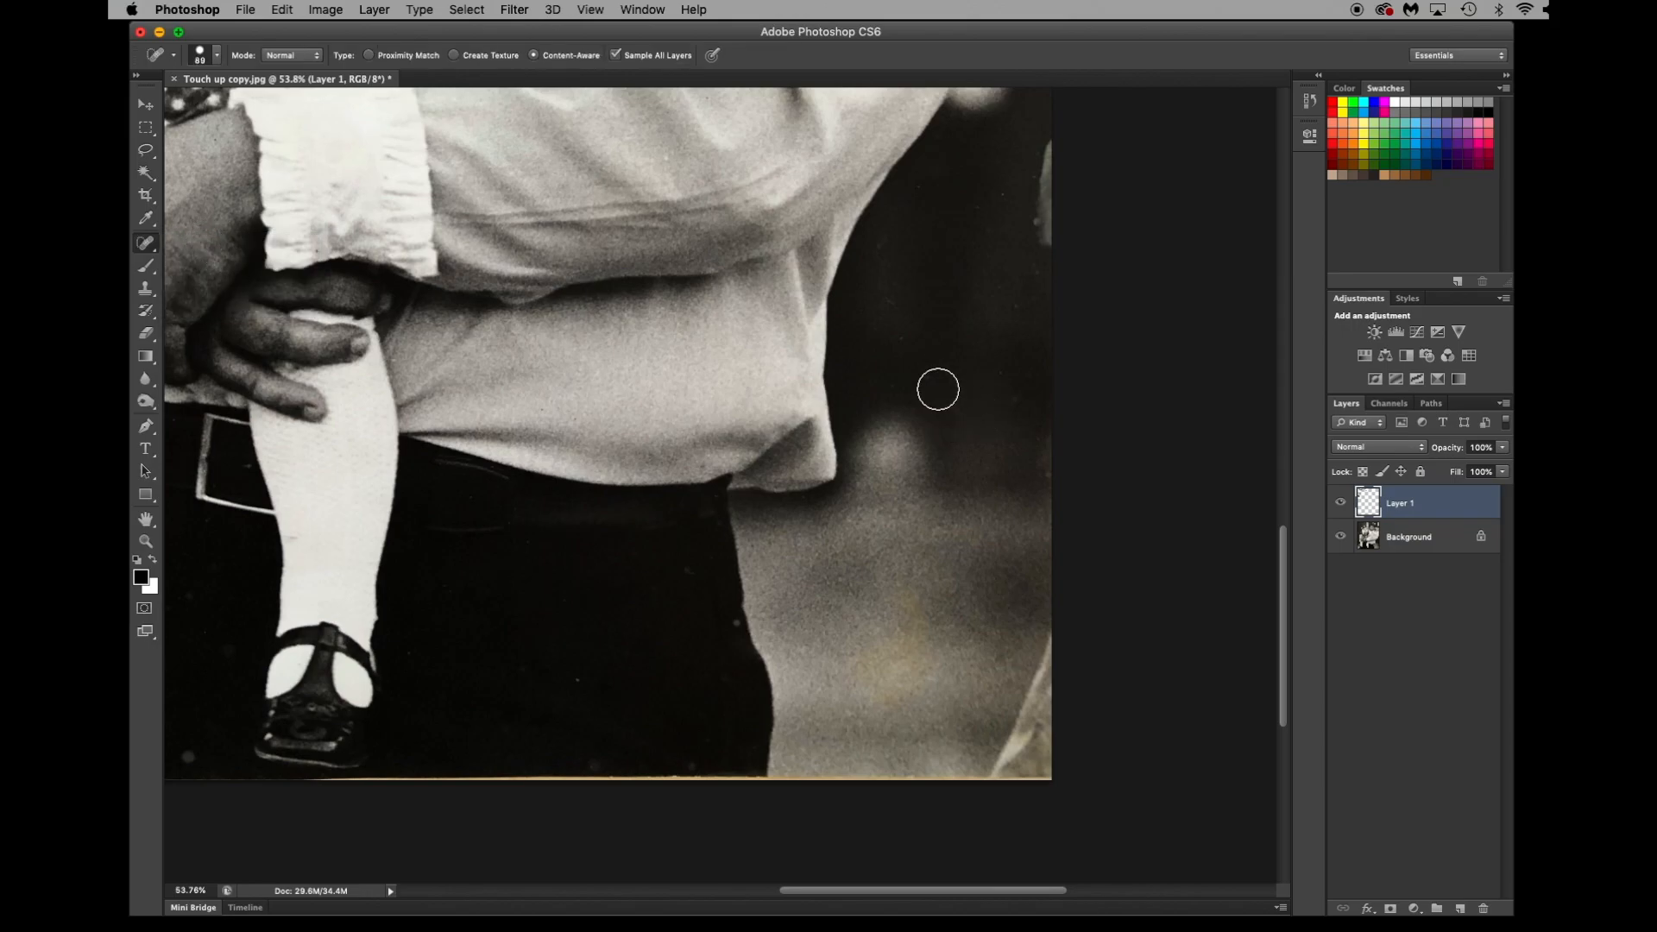
click(933, 384)
click(993, 196)
click(932, 188)
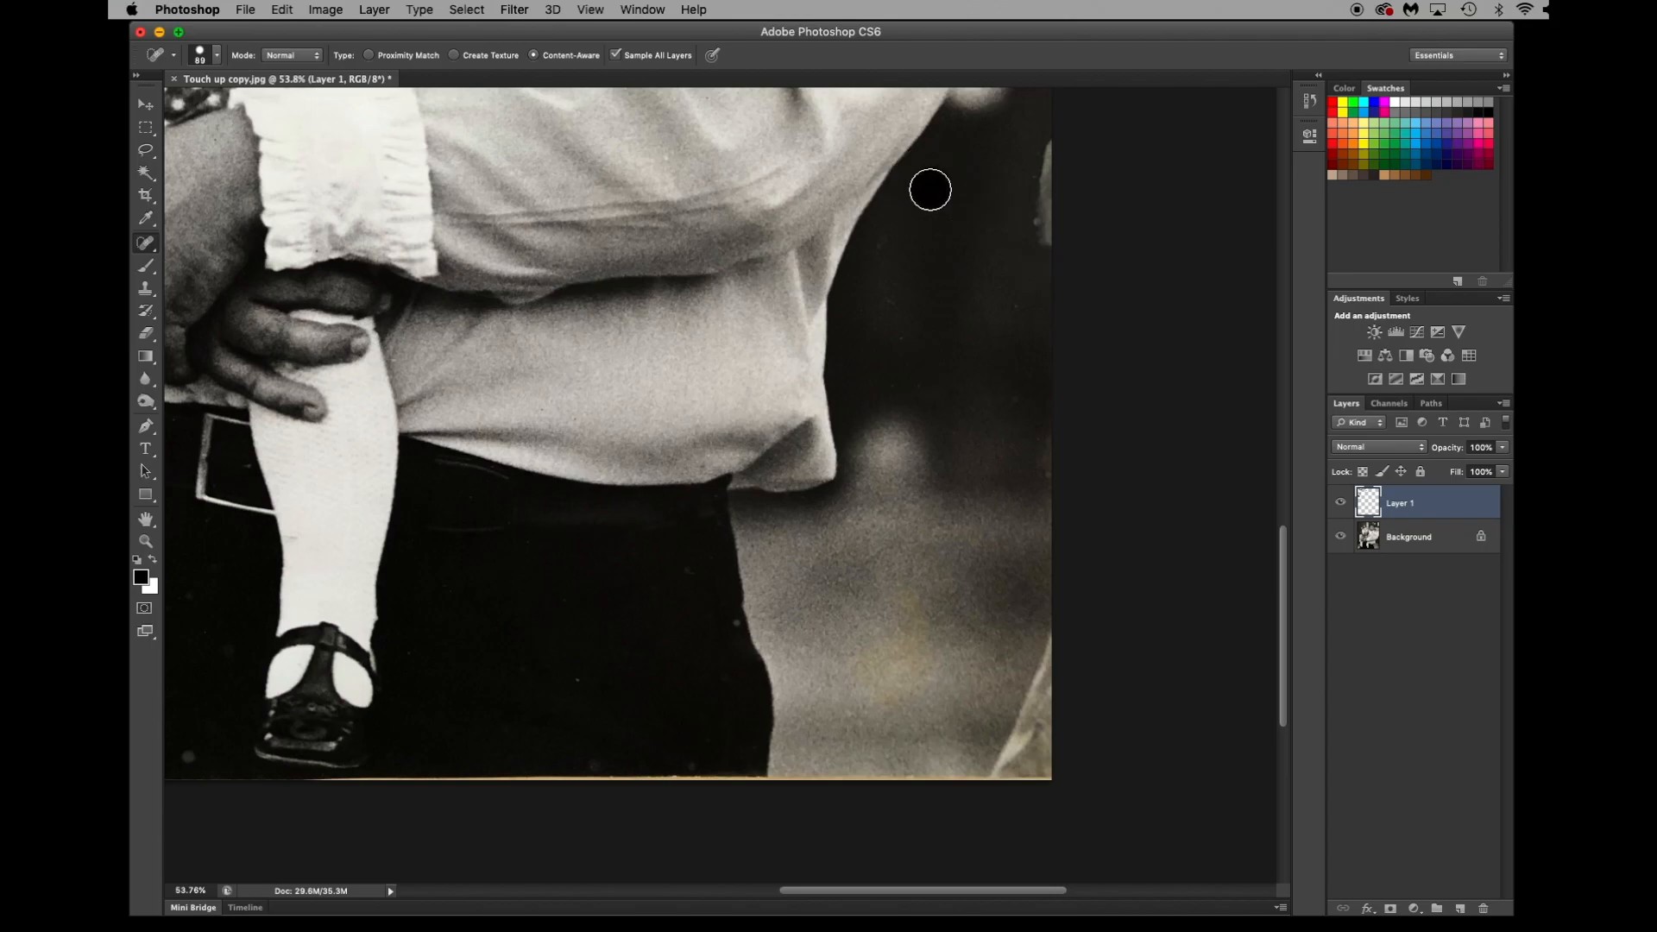
click(902, 332)
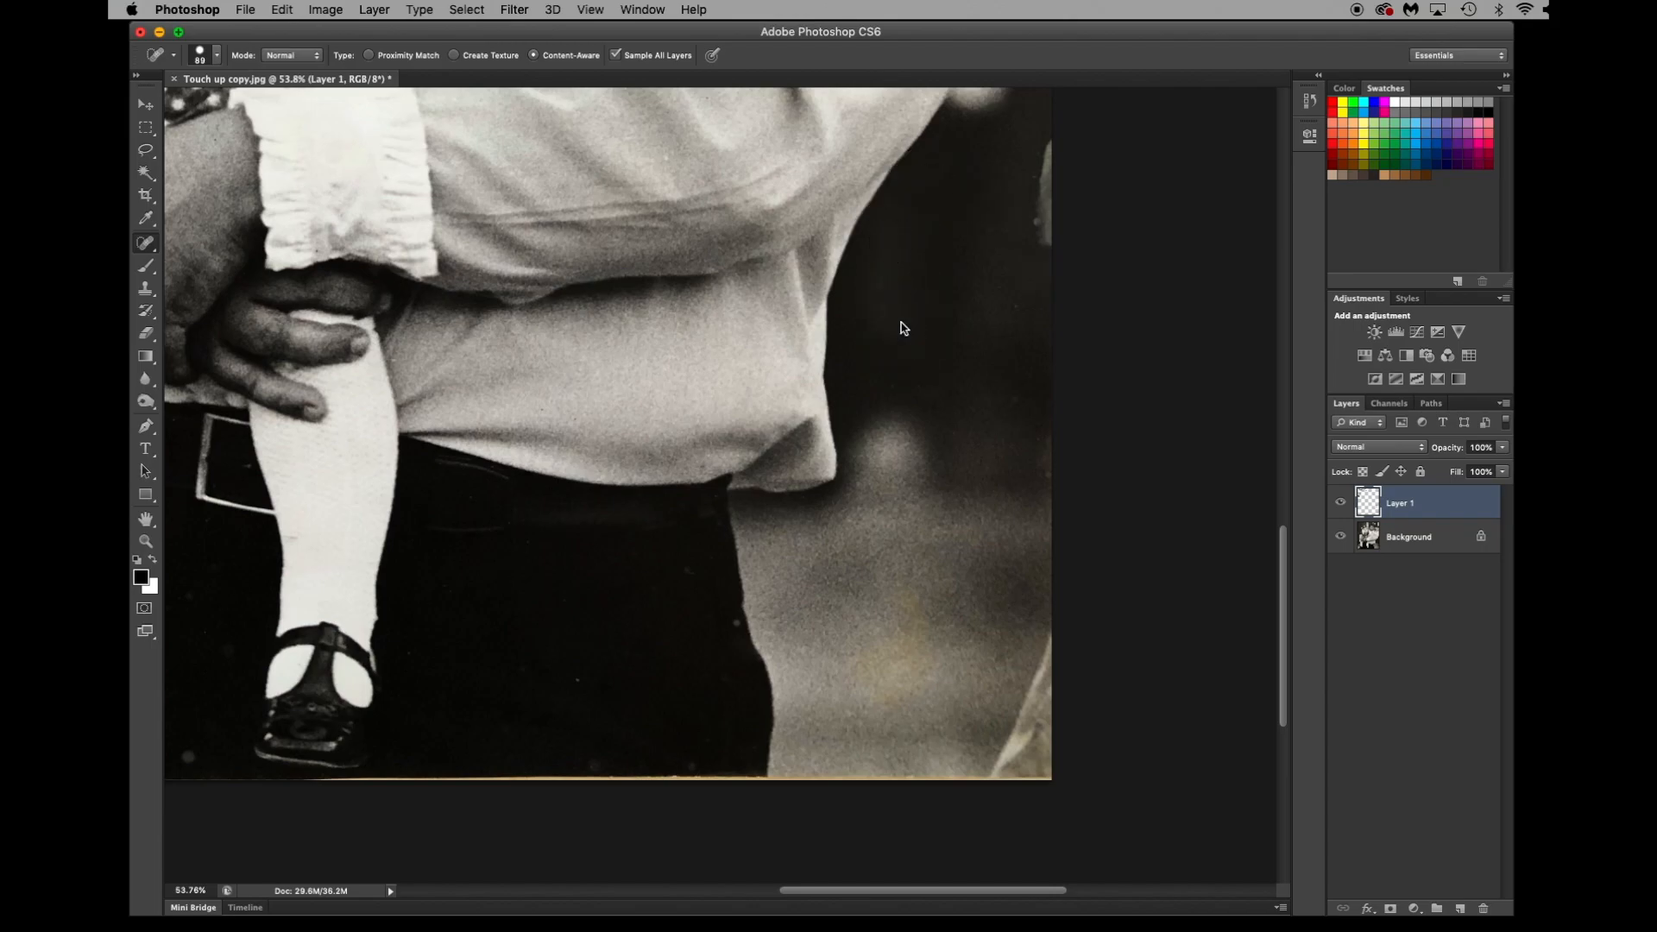
Spot-heal the specks on the man's black trousers between the child's legs.
drag(989, 893, 820, 862)
click(829, 759)
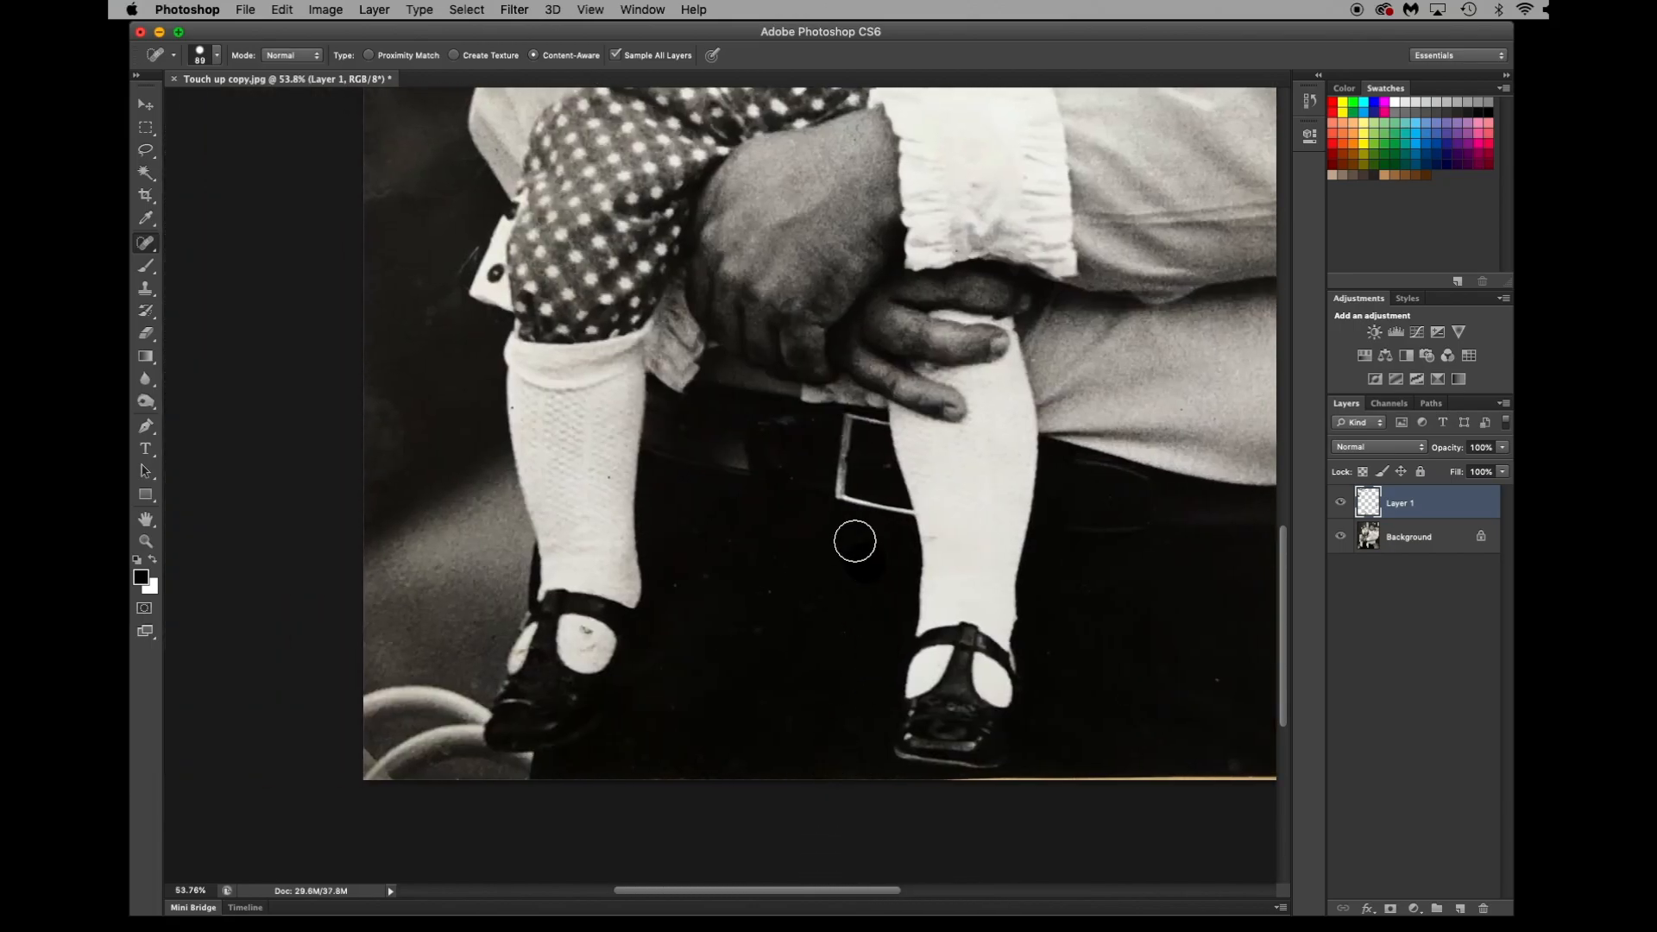
click(765, 613)
click(678, 583)
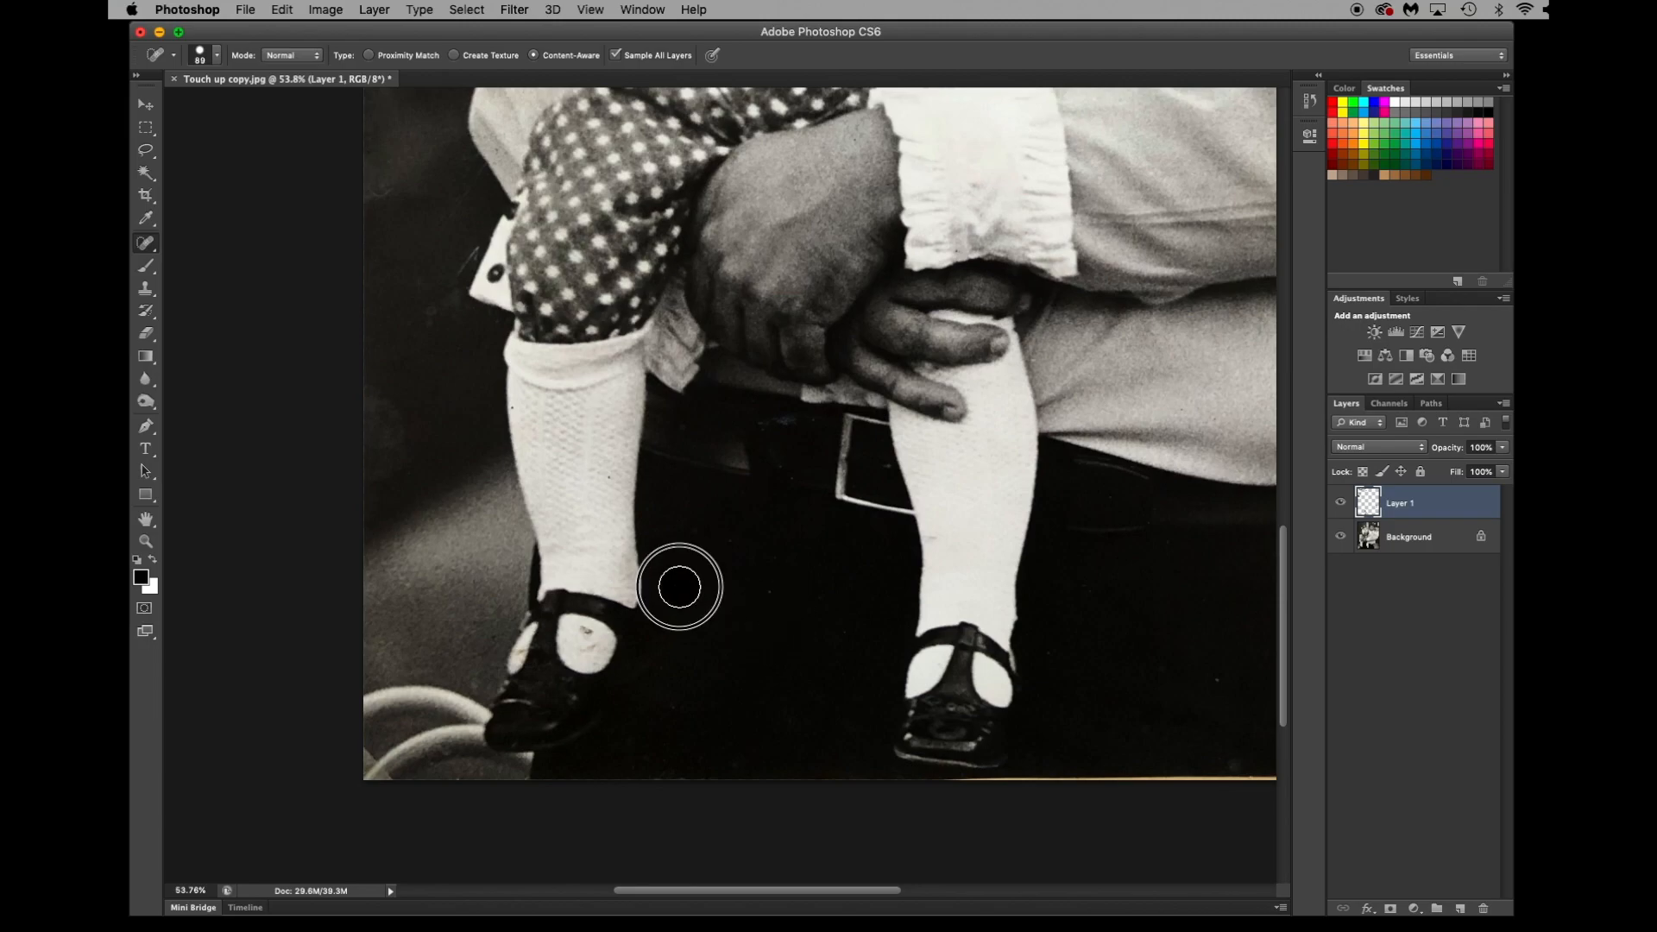
drag(787, 892, 702, 889)
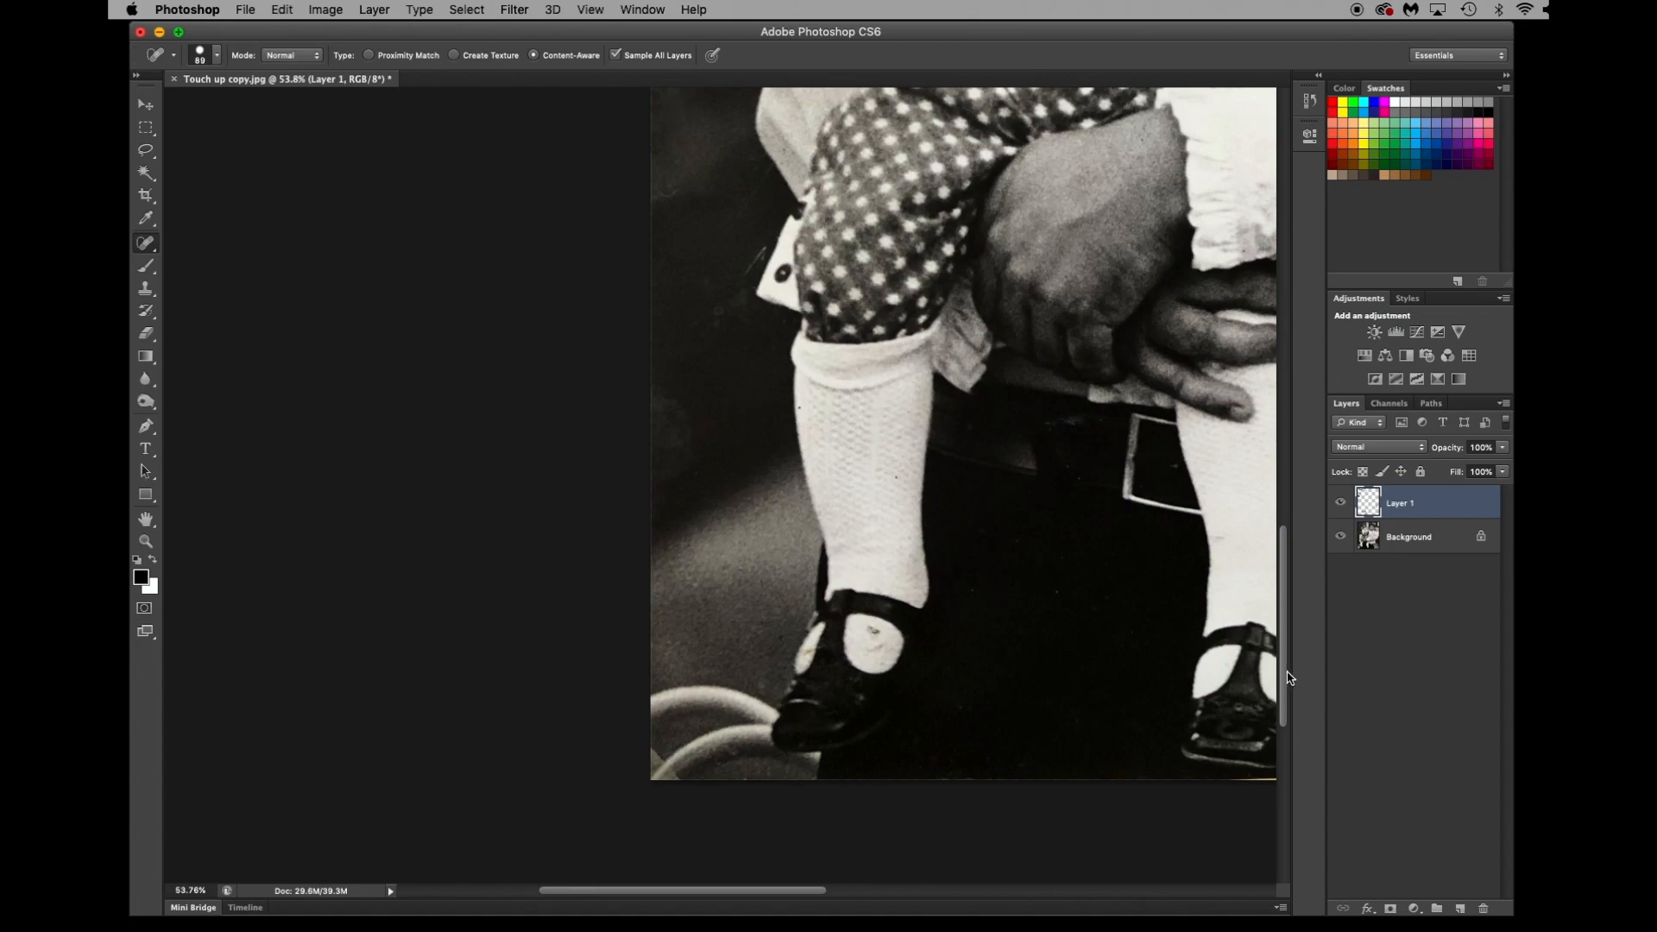
Spot-heal the marks in the dark background beside the man's sleeve and the child's polka-dot trousers.
drag(1286, 679, 1283, 615)
click(702, 541)
click(731, 318)
click(733, 314)
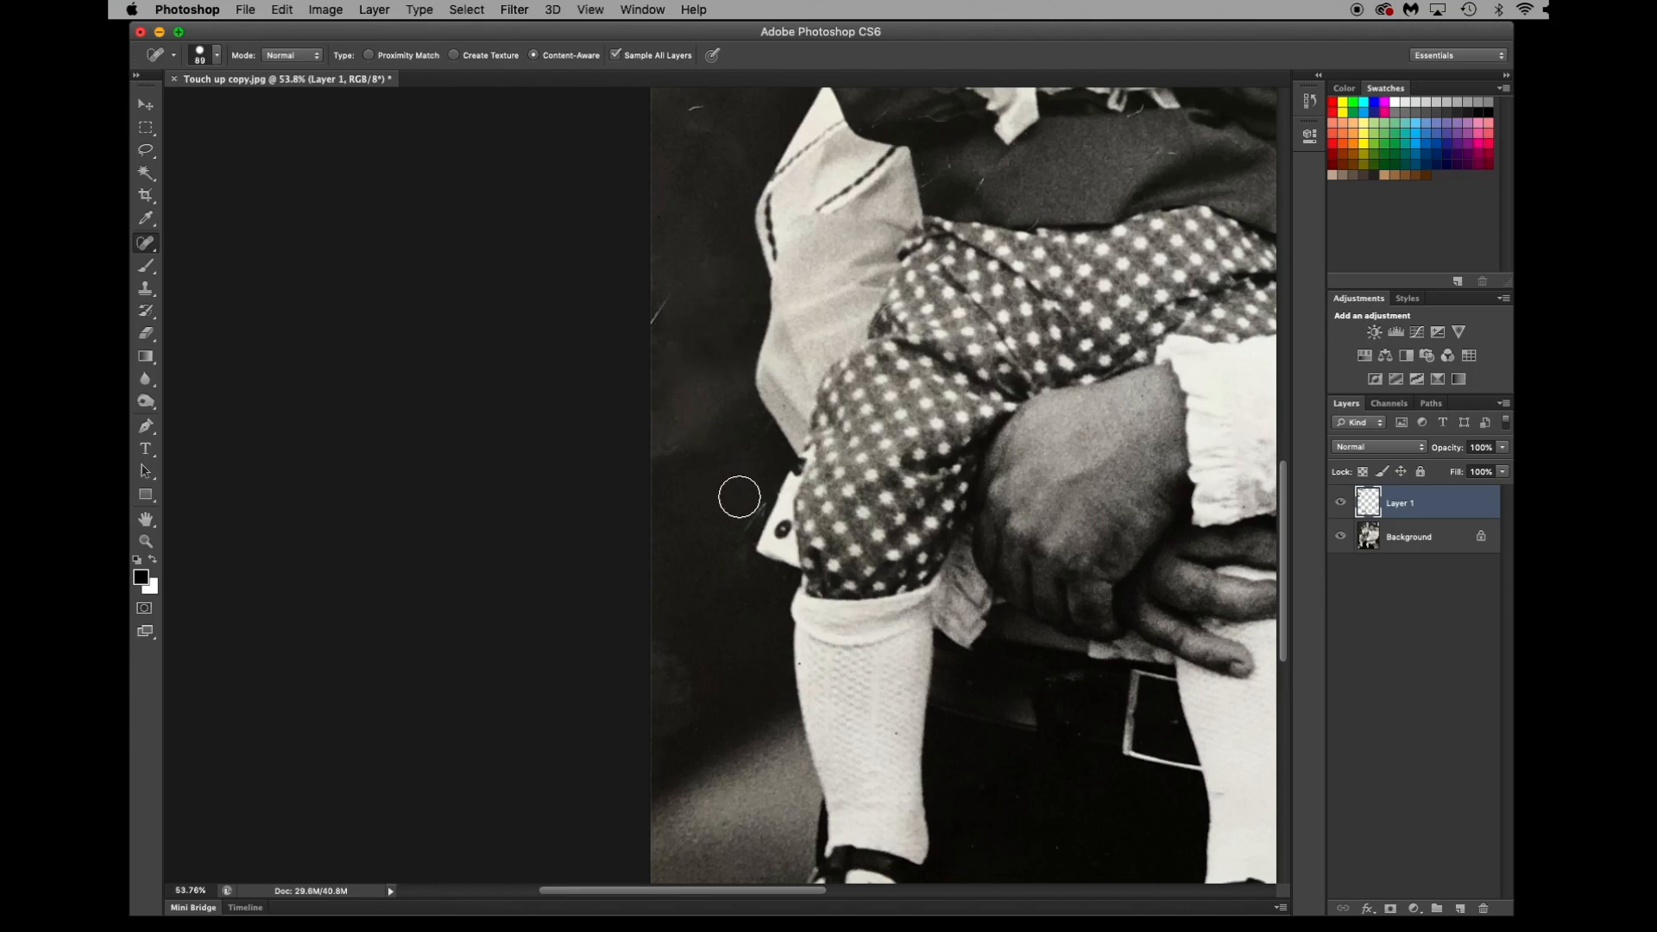
Try a spot-healing stroke beside the man's buttoned cuff and revert it through the document history.
click(754, 502)
click(1307, 103)
click(1187, 137)
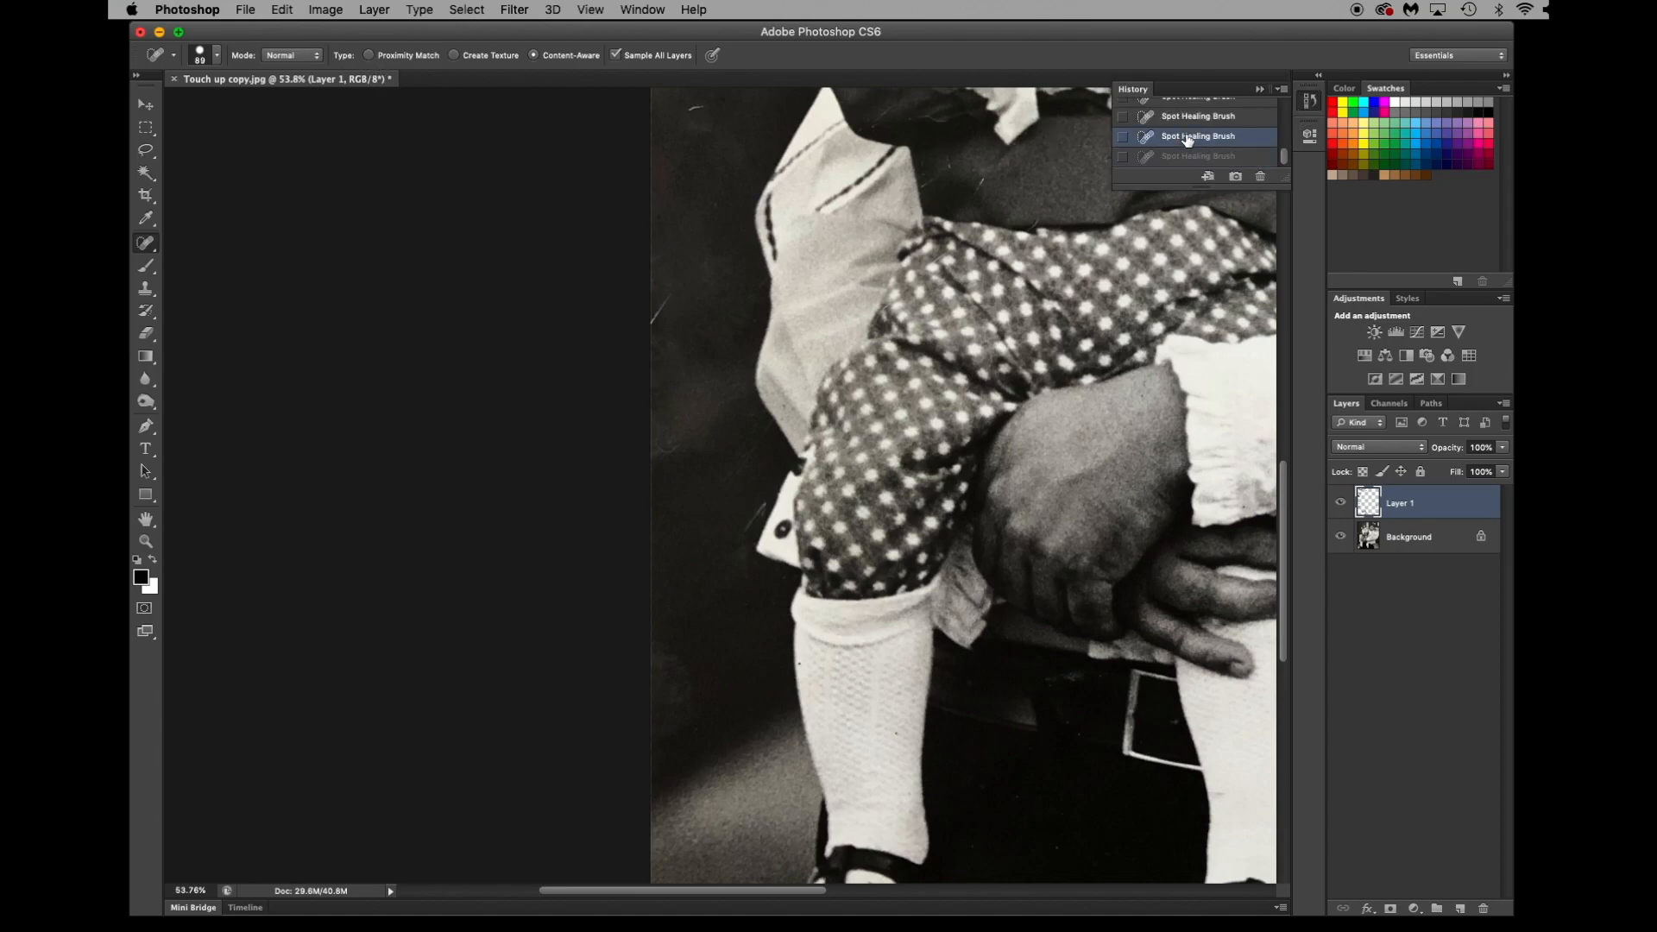
click(285, 12)
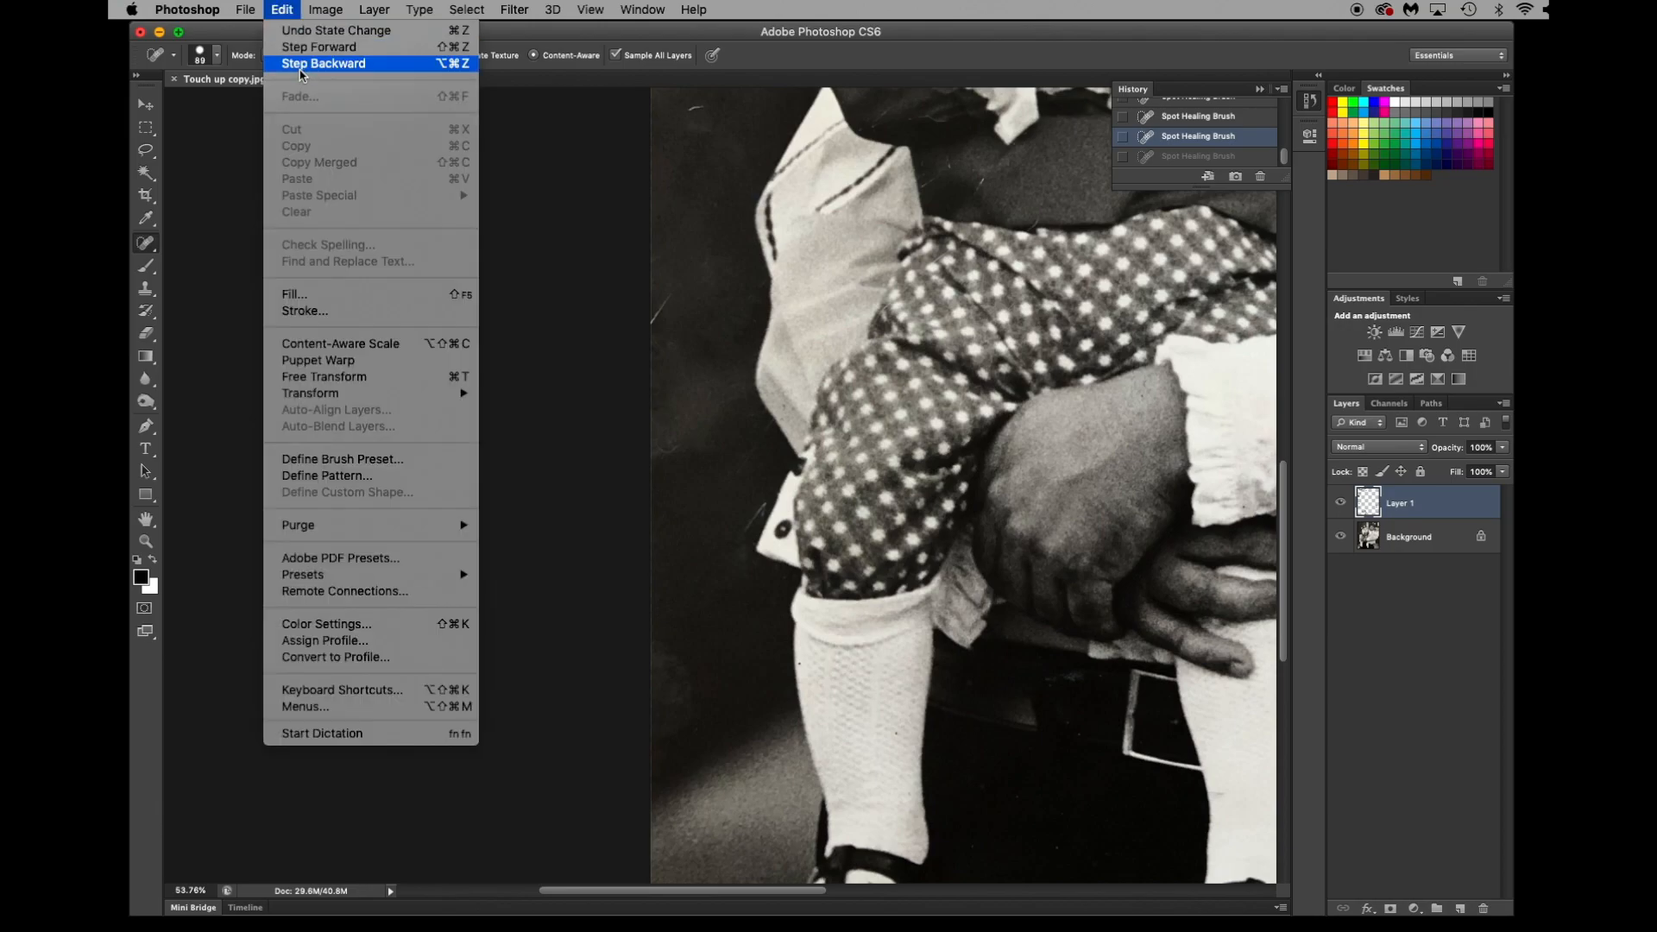
click(608, 33)
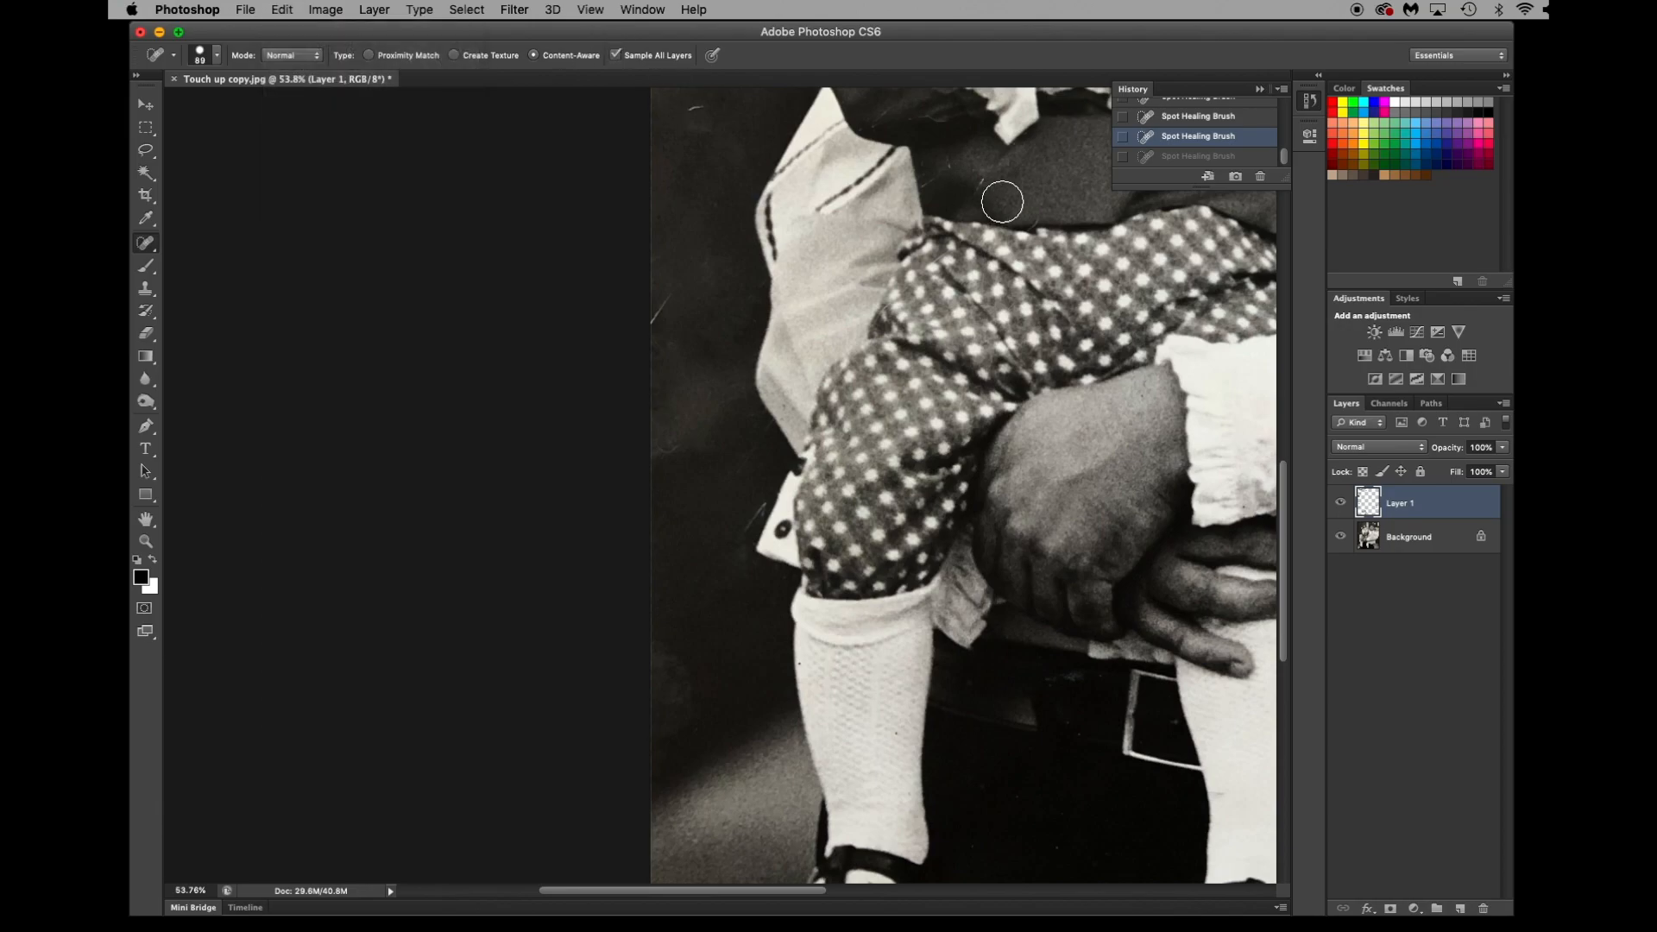
click(1309, 105)
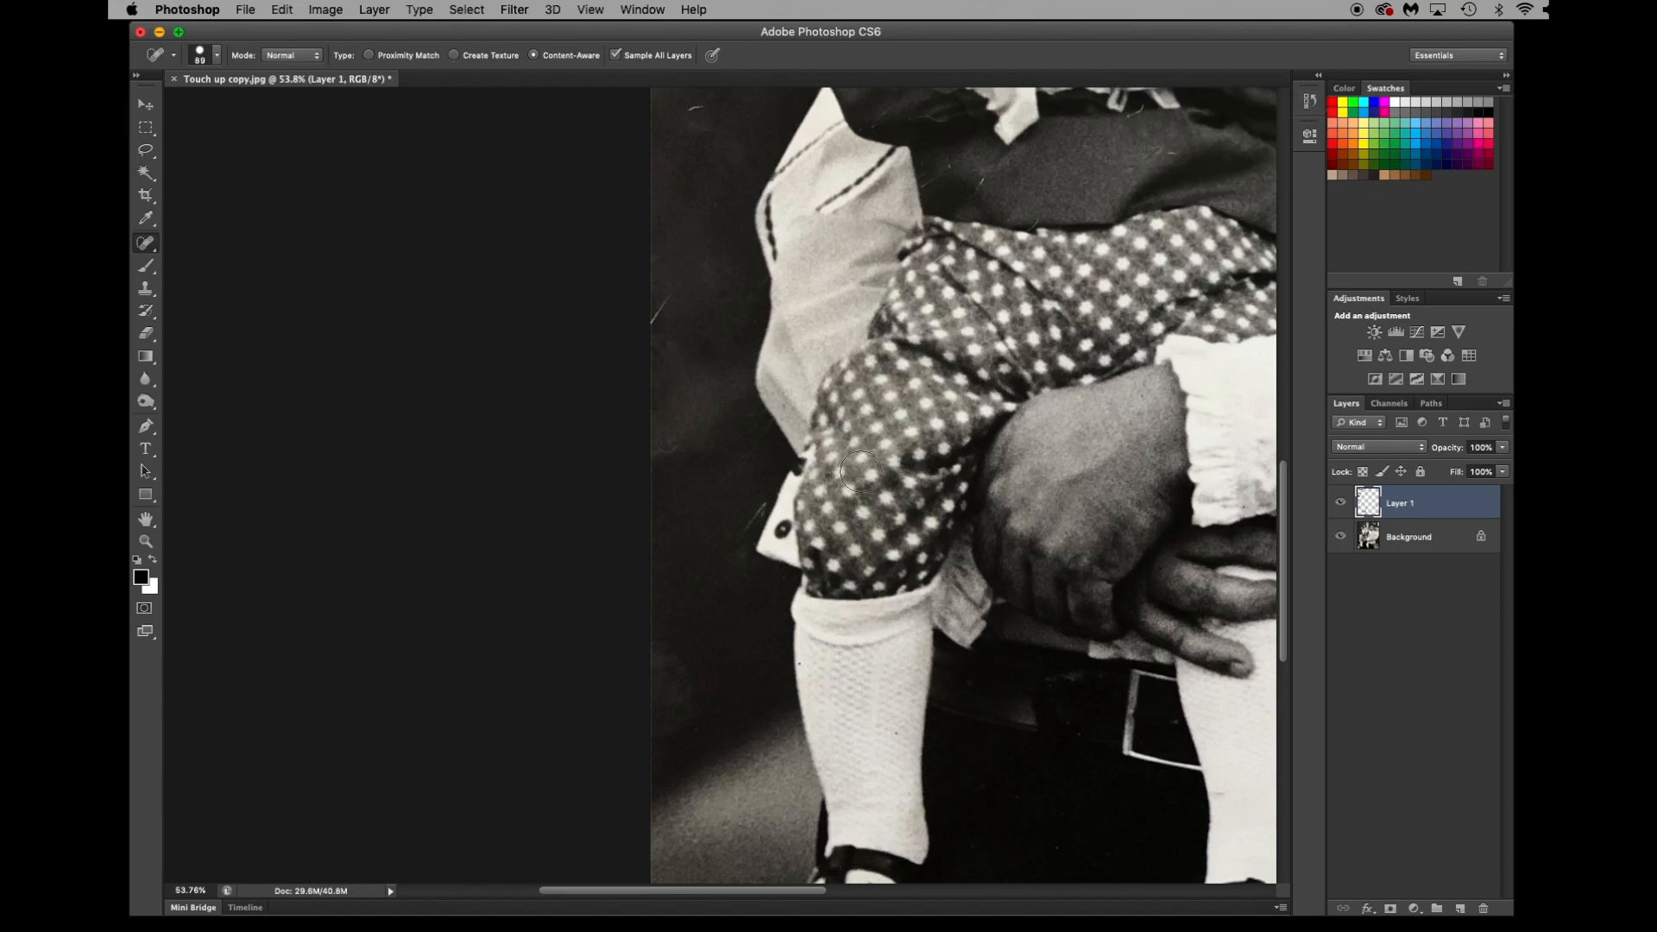
Spot-heal the thin lines in the dark background beside the man's buttoned cuff.
click(747, 507)
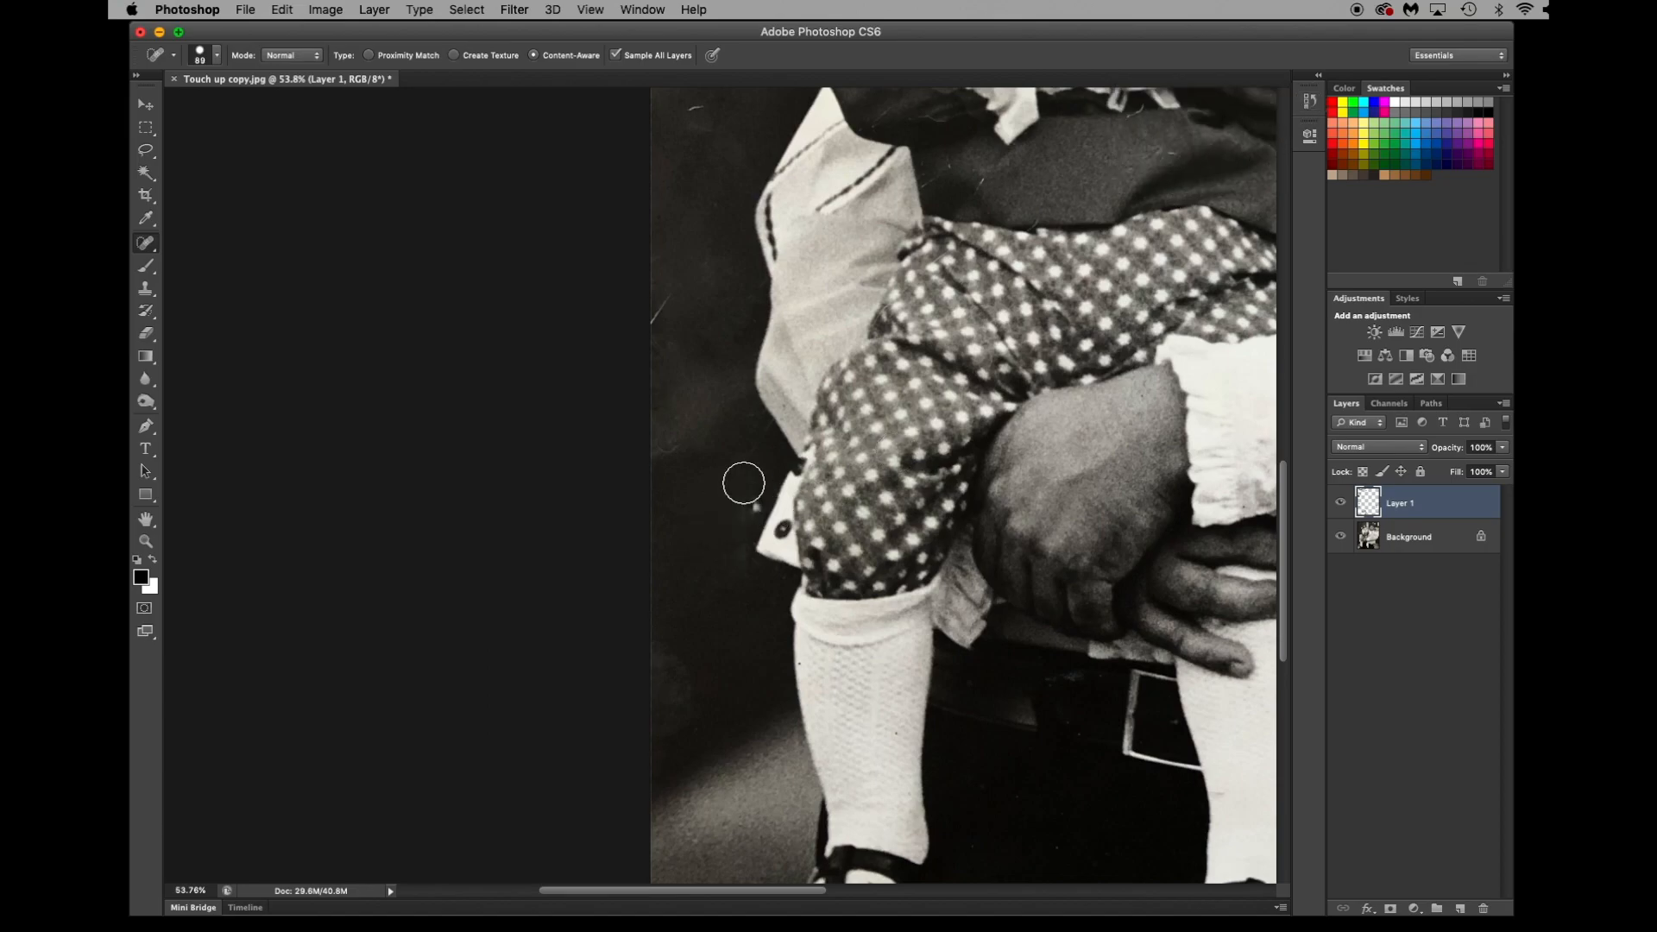
click(729, 550)
click(731, 477)
Remove the scratches in the dark background along the photo's edge beside the man's sleeve with the Spot Healing Brush.
drag(604, 884, 654, 887)
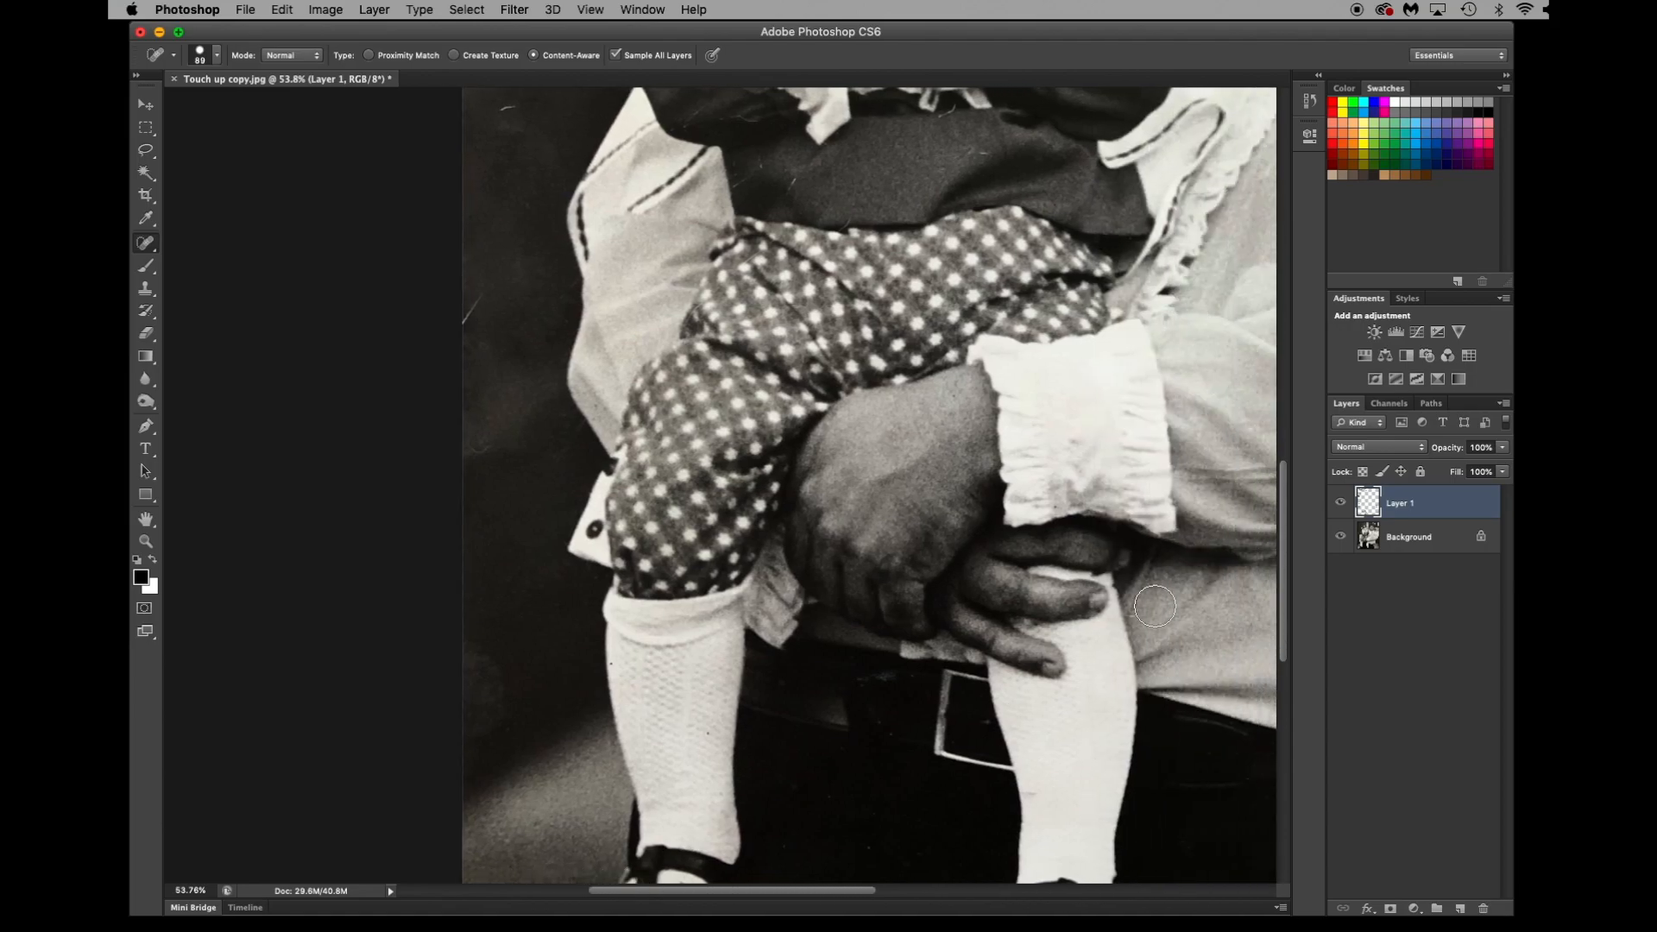
drag(1282, 607, 1281, 535)
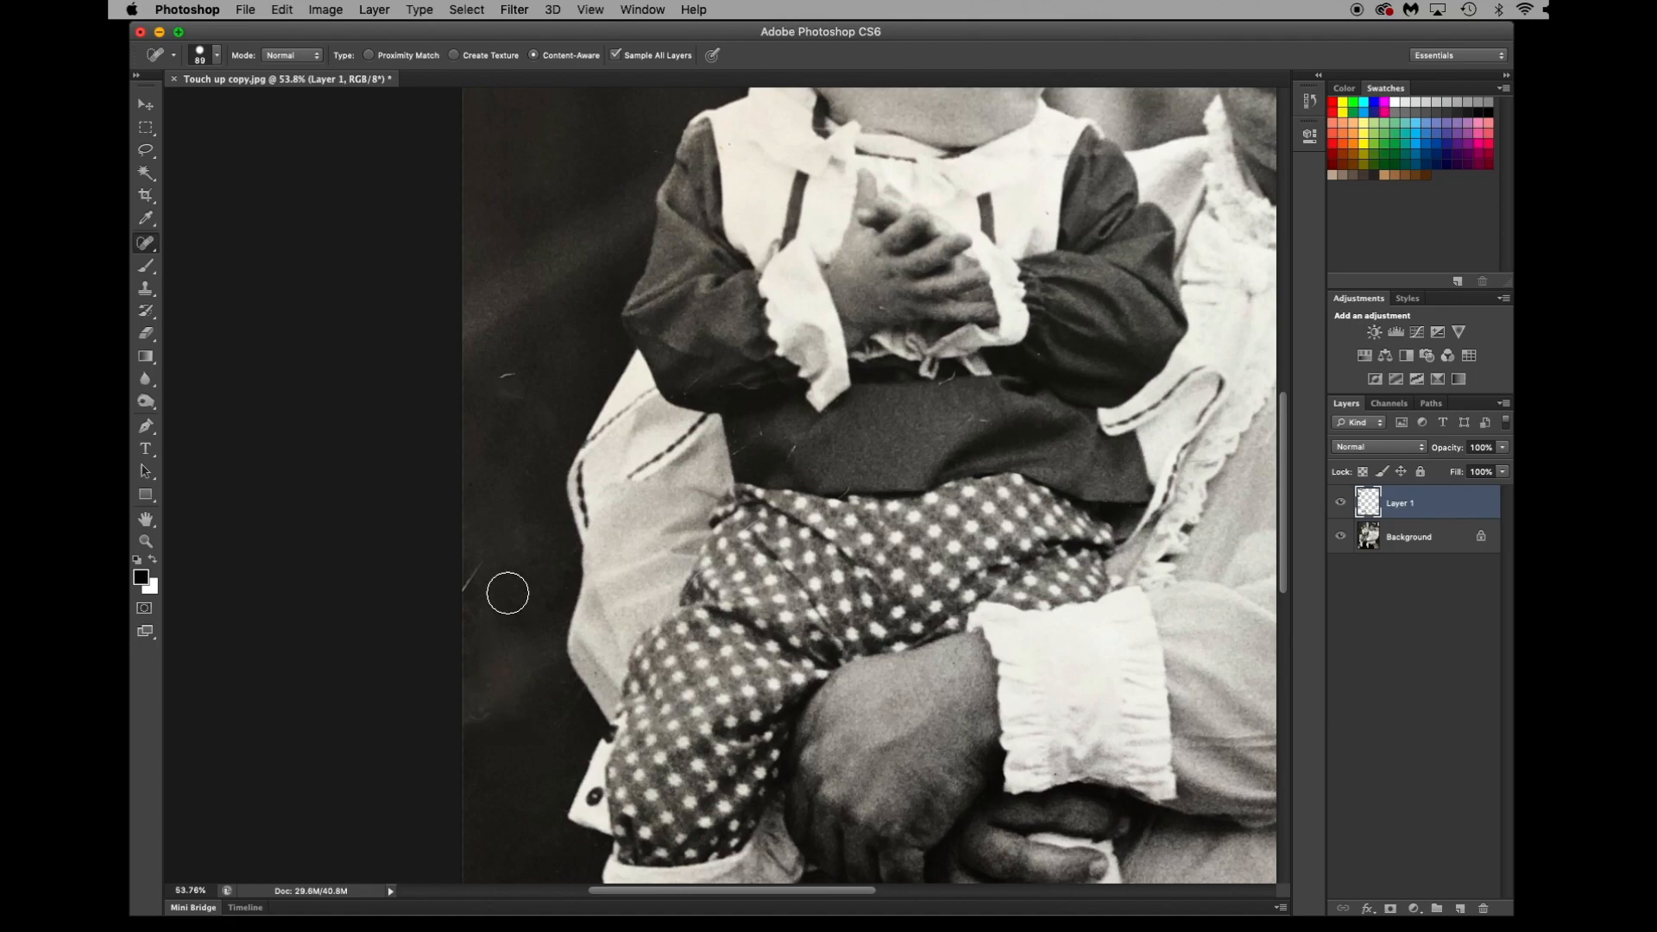
click(476, 587)
click(483, 572)
click(510, 471)
click(508, 378)
Spot-heal the specks and small scratches on the lower front of the child's dark shirt.
click(793, 452)
click(975, 418)
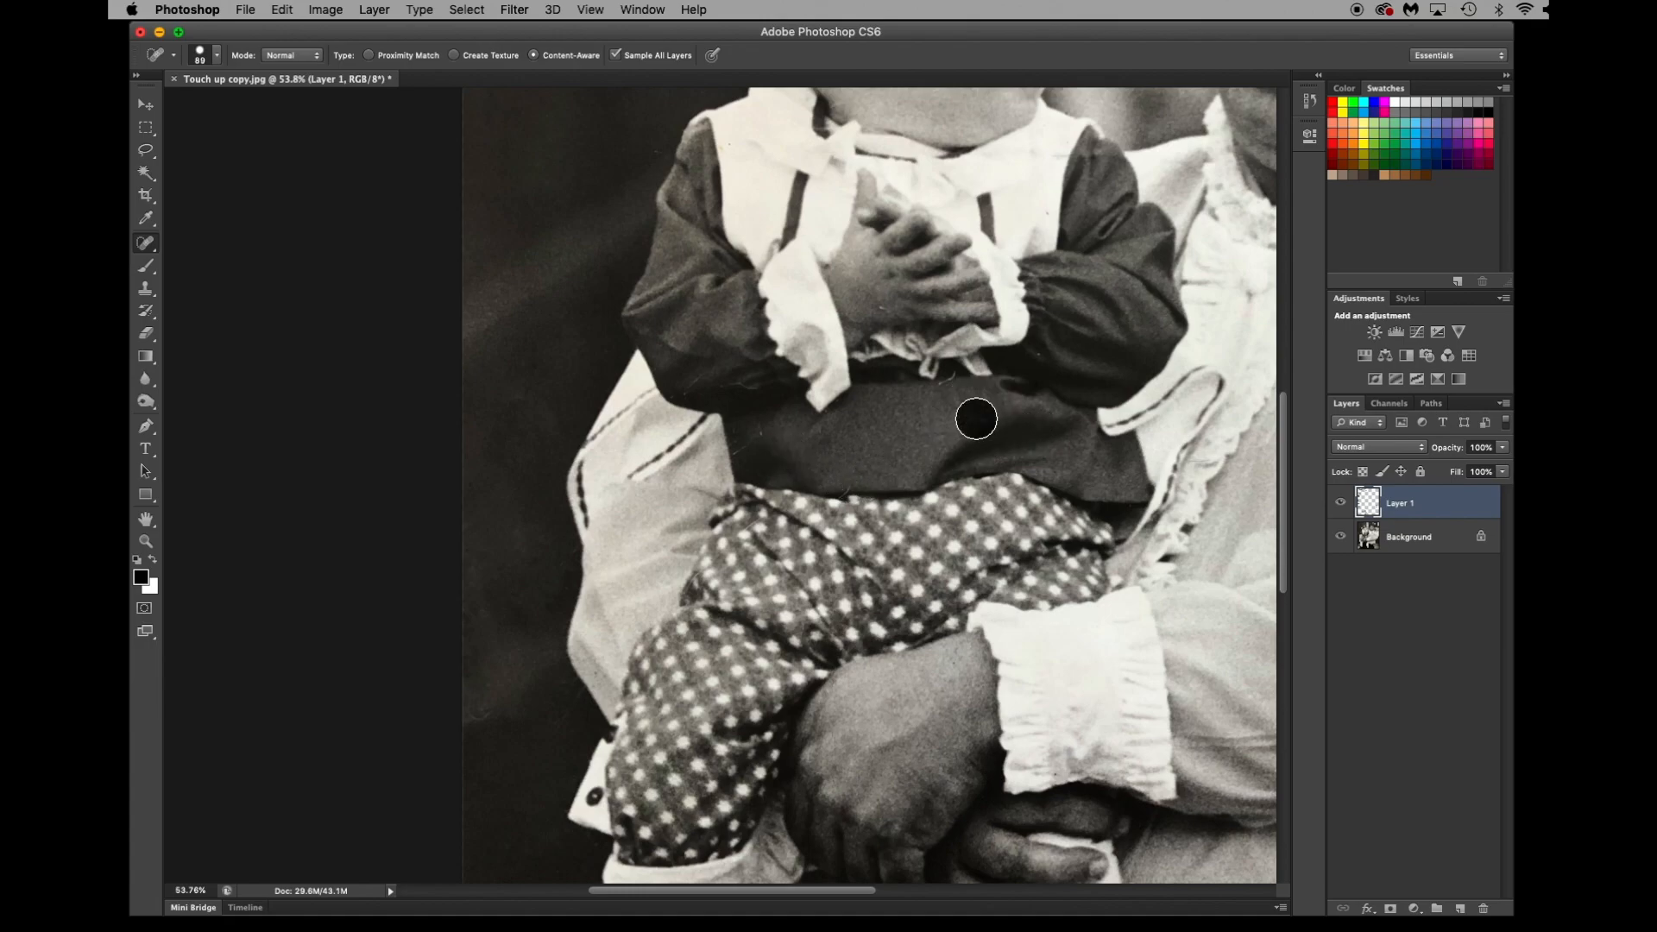
click(953, 390)
click(758, 445)
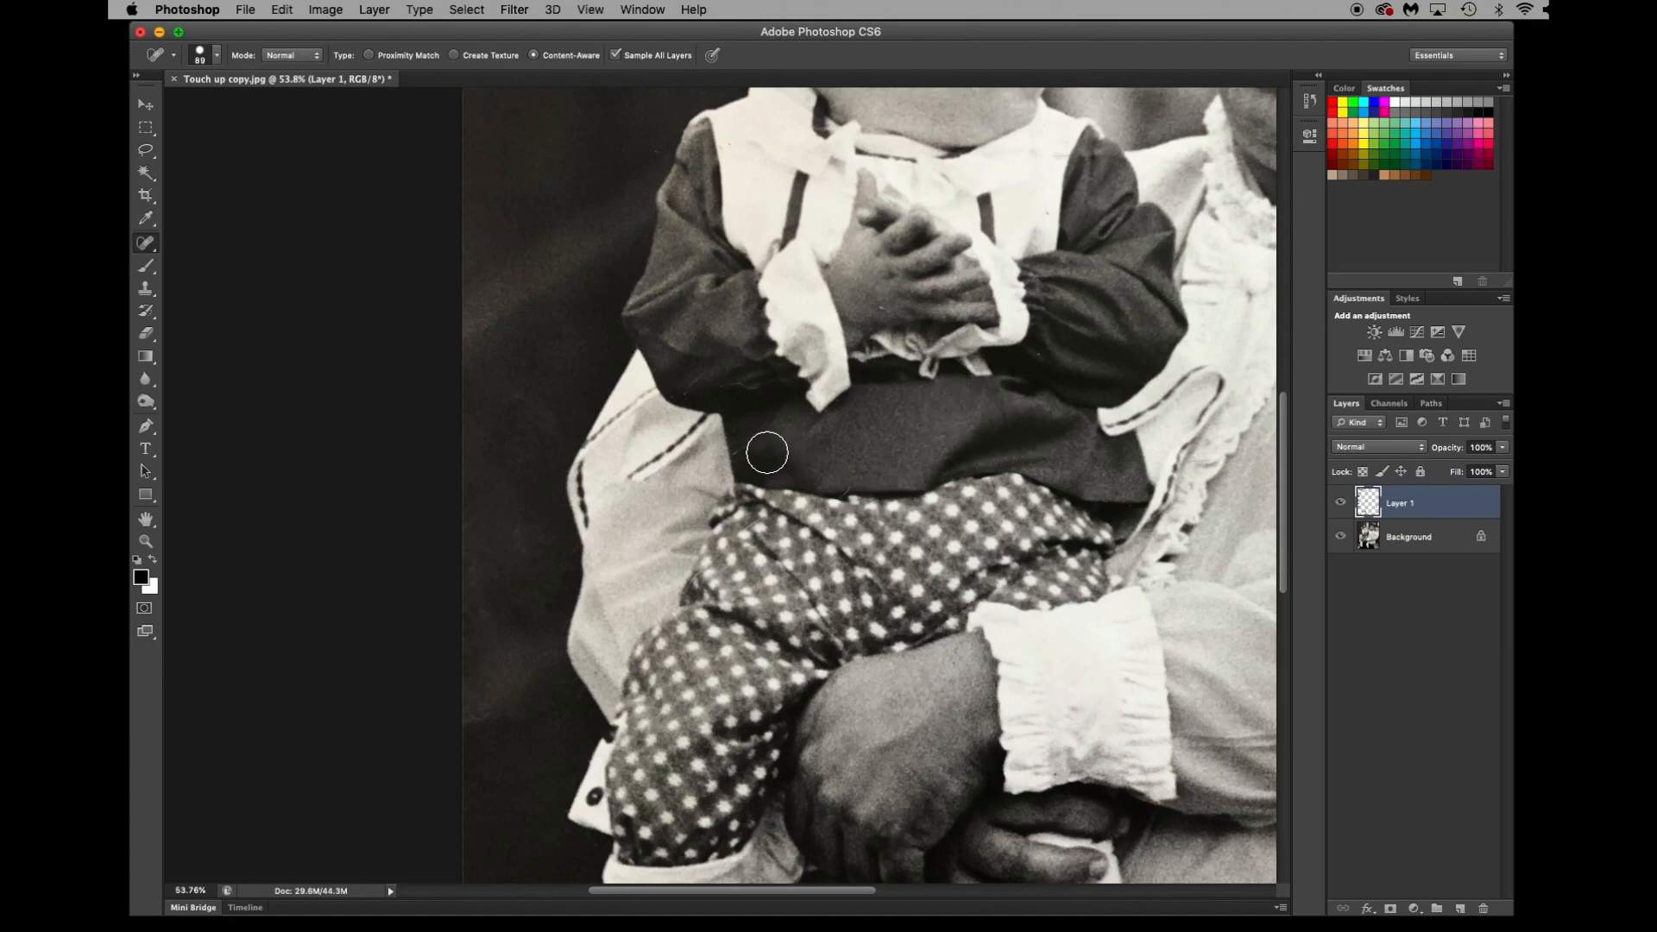
click(751, 444)
click(832, 474)
click(758, 447)
click(757, 452)
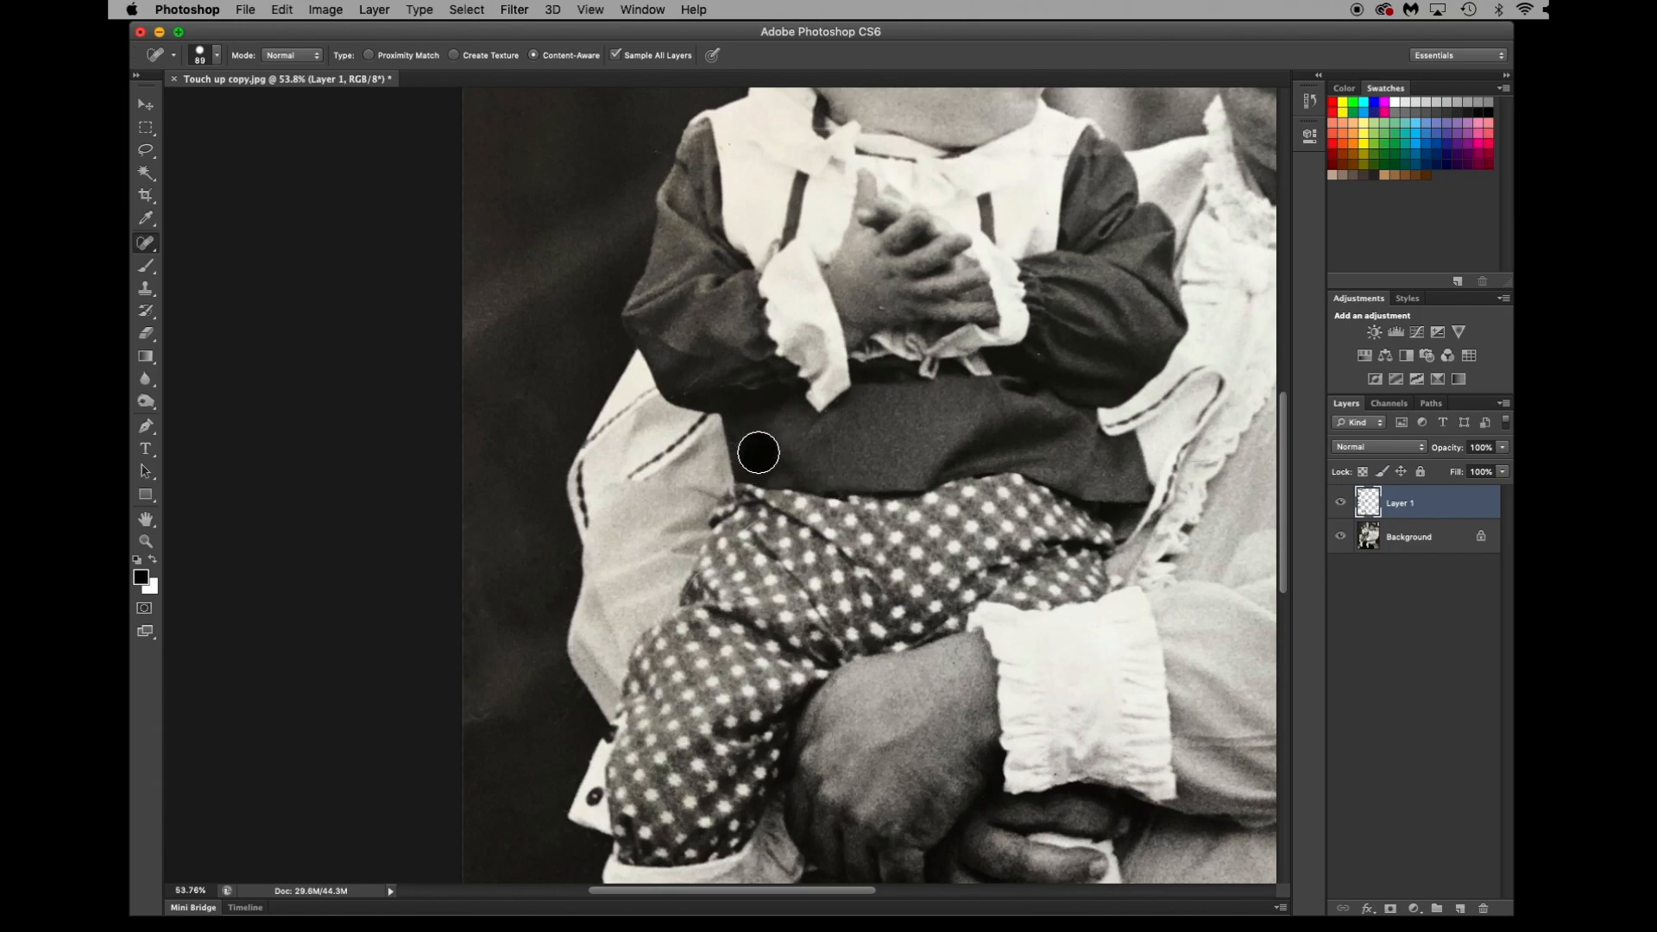
Try to spot-heal the elbow of the child's dark sleeve and step backward twice.
click(692, 381)
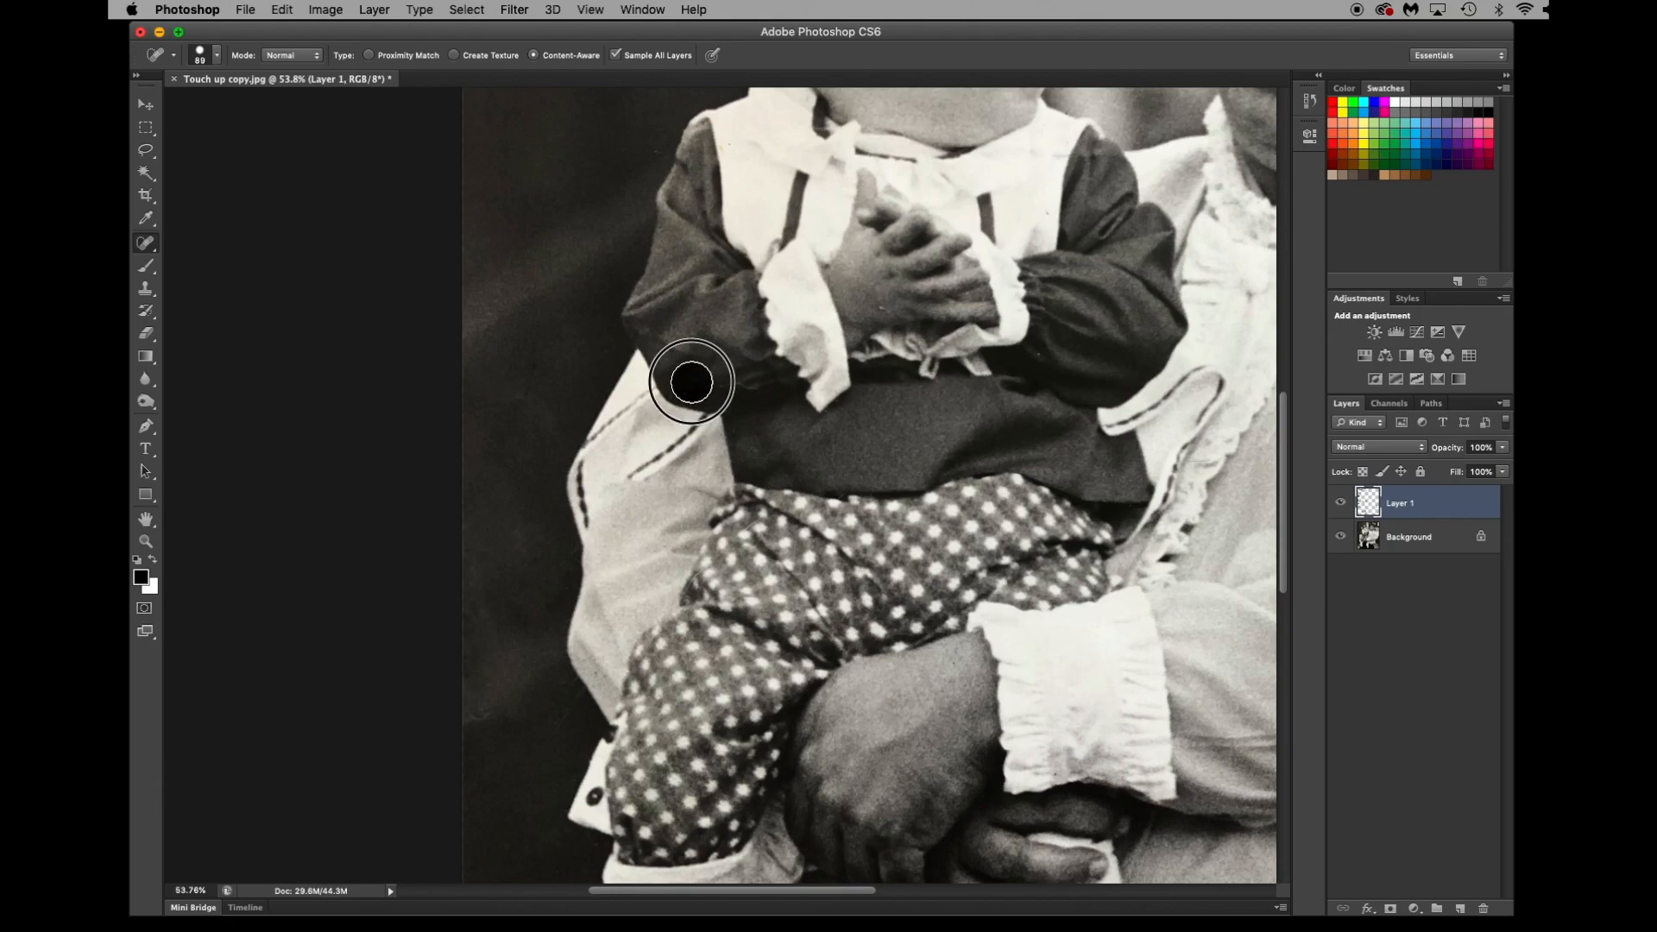
click(696, 381)
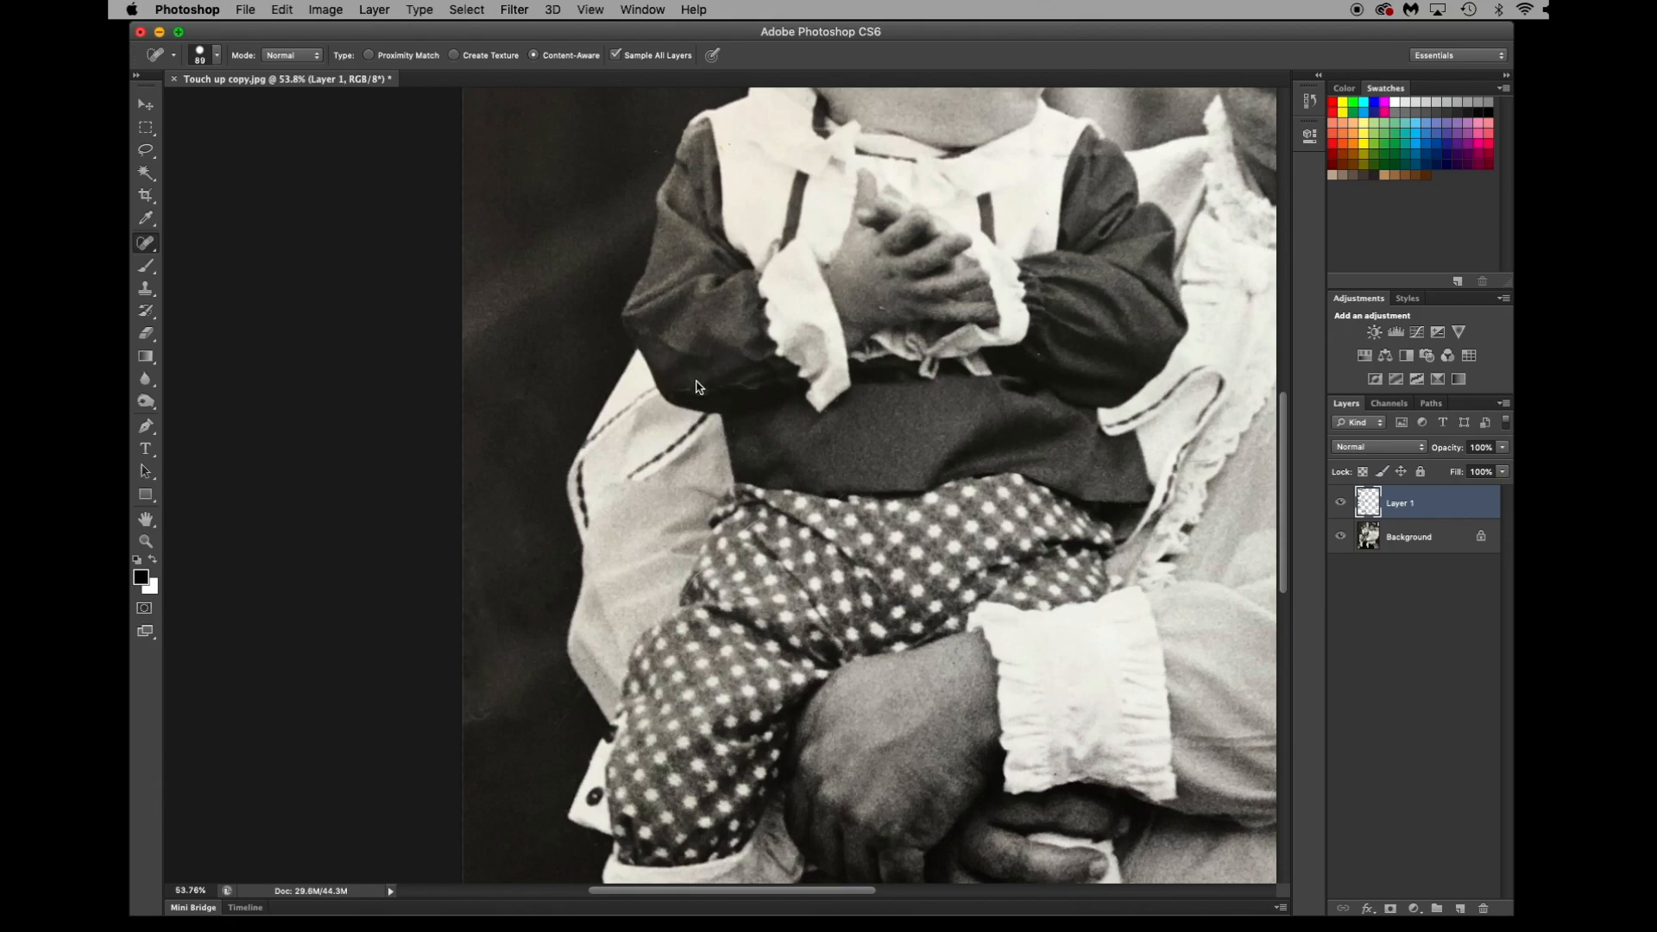
click(284, 9)
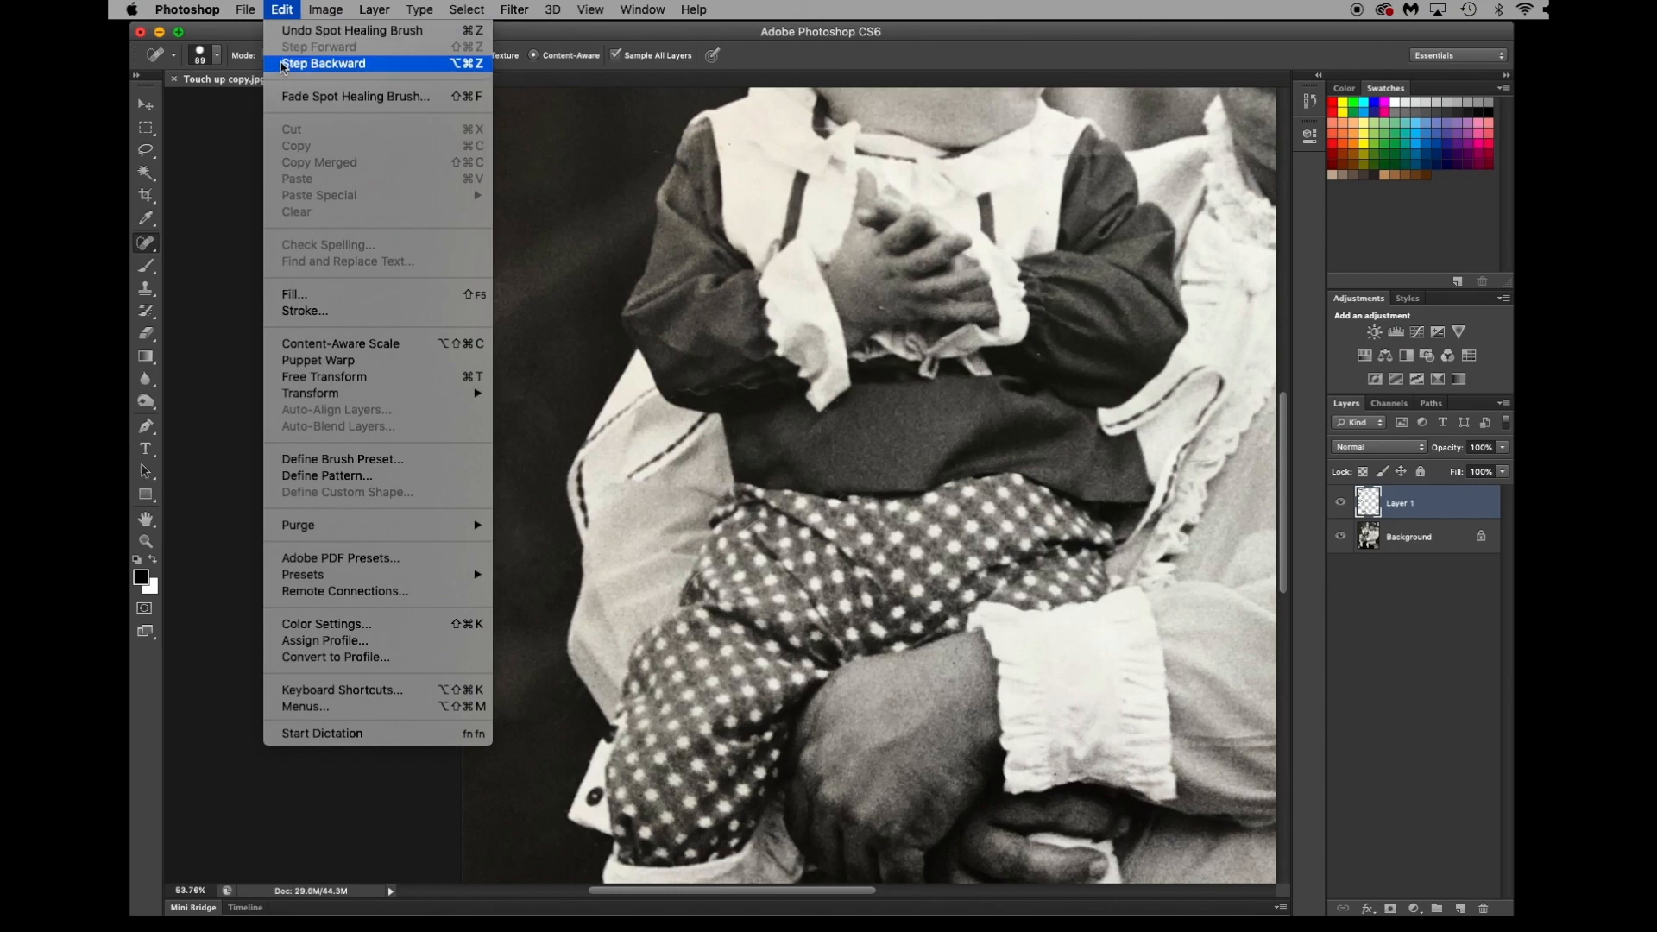
click(286, 64)
click(283, 10)
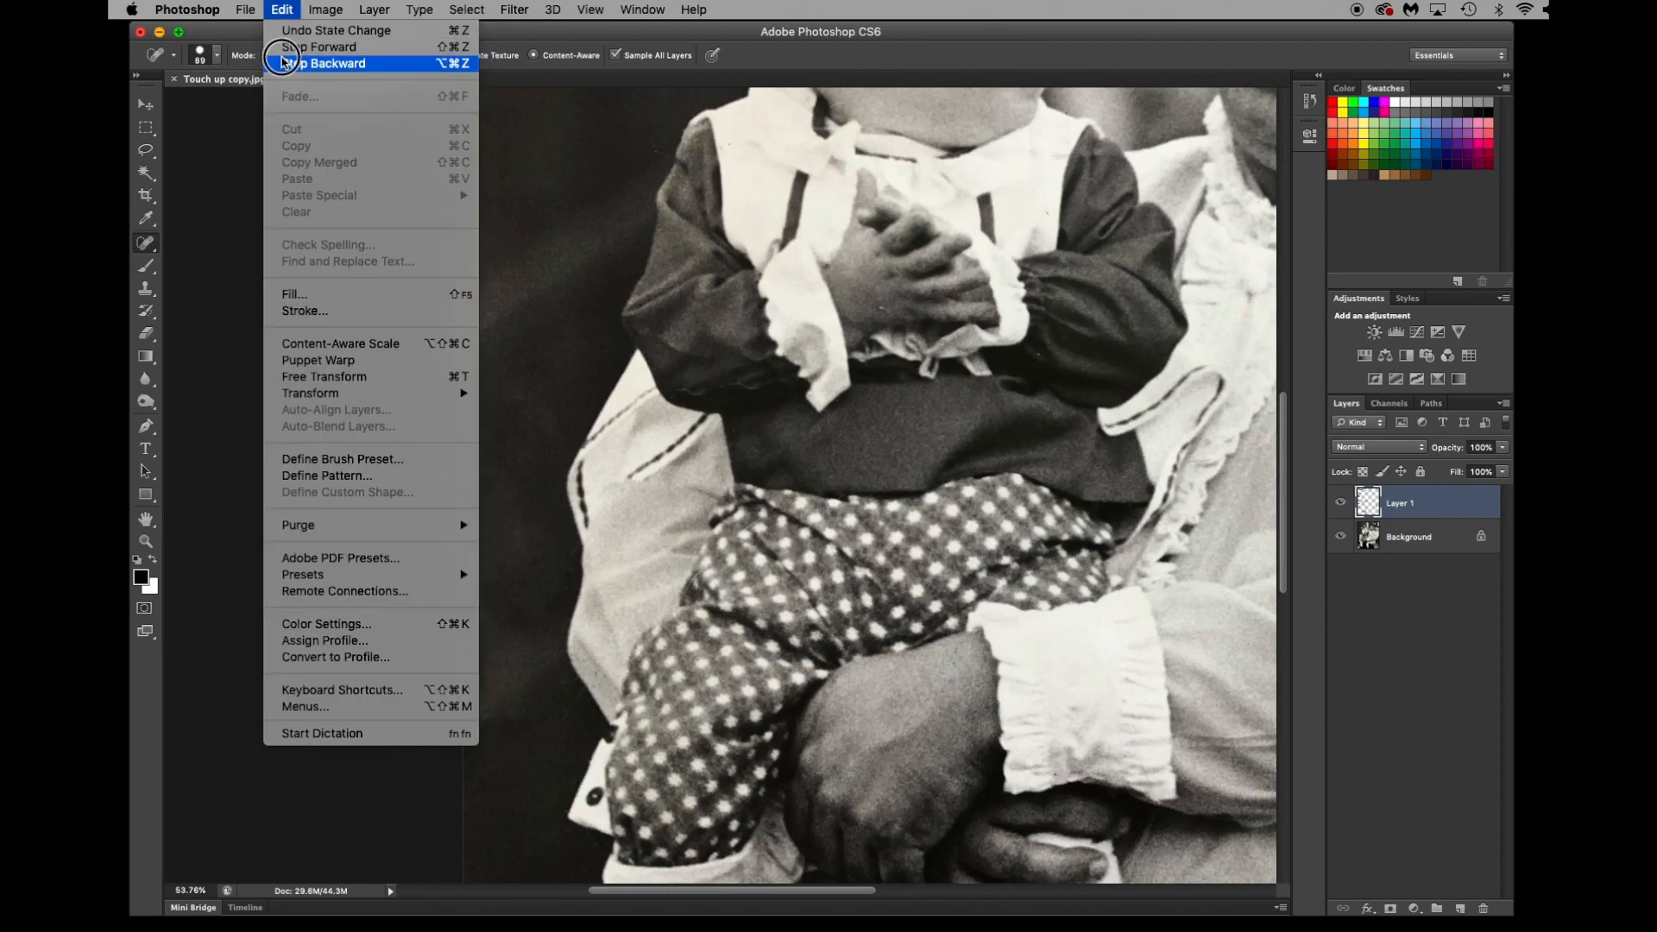
click(286, 64)
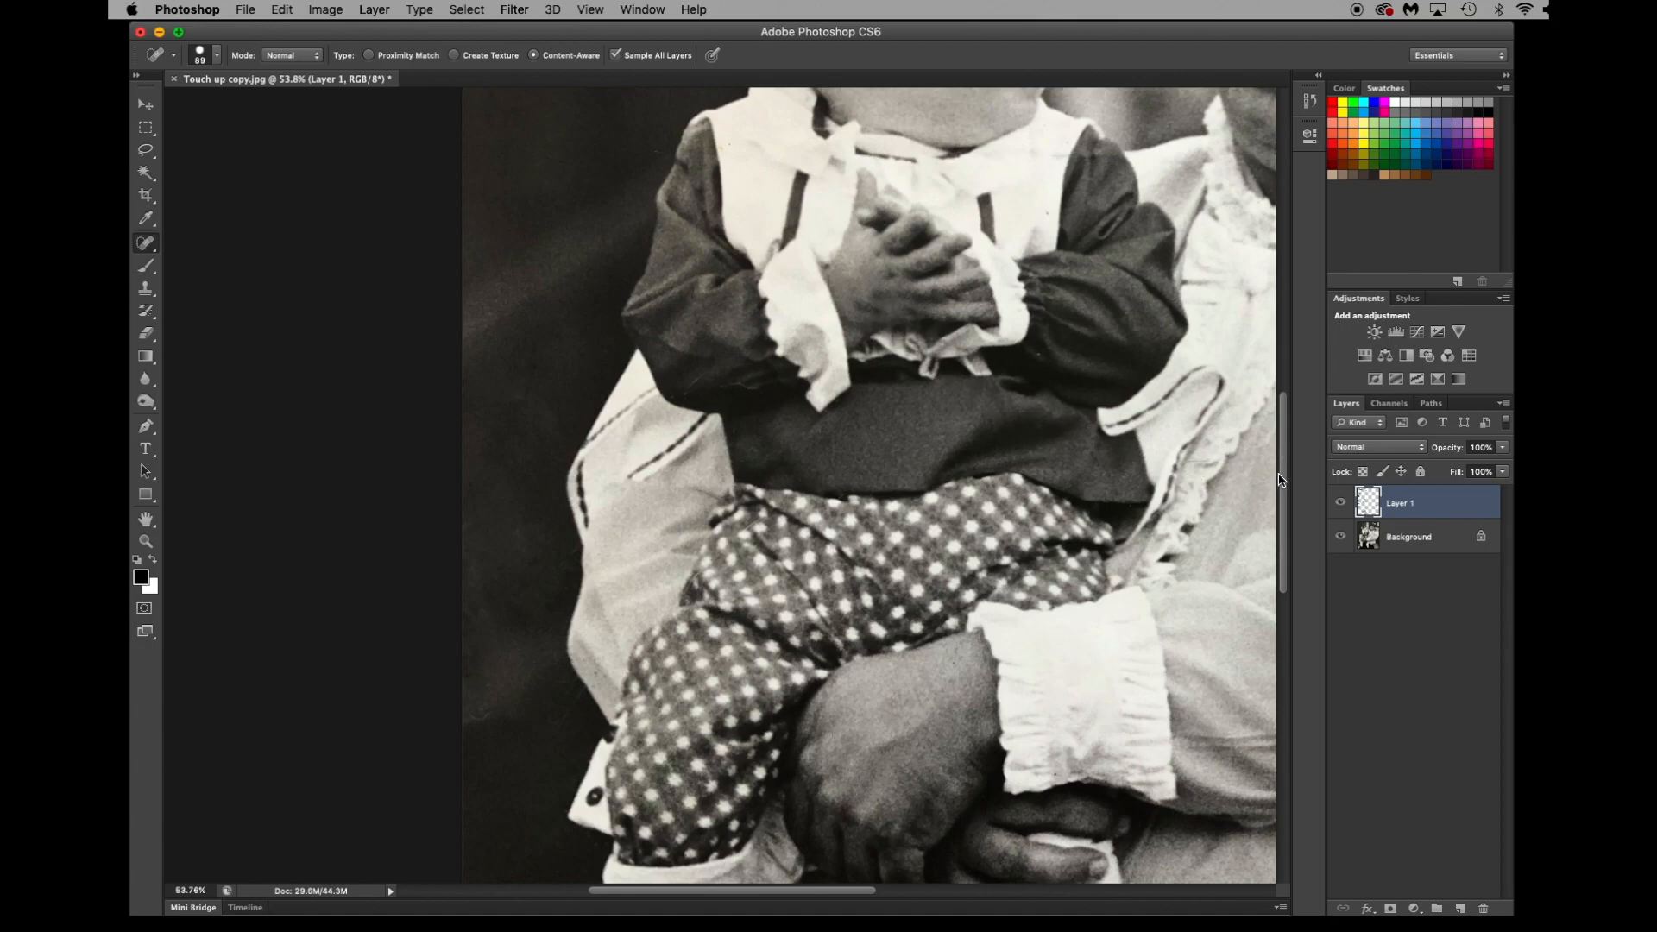
Spot-heal the specks on the man's hat and in the dark background around it.
drag(1283, 481, 1284, 371)
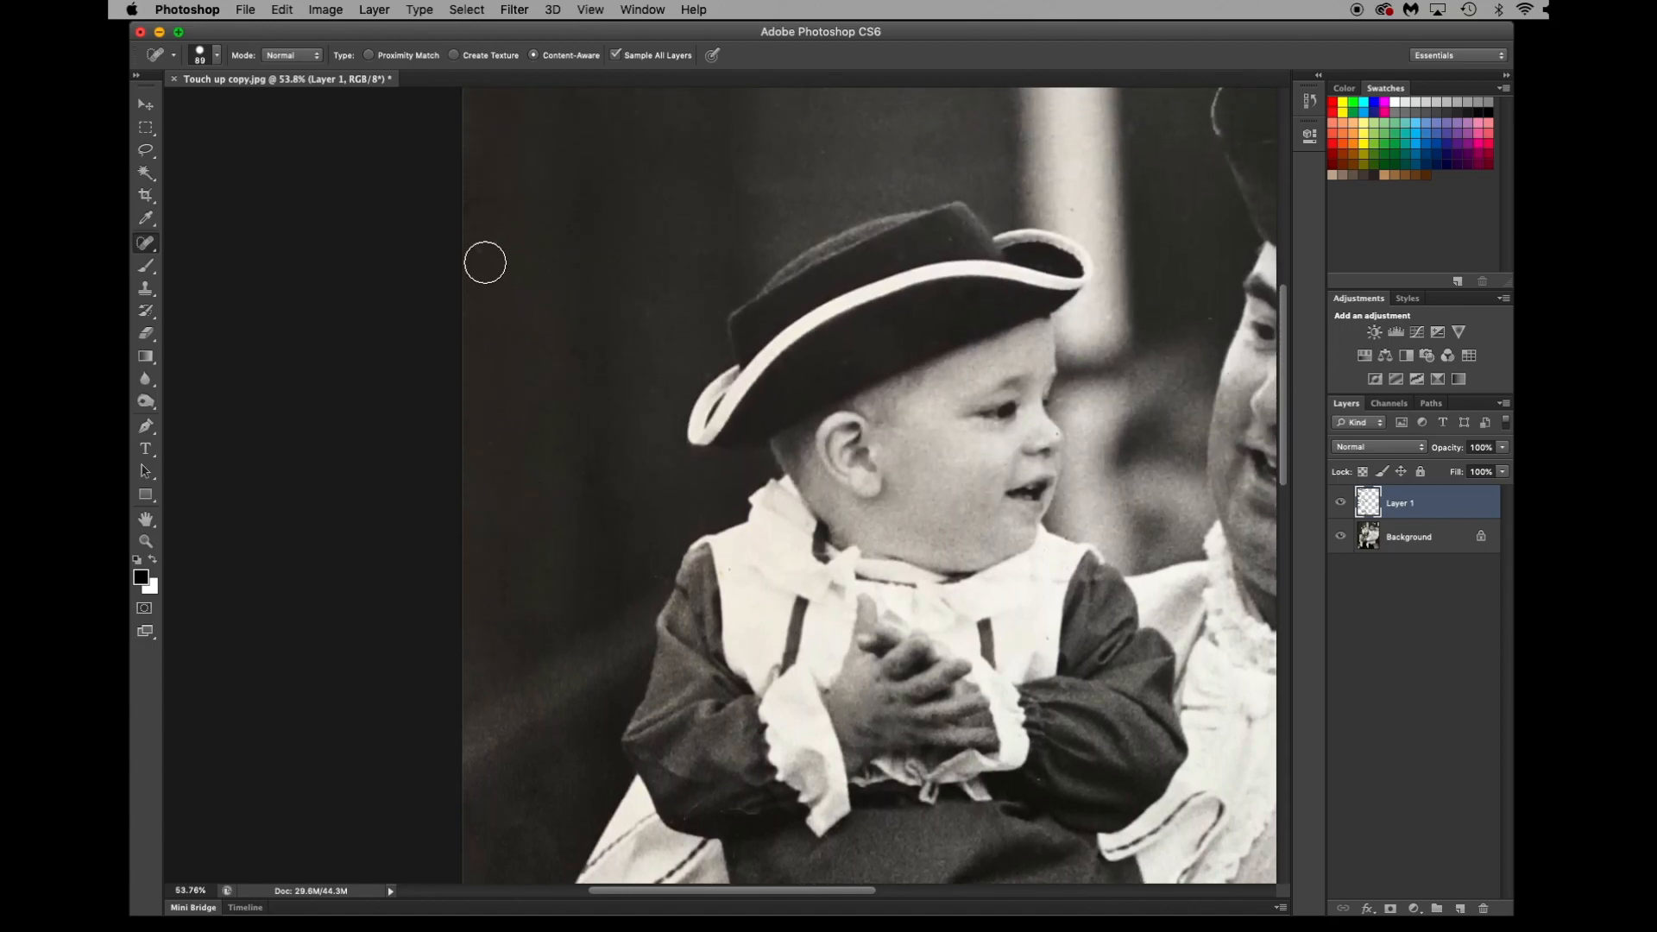
drag(838, 899, 992, 897)
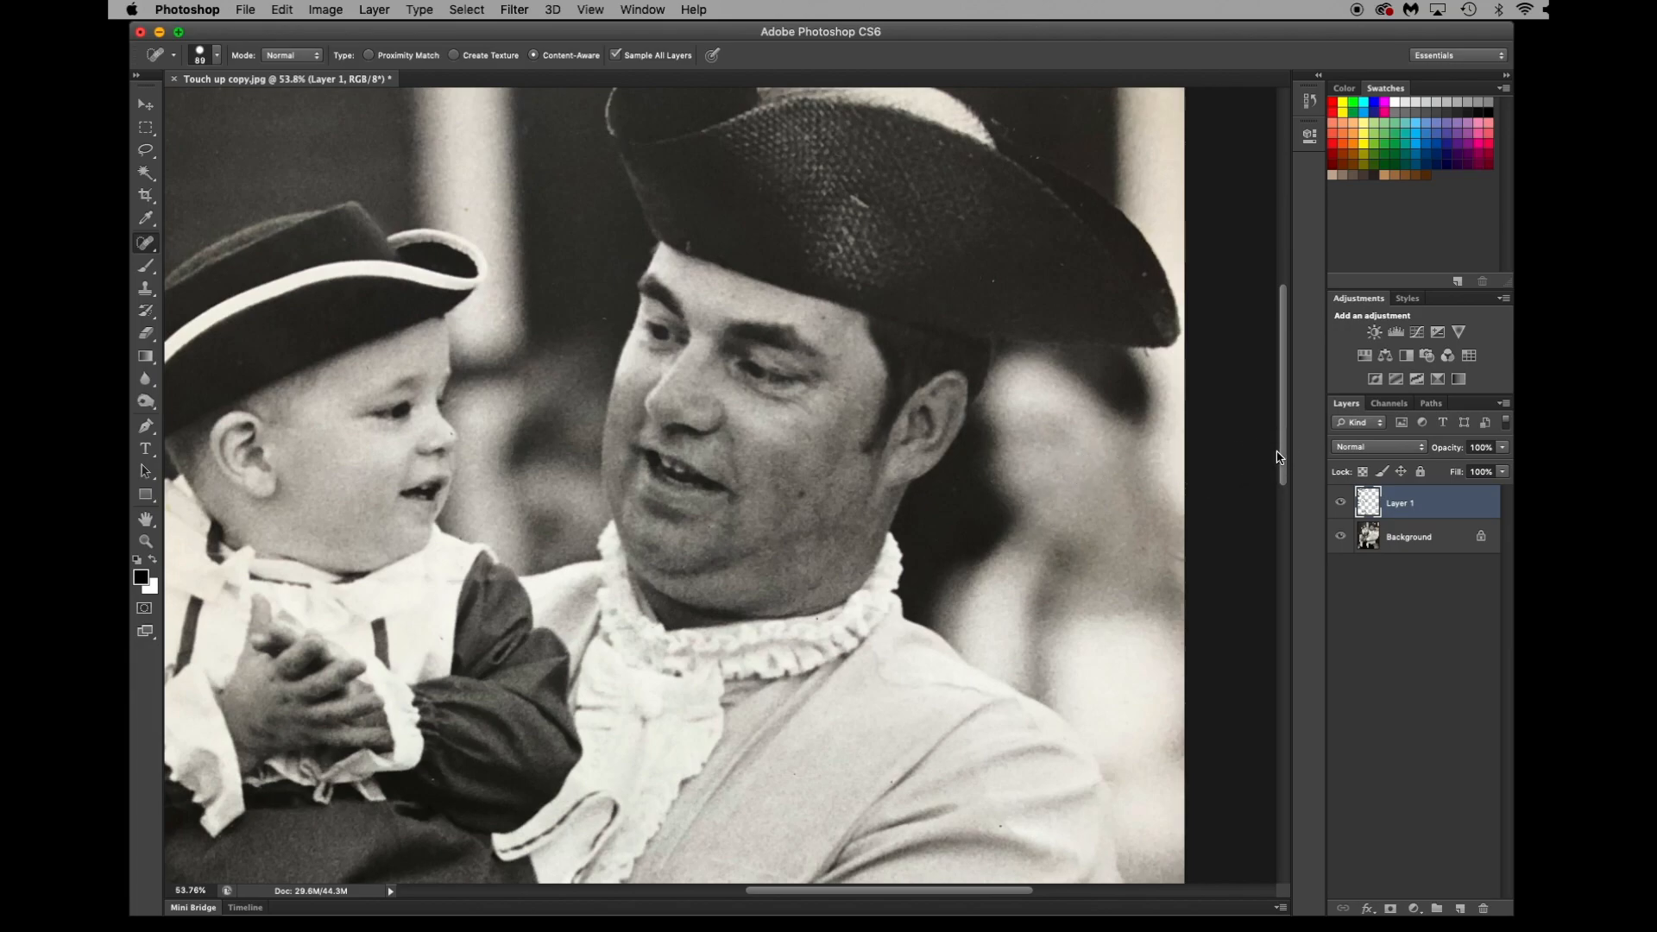
drag(1277, 448, 1280, 390)
click(1067, 321)
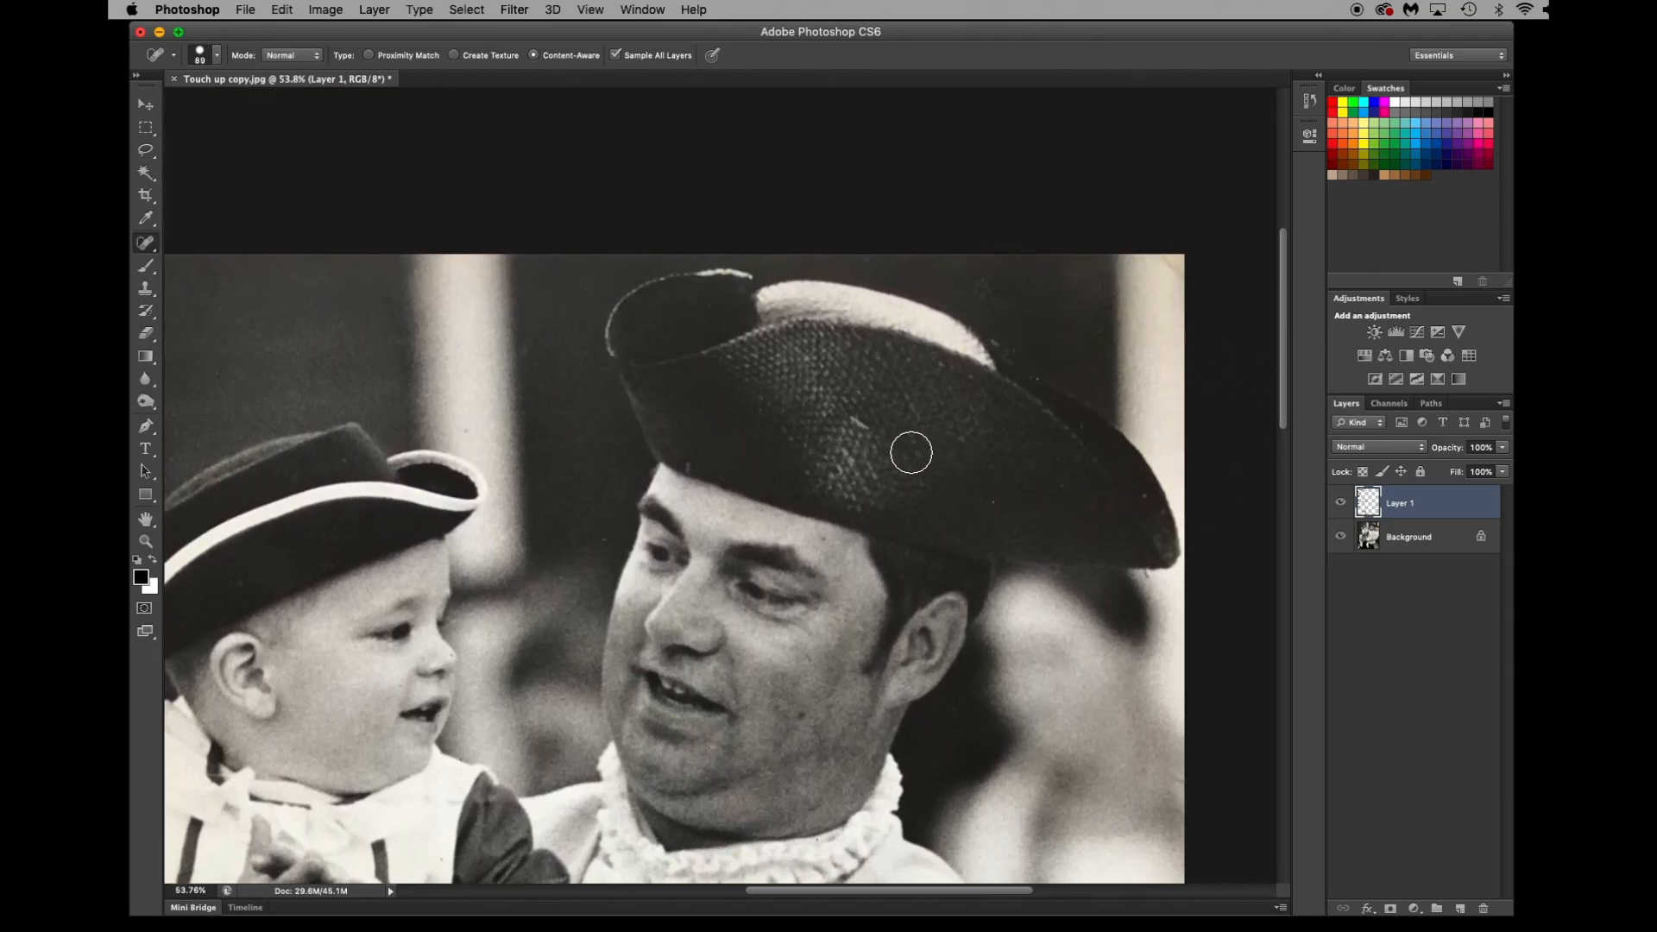
click(1052, 491)
click(691, 454)
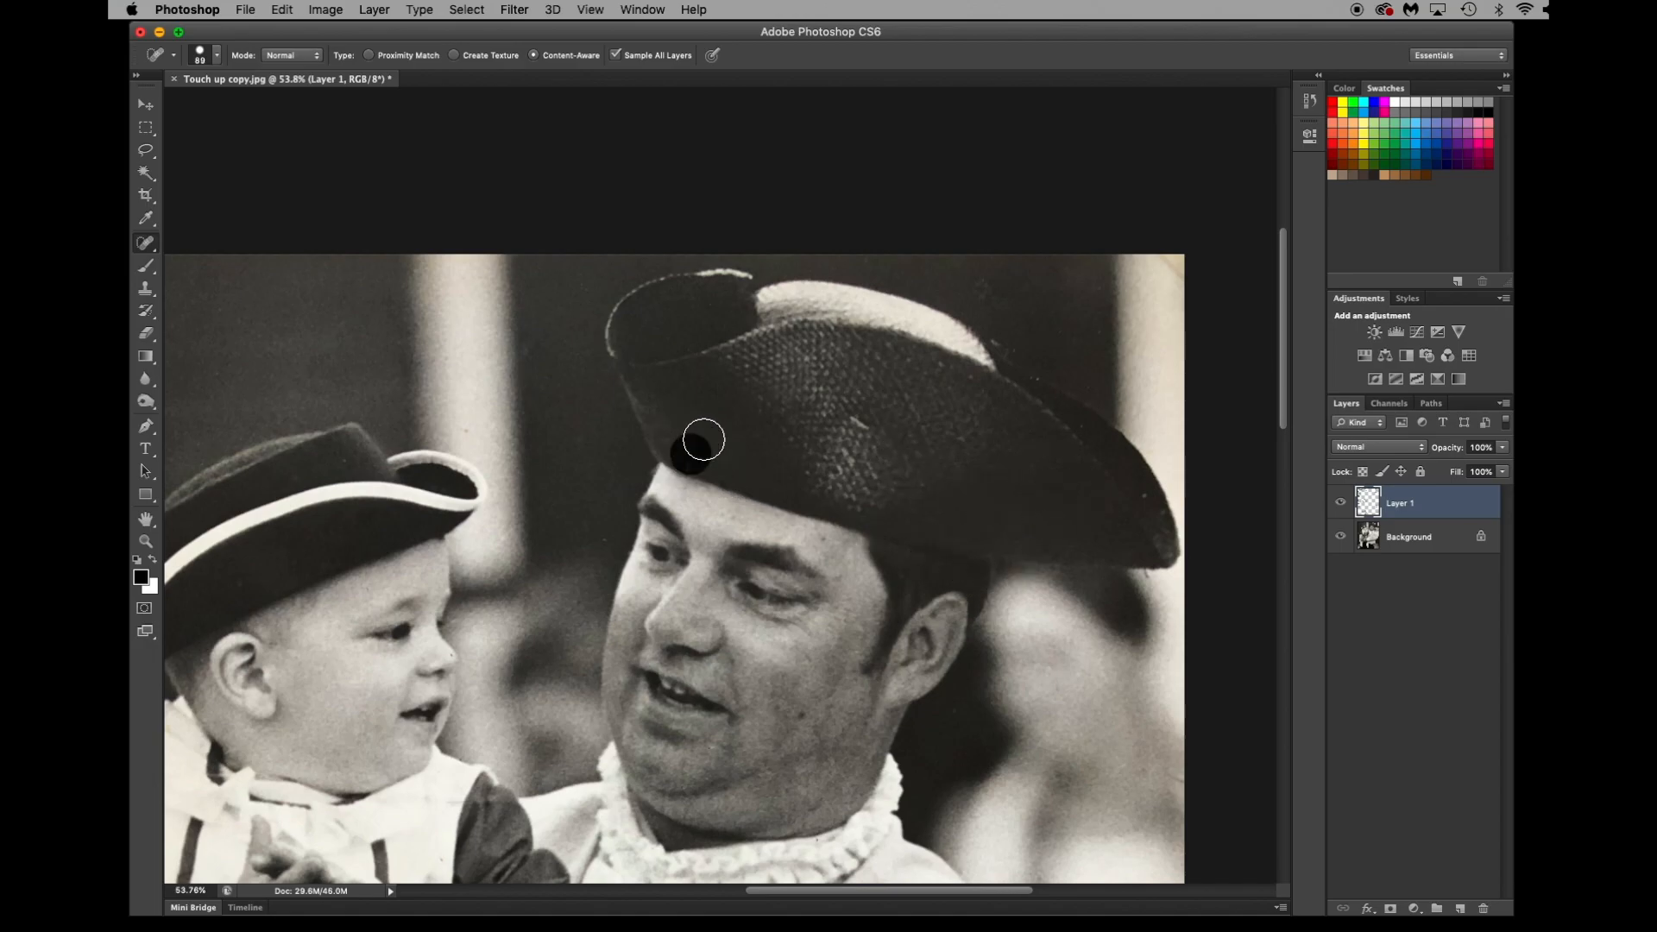
click(534, 349)
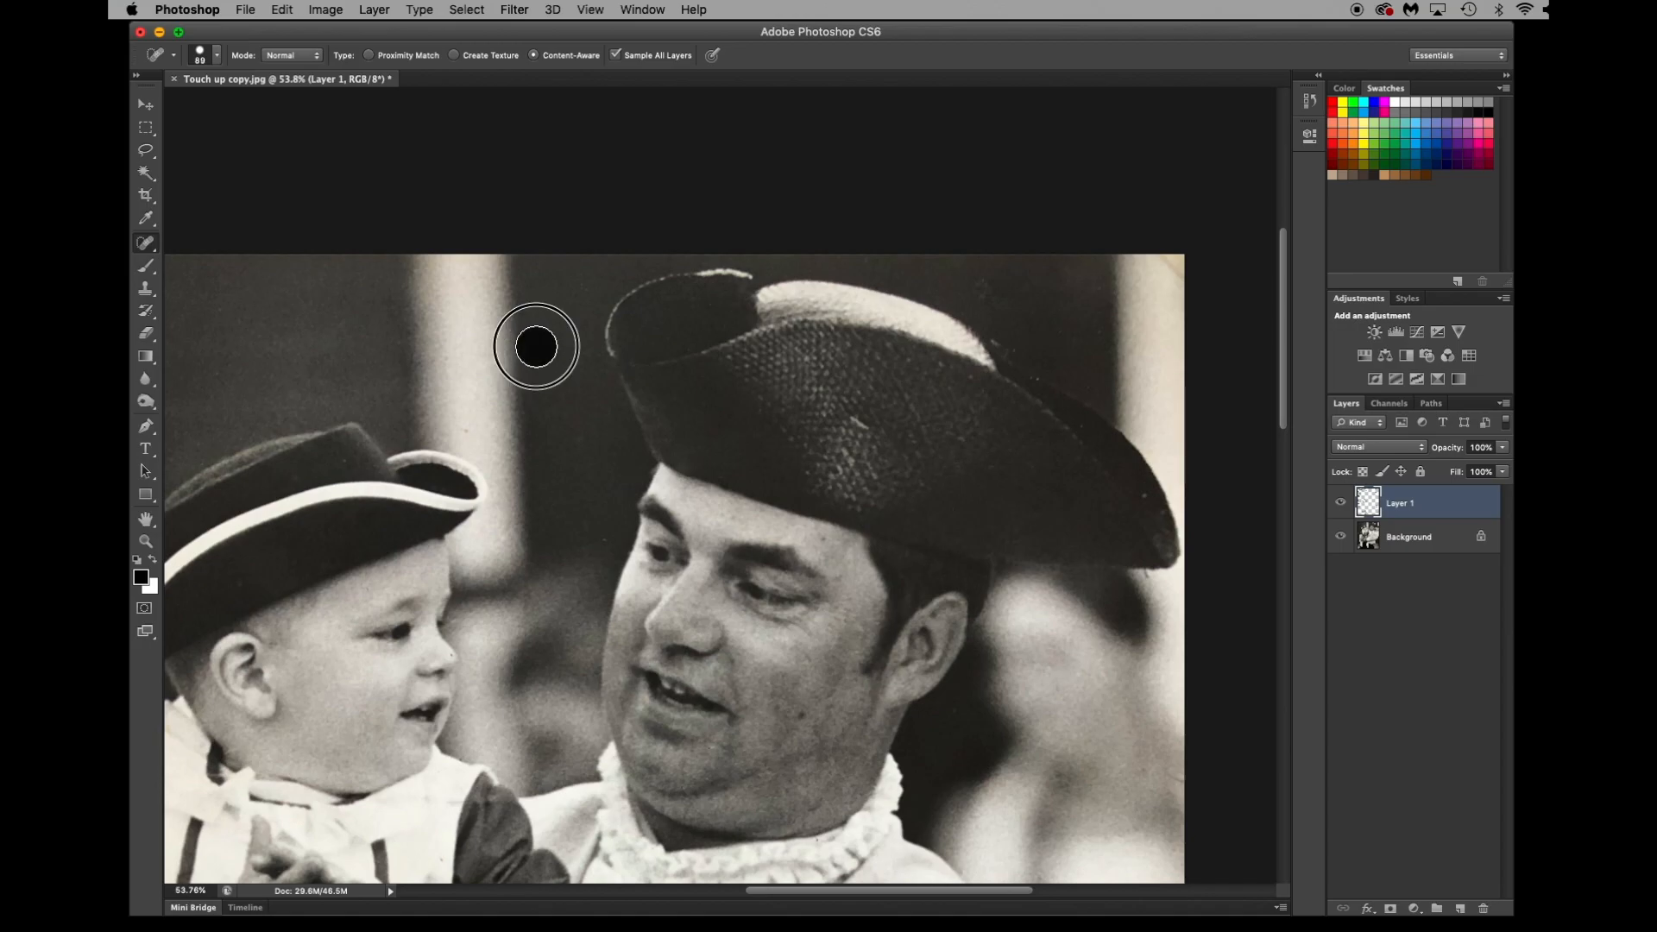
click(598, 535)
Spot-heal the specks on the man's black trousers and in the dark background beside his shirt.
drag(1284, 416, 1277, 704)
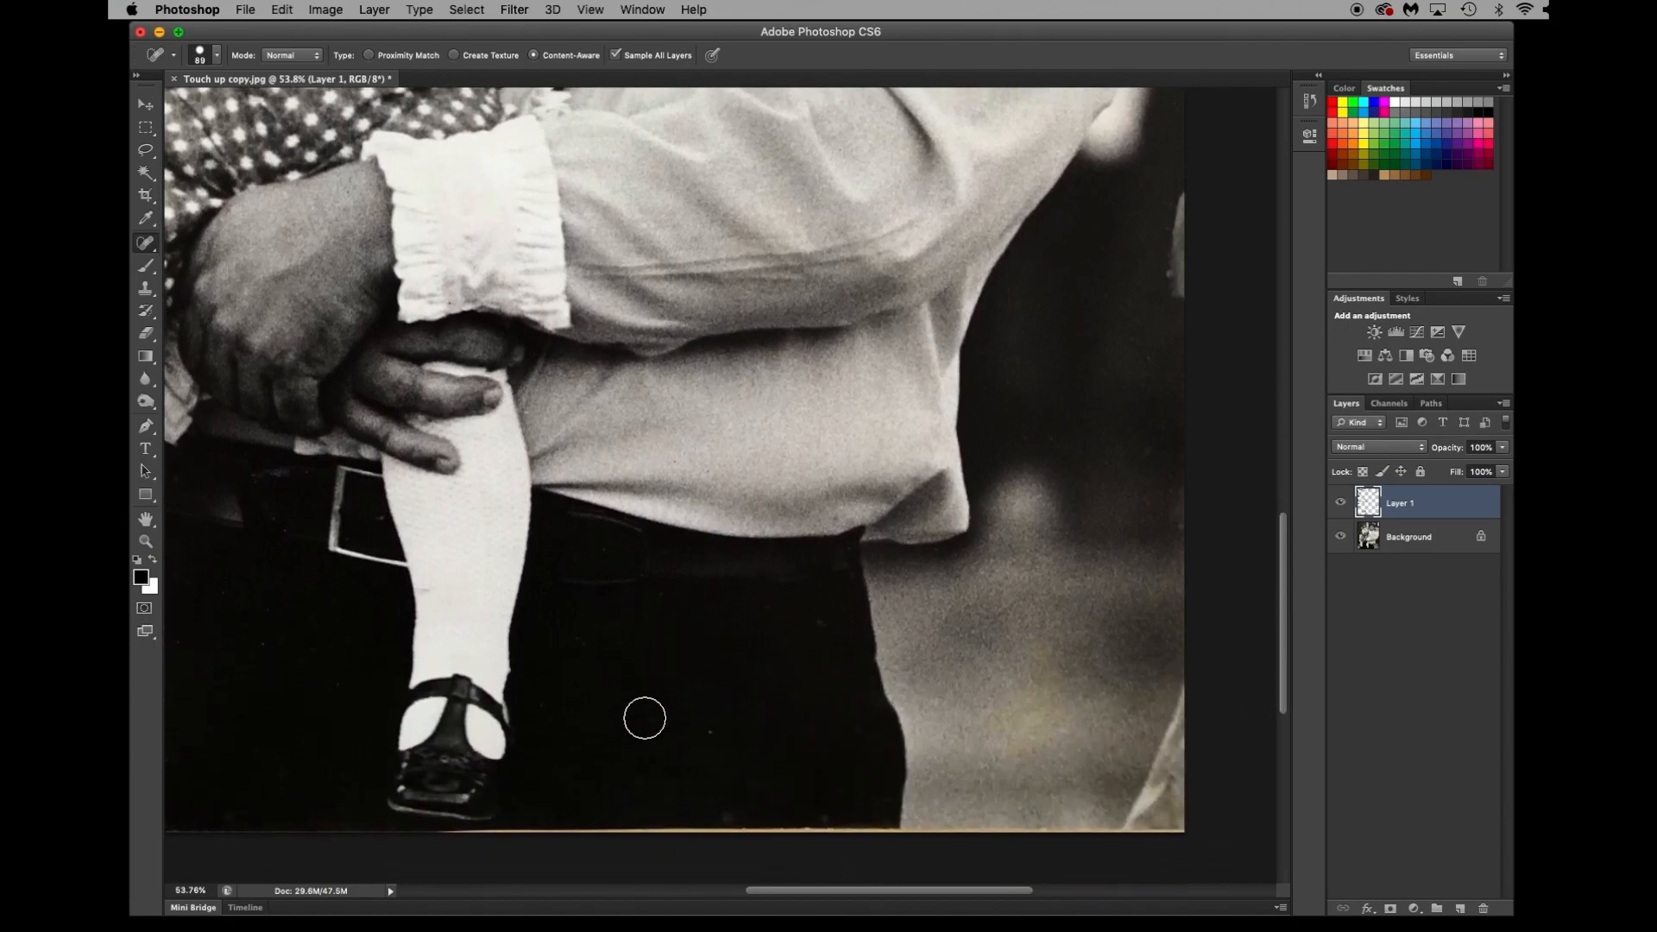
click(714, 734)
click(729, 805)
click(820, 802)
click(1131, 456)
click(1137, 363)
drag(930, 890, 770, 890)
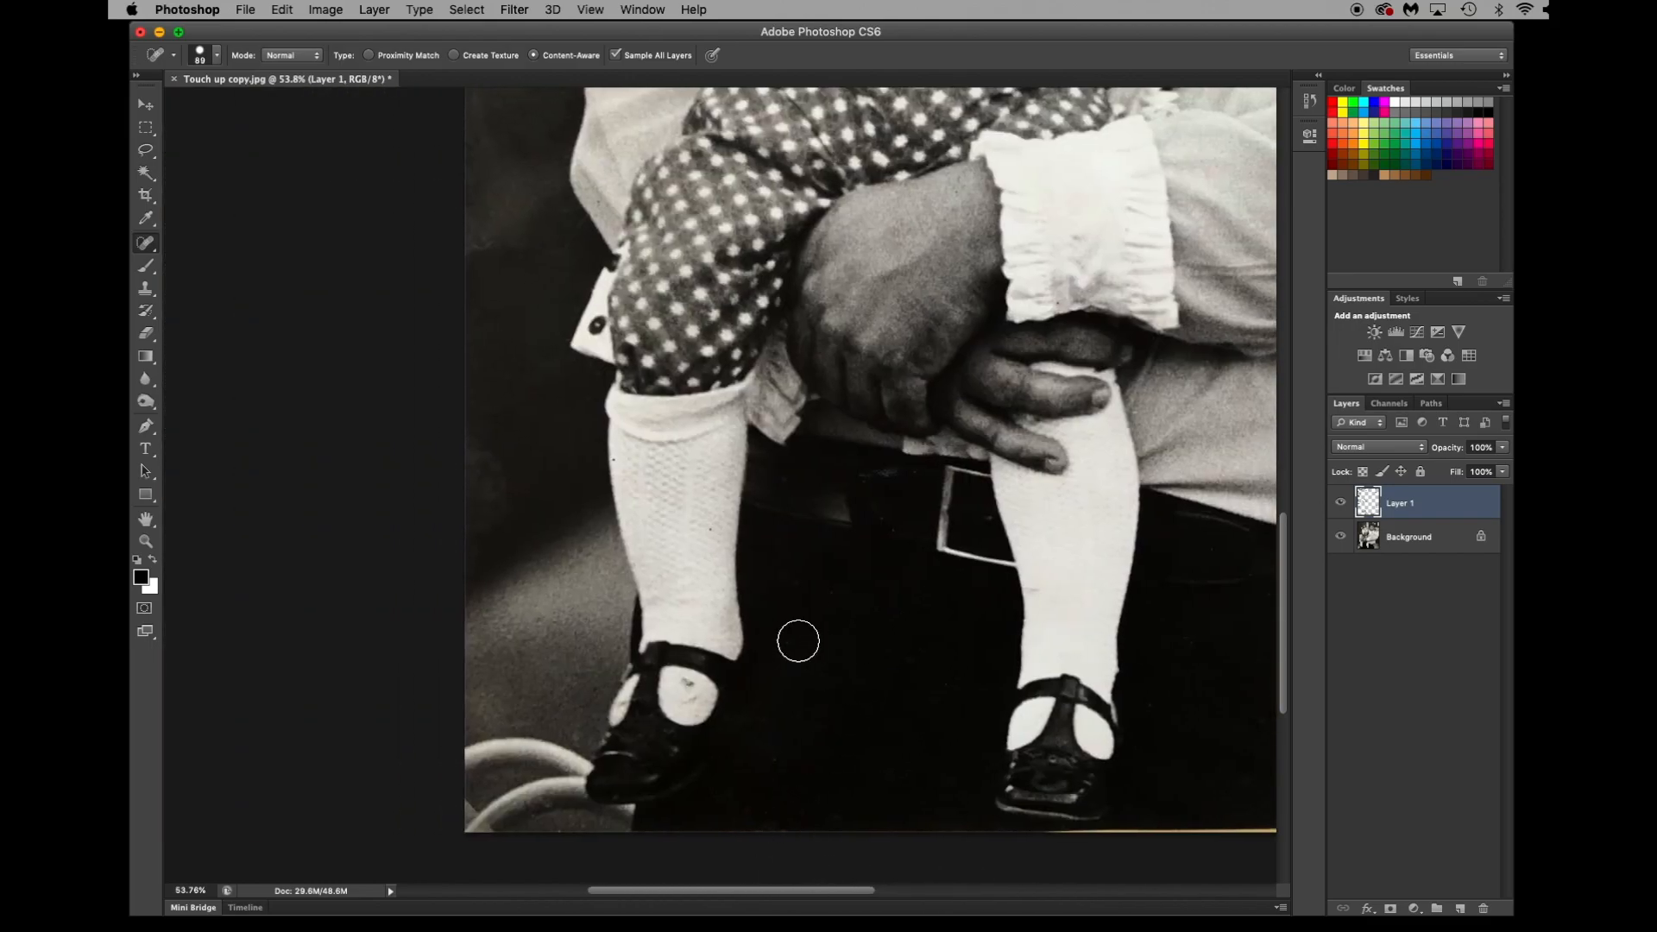
click(800, 582)
Crop the photo to a rectangular selection that trims thin strips off its right and bottom edges, and deselect.
drag(759, 890, 701, 886)
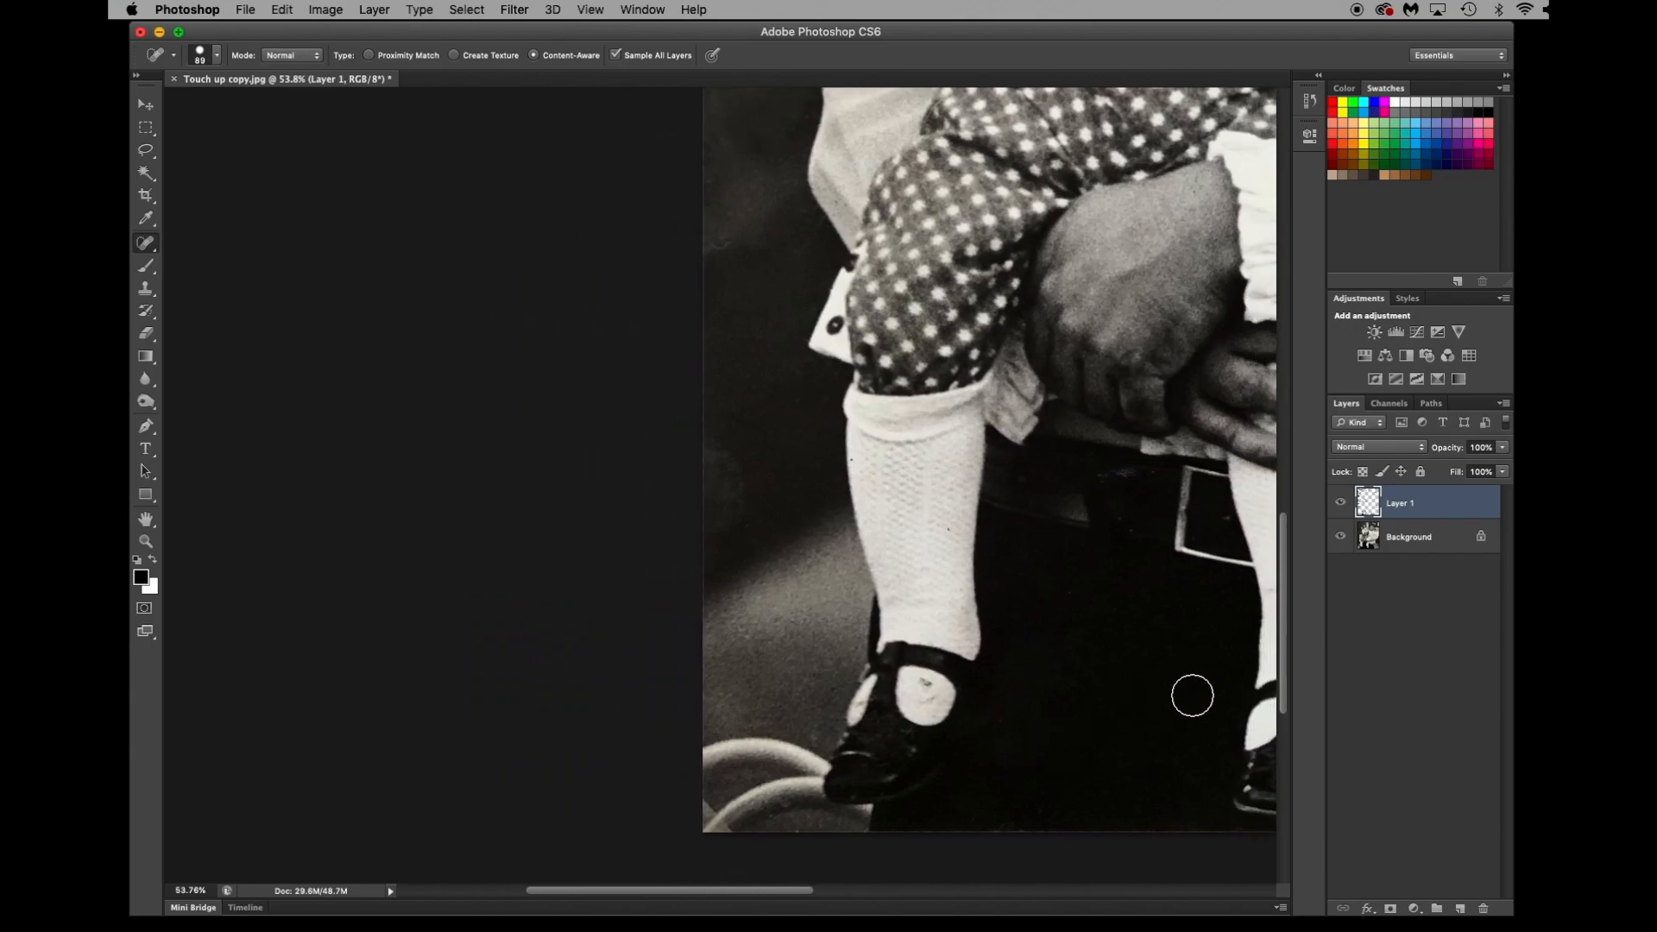
drag(1282, 610, 1284, 433)
drag(725, 891, 794, 891)
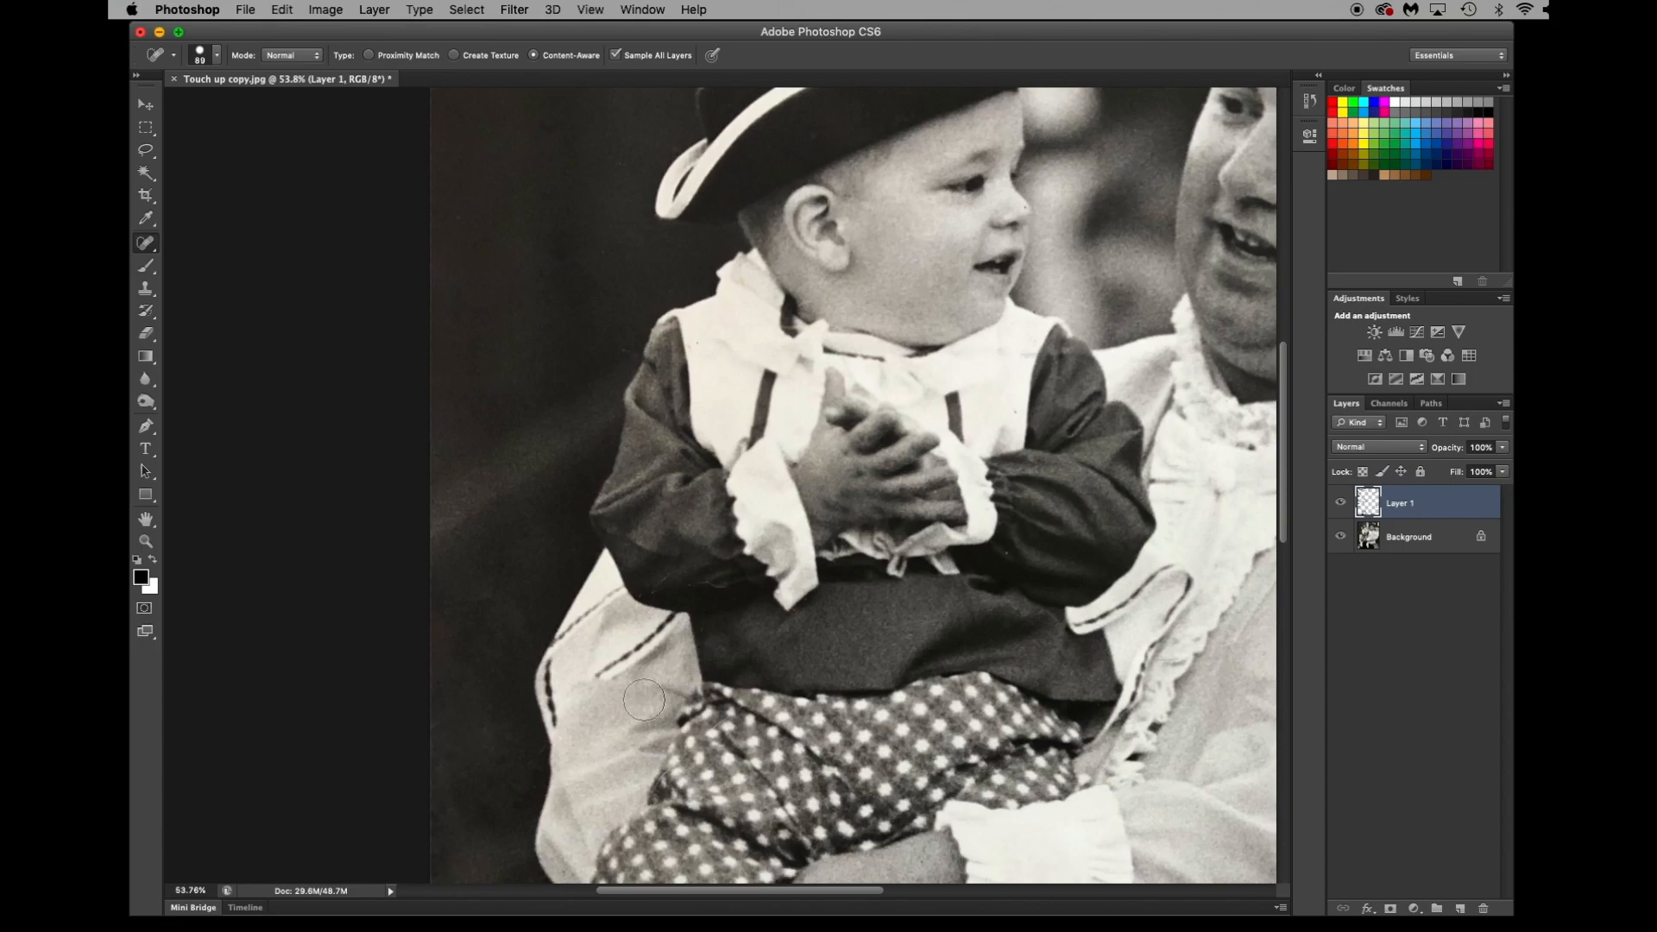
click(145, 104)
click(146, 541)
drag(429, 523, 380, 527)
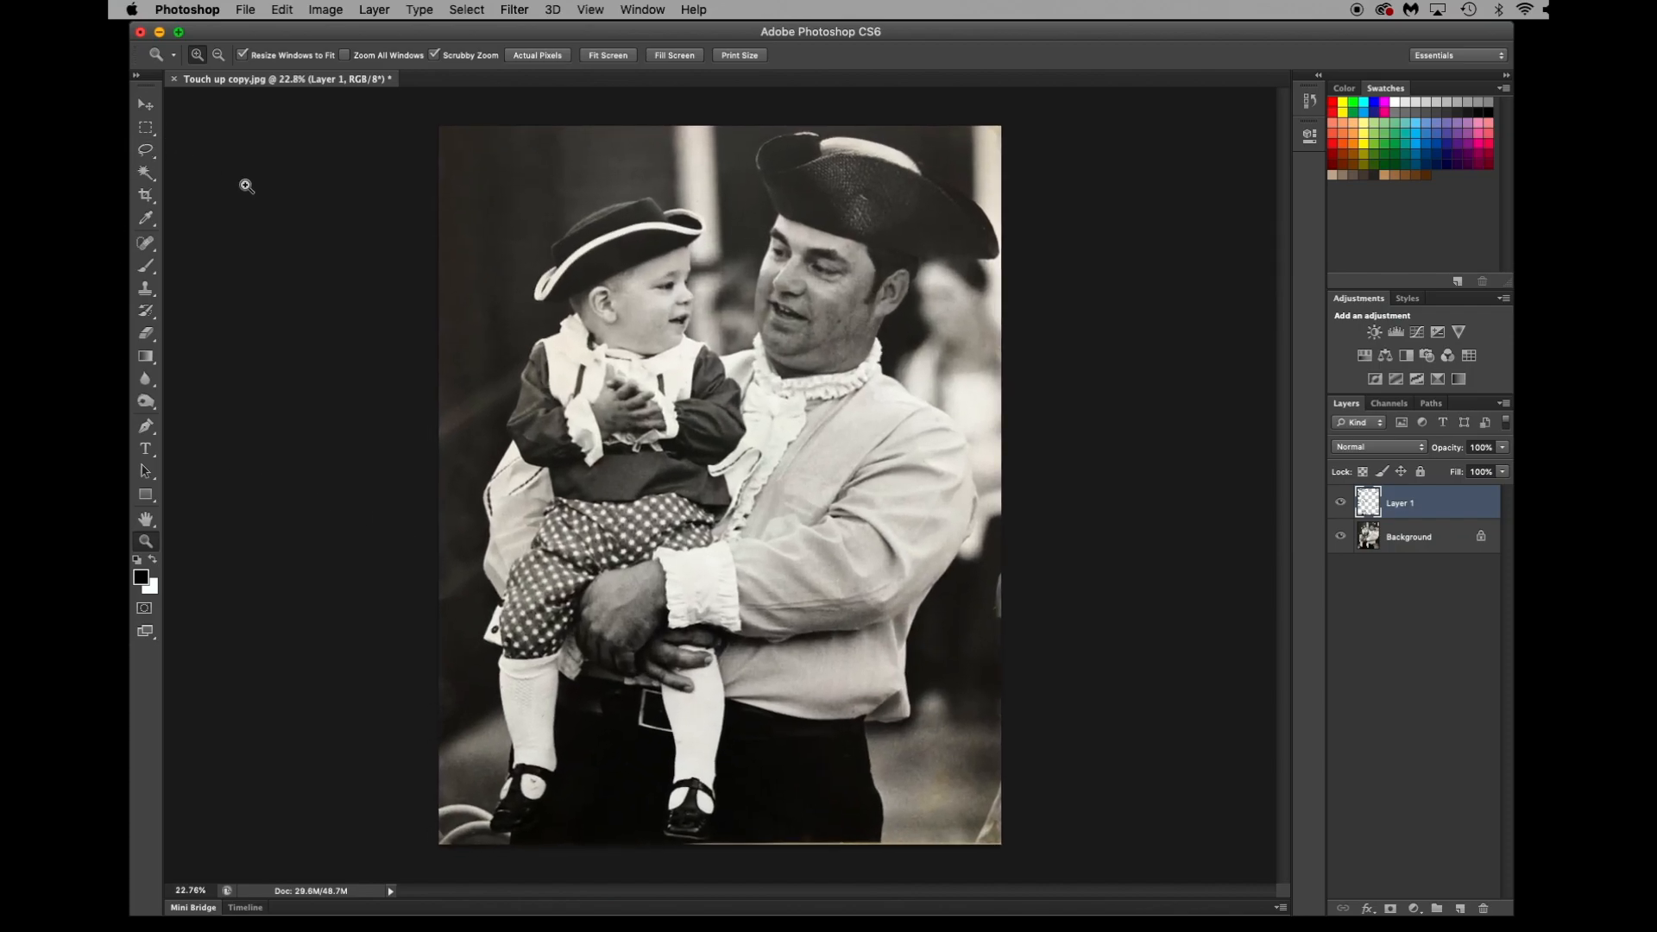
click(146, 127)
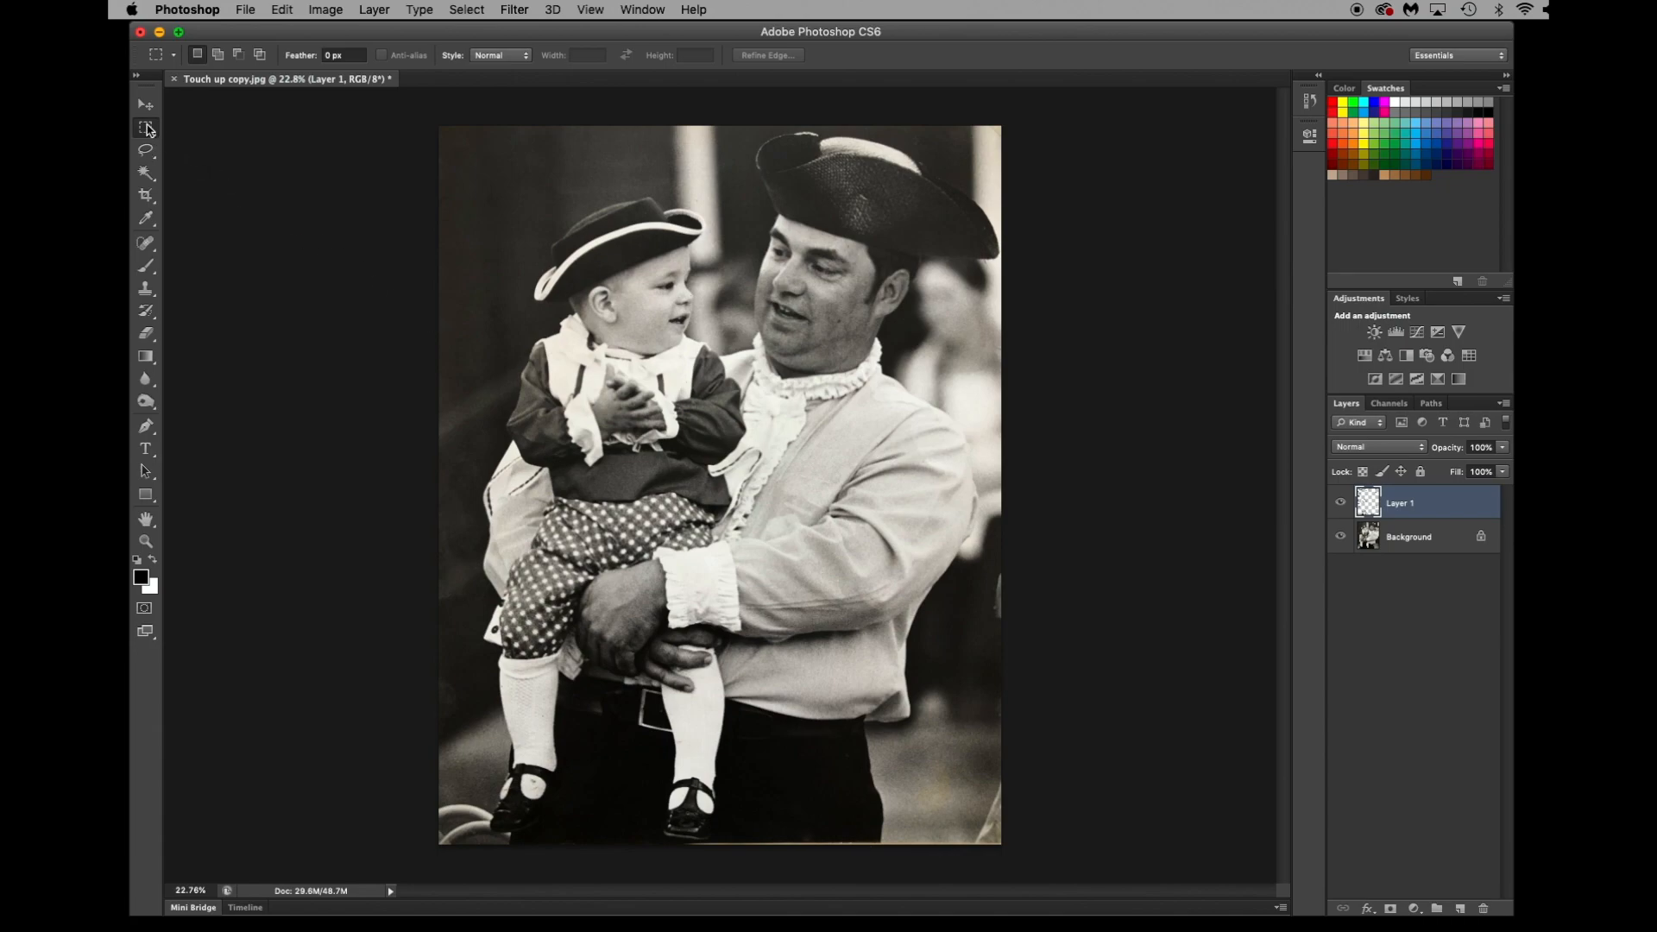
drag(439, 126, 994, 837)
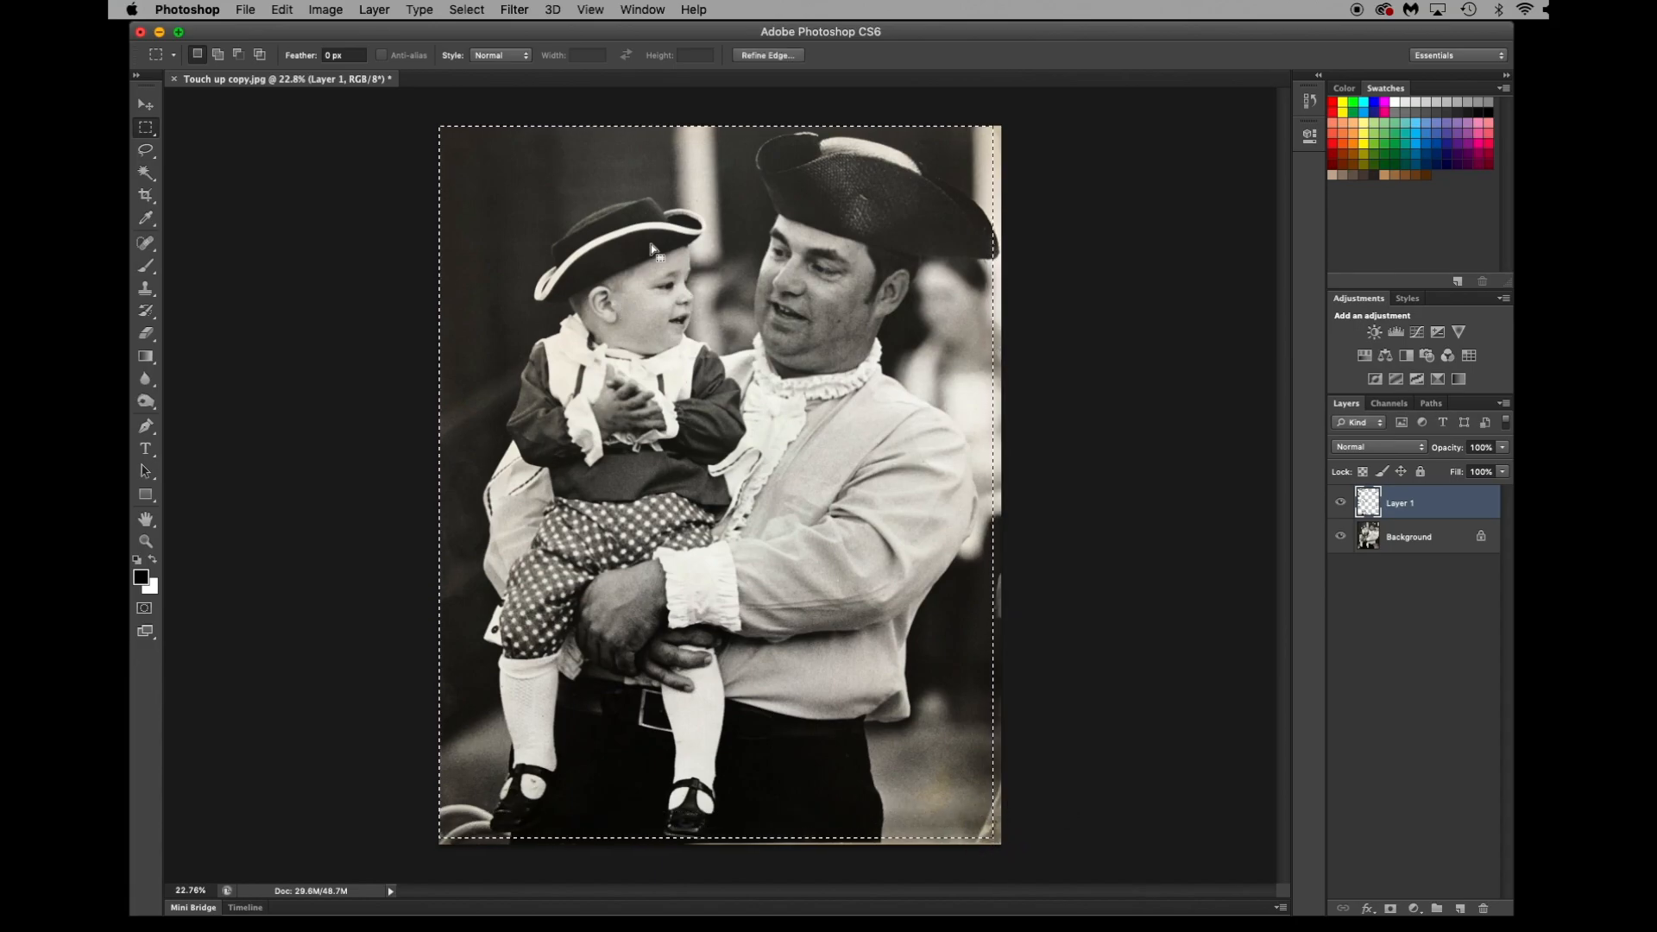
key(Return)
click(326, 10)
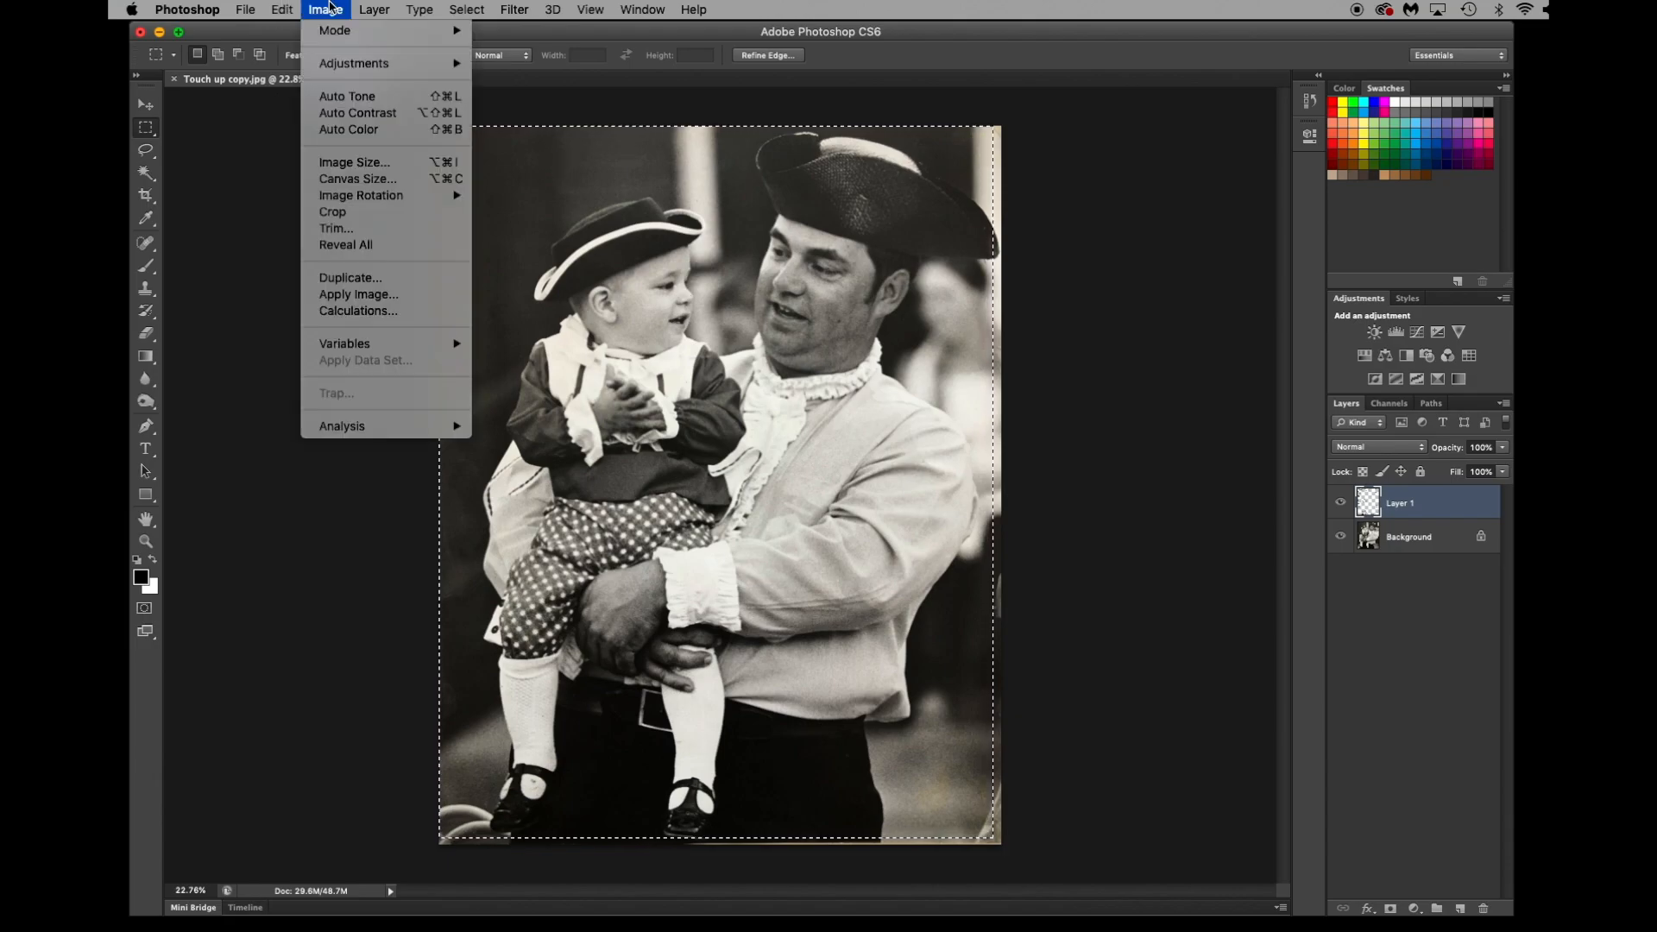
click(330, 212)
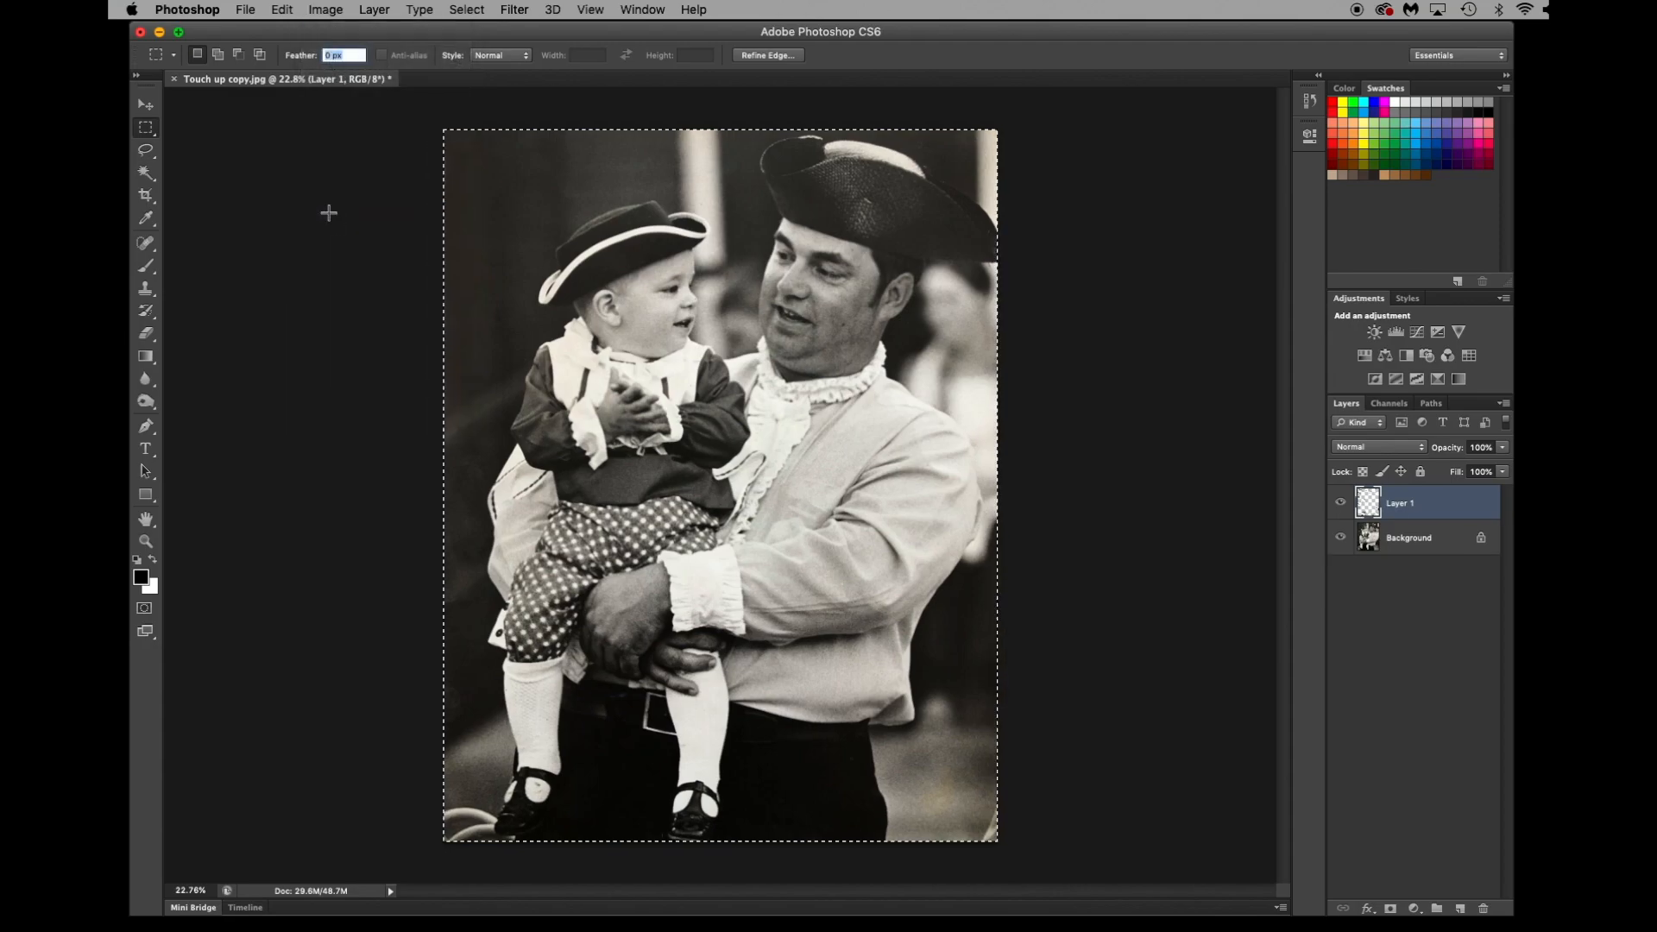
click(229, 198)
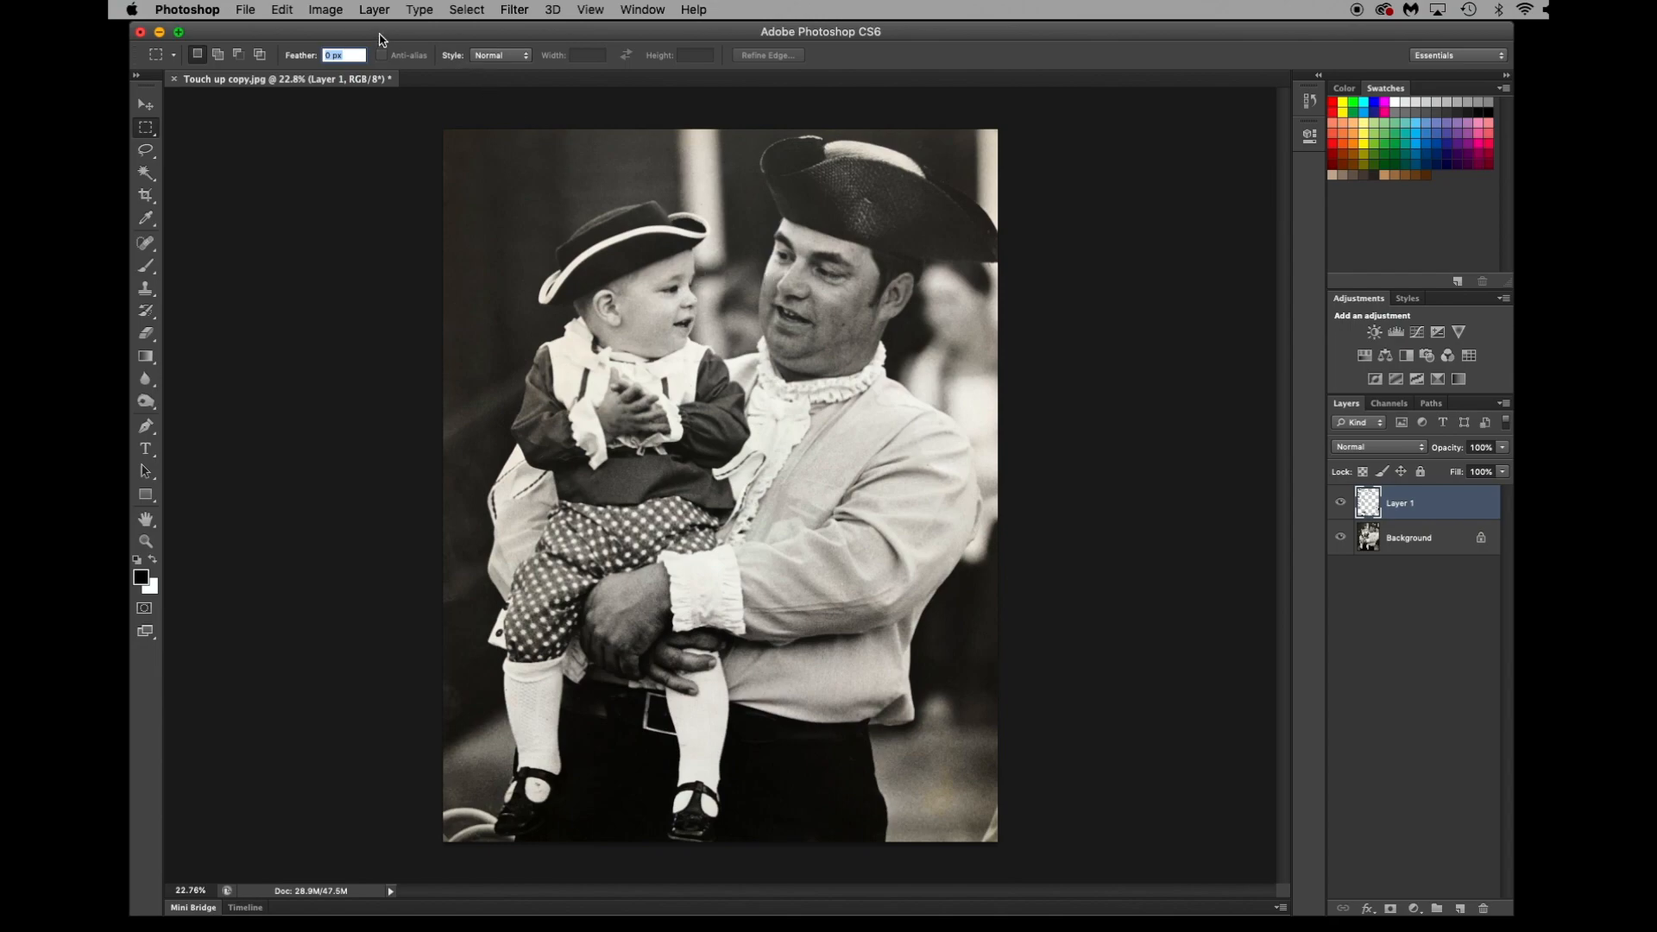
Apply the Black & White adjustment with the Default preset to Layer 1.
click(326, 10)
mouse_move(342, 64)
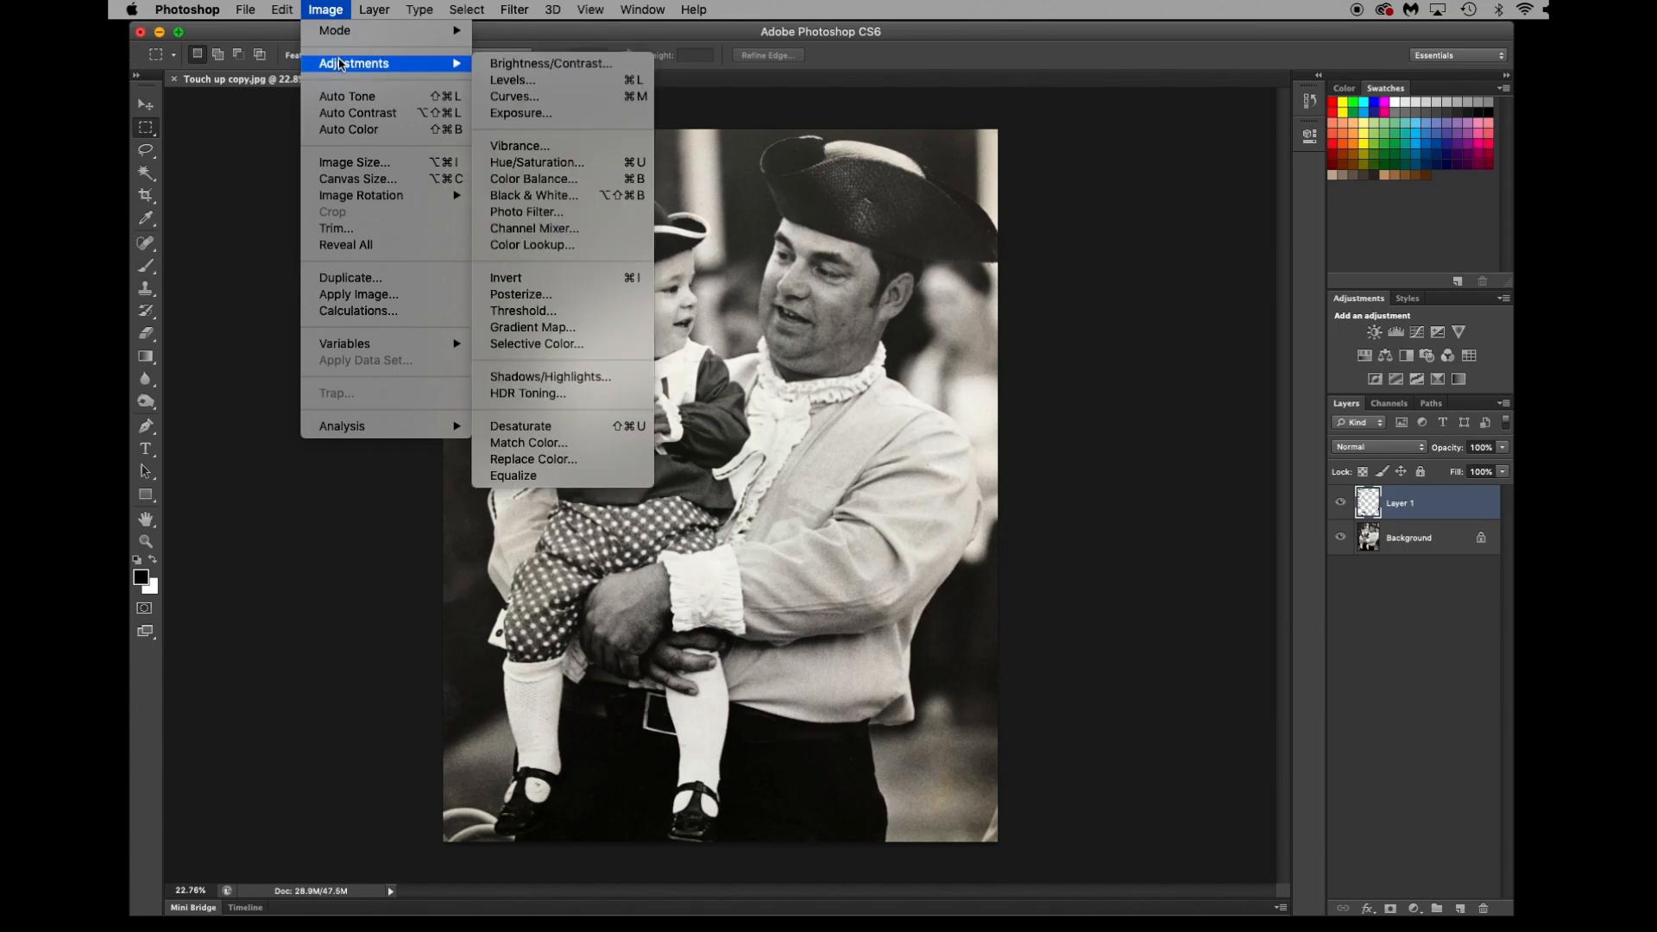
click(529, 197)
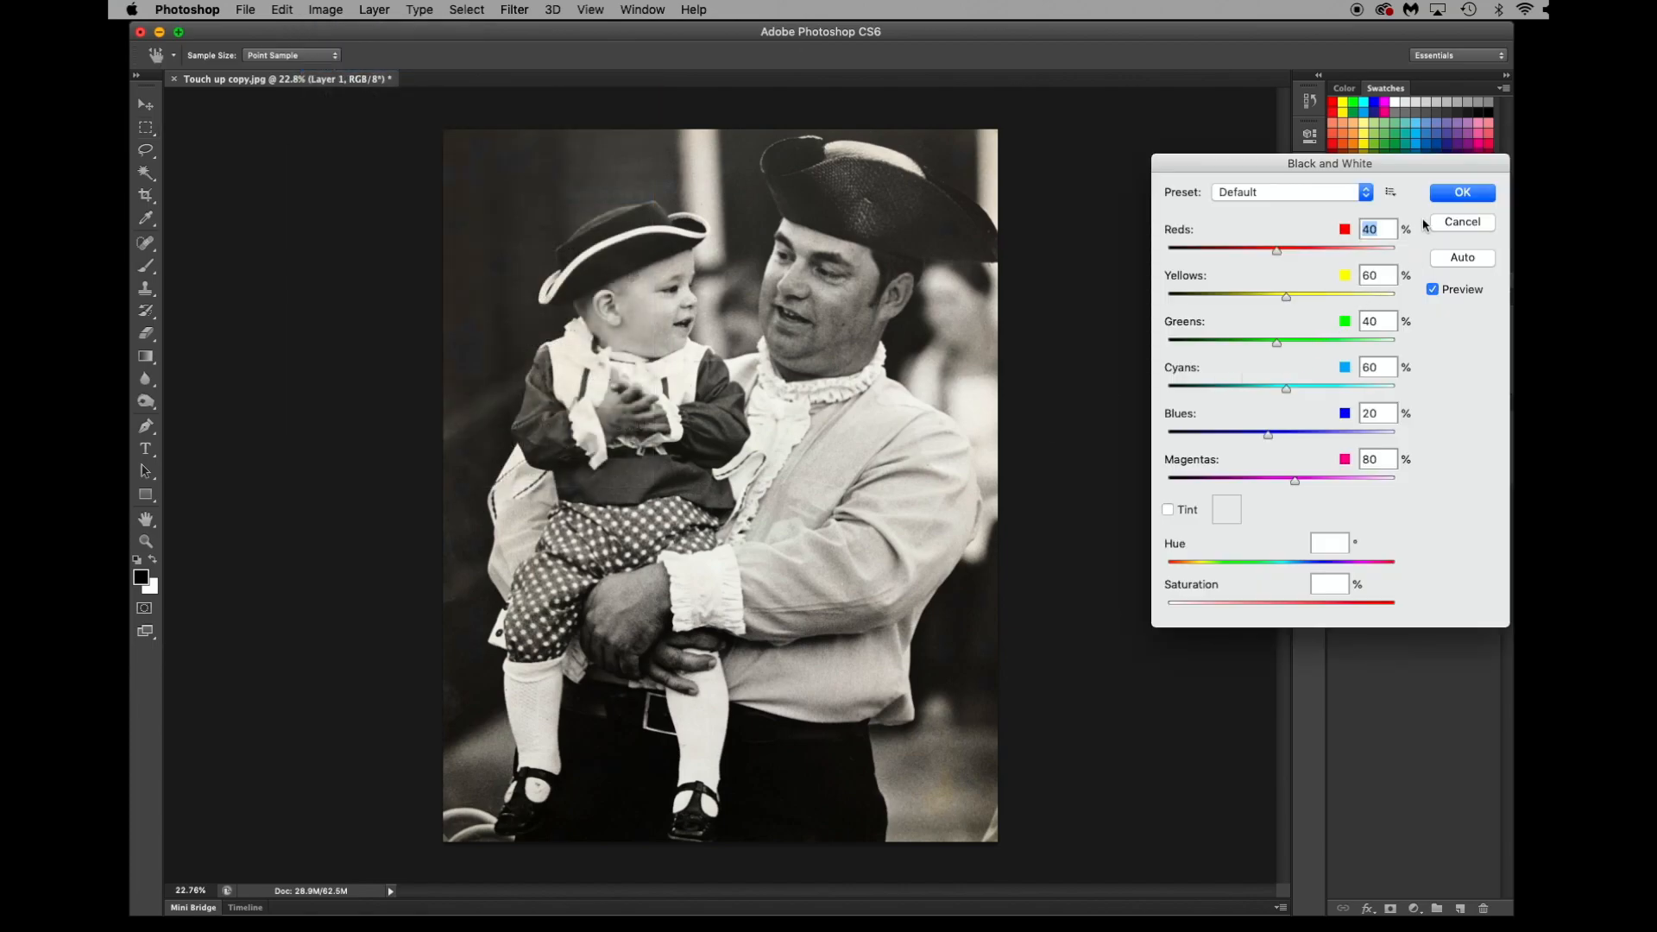
click(1437, 194)
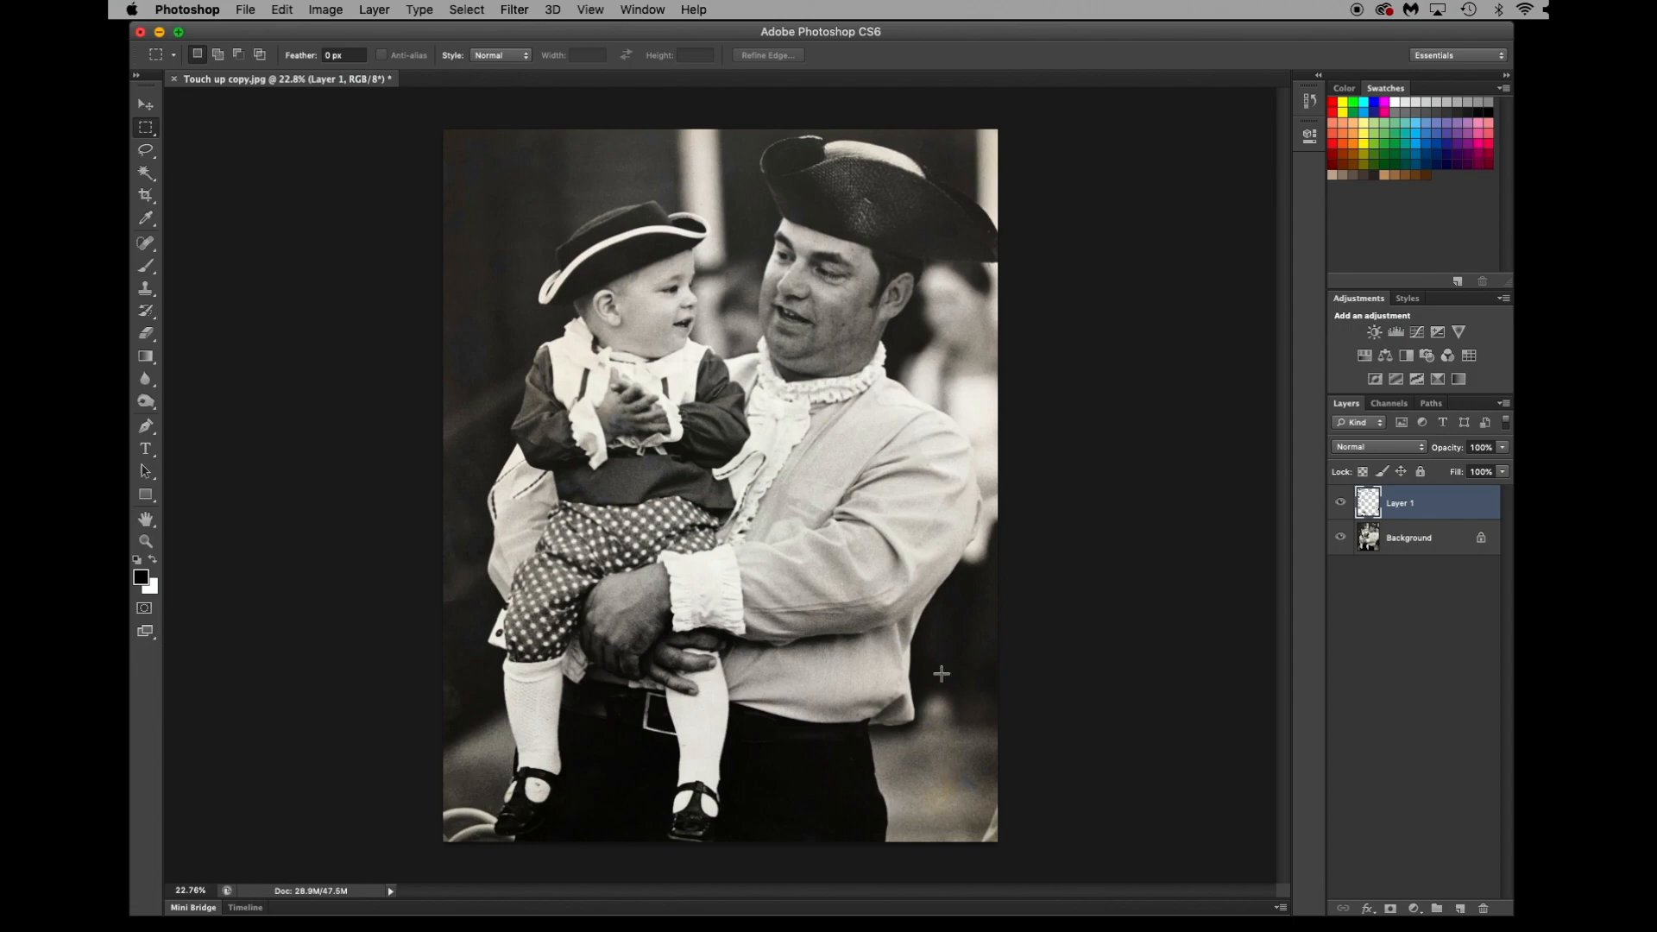
Apply the Black & White adjustment with the Default preset to the Background layer.
click(1418, 539)
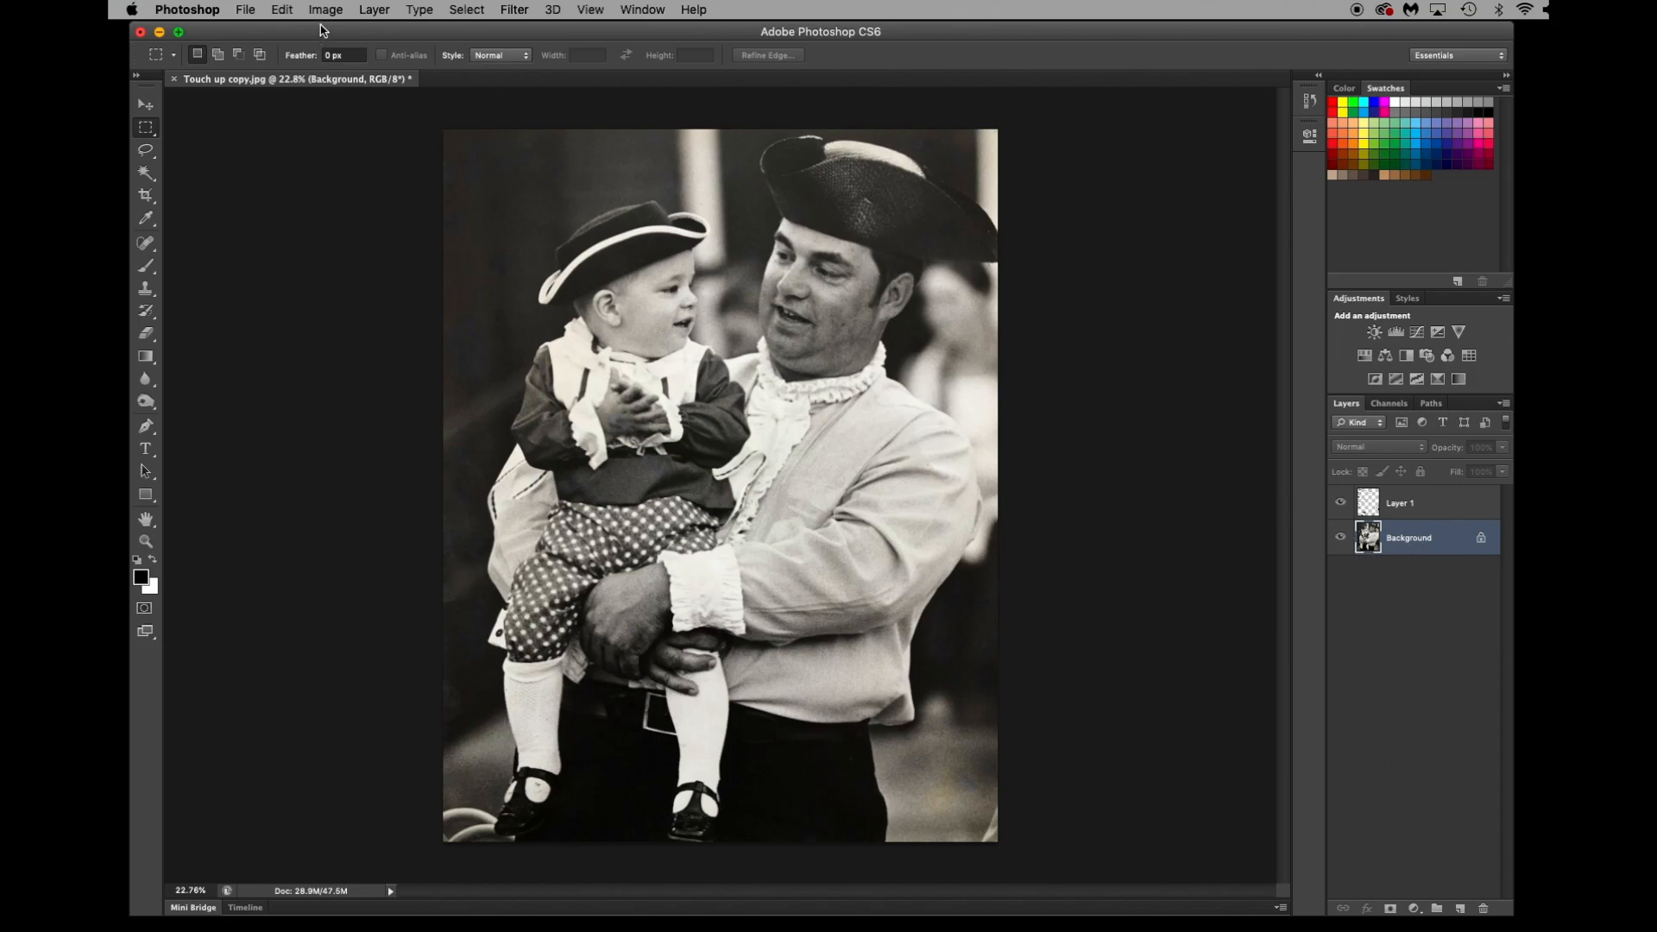
click(341, 12)
mouse_move(345, 64)
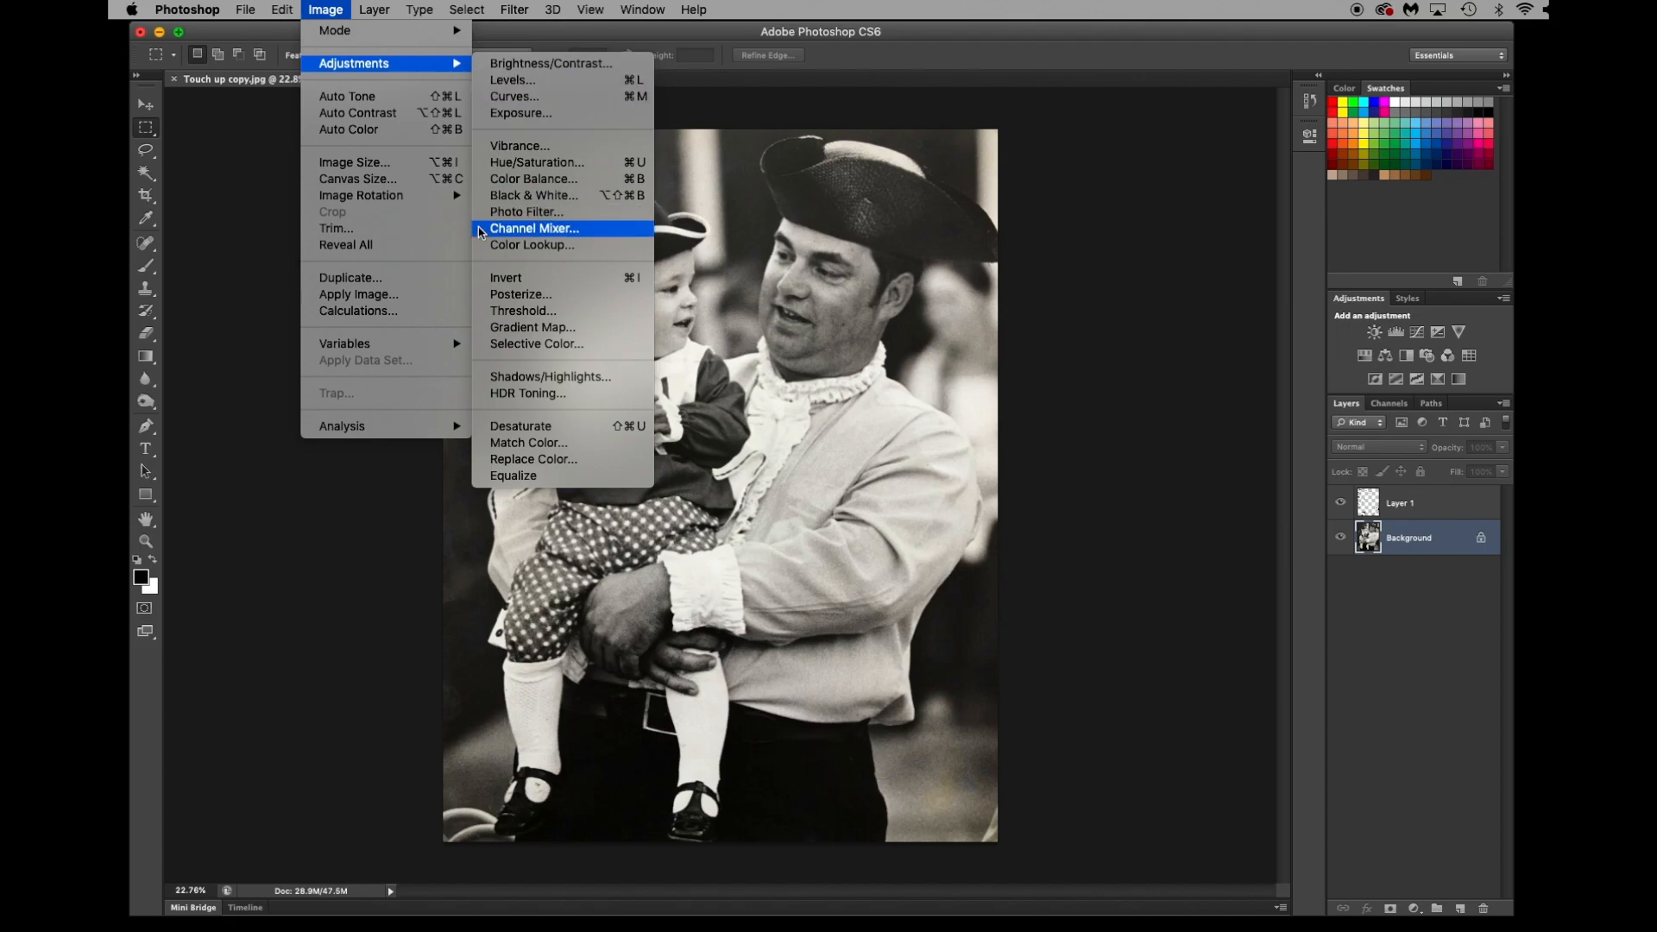
click(508, 197)
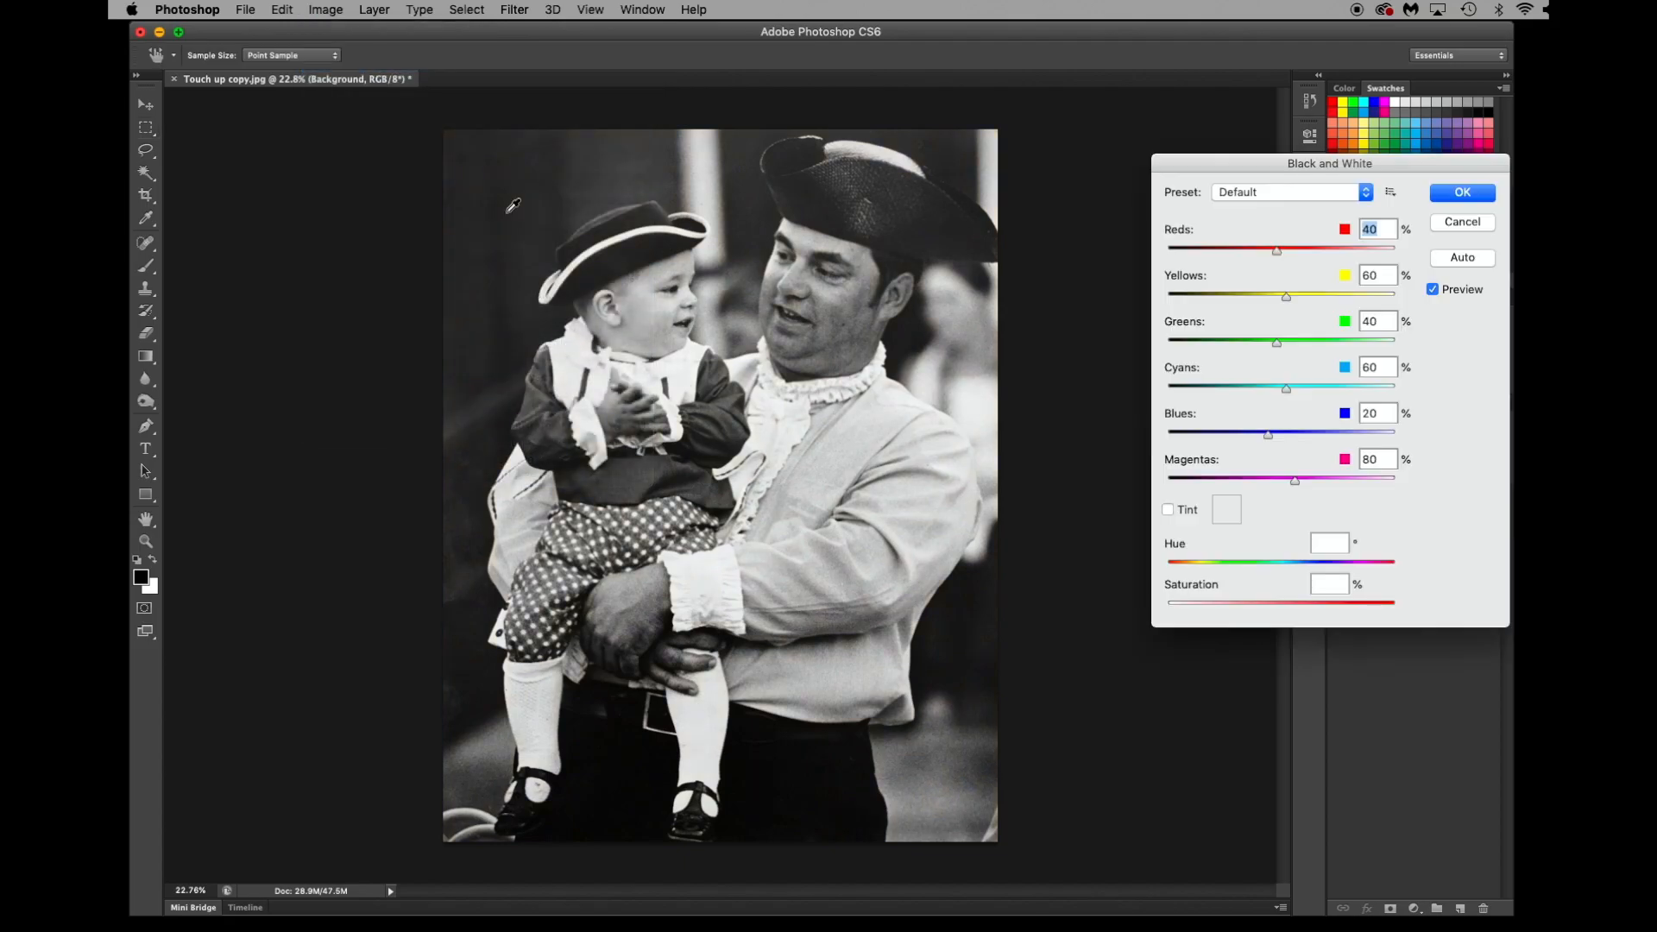
click(1450, 197)
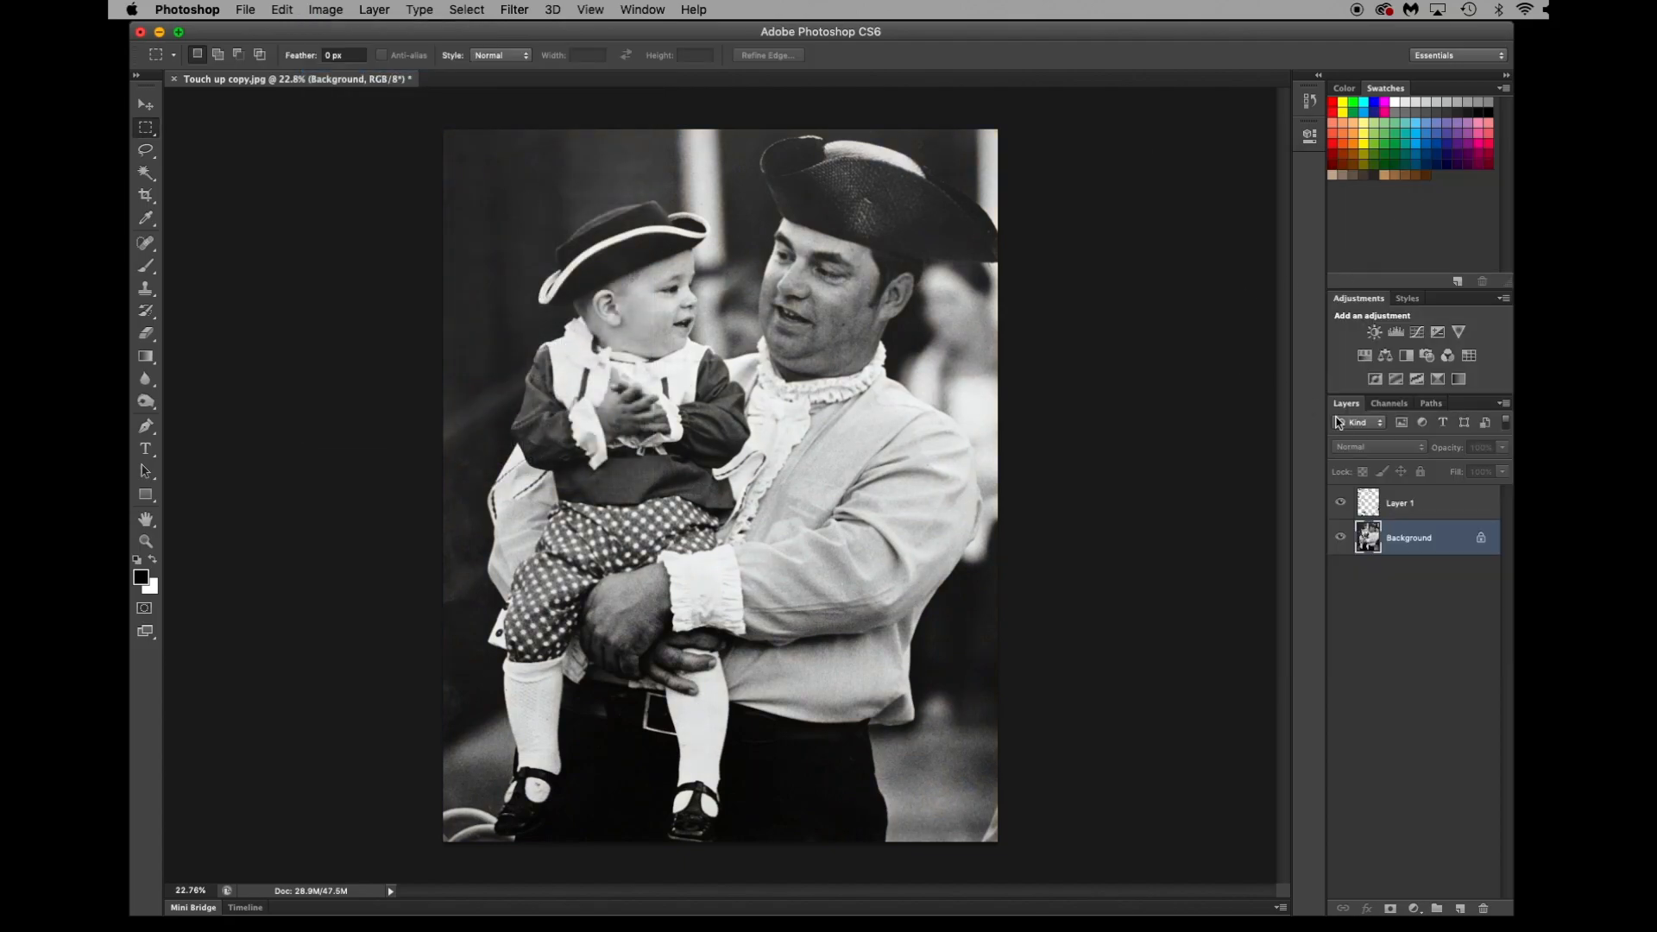
Merge Layer 1 and the Background into a single layer.
shift+click(1428, 504)
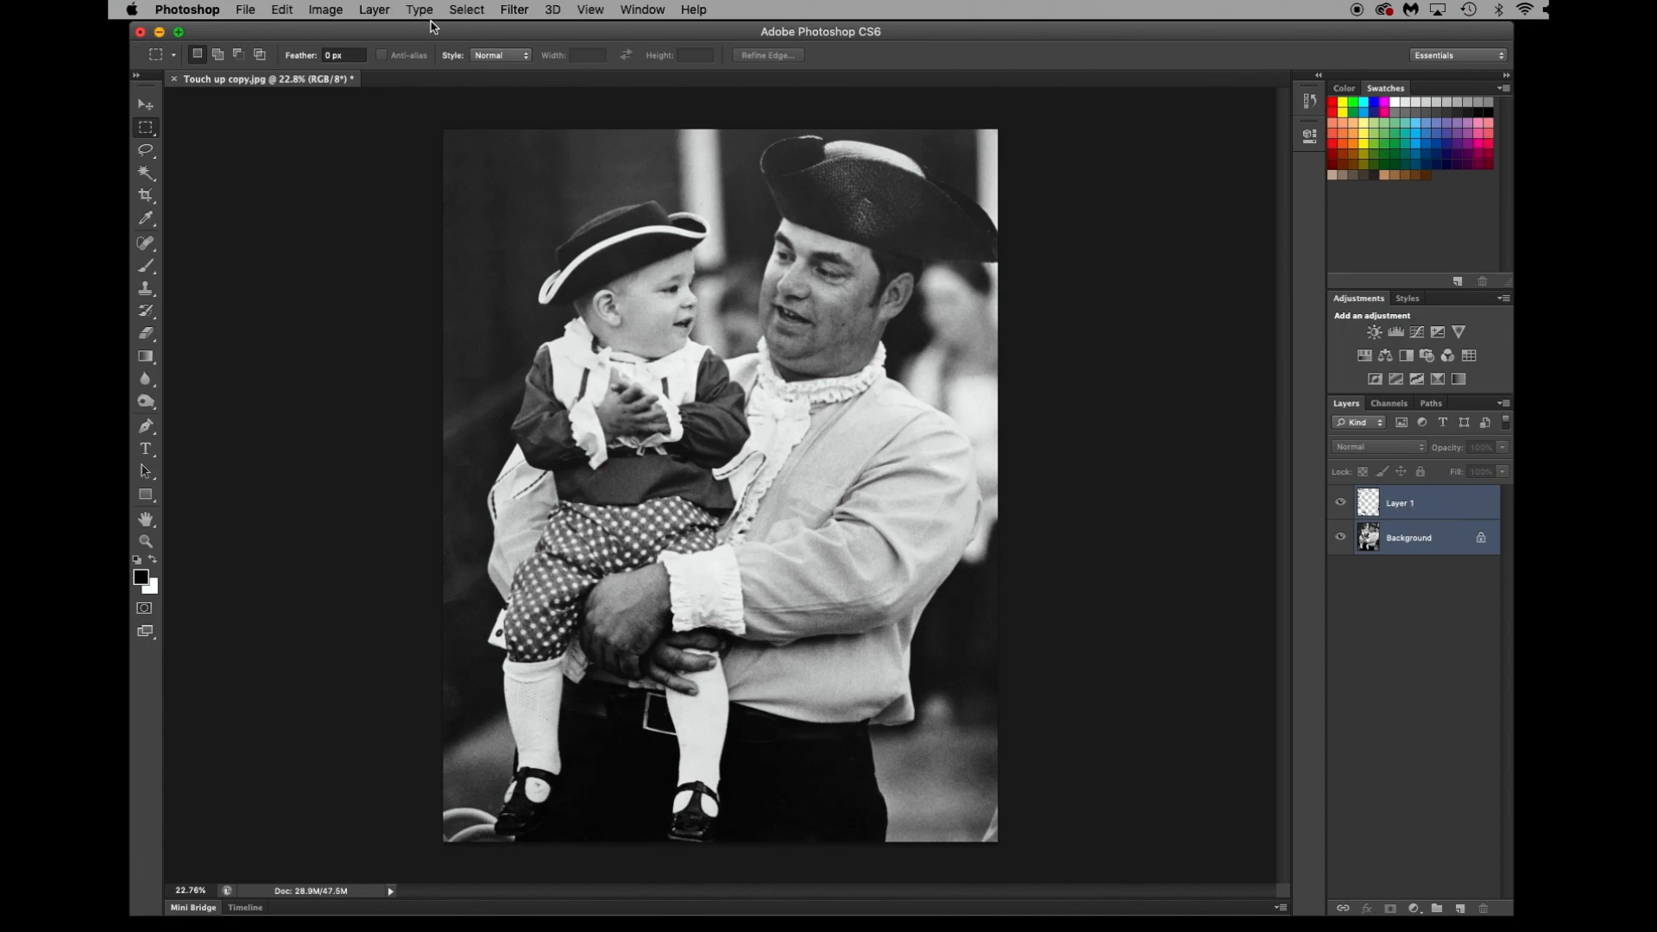
click(378, 12)
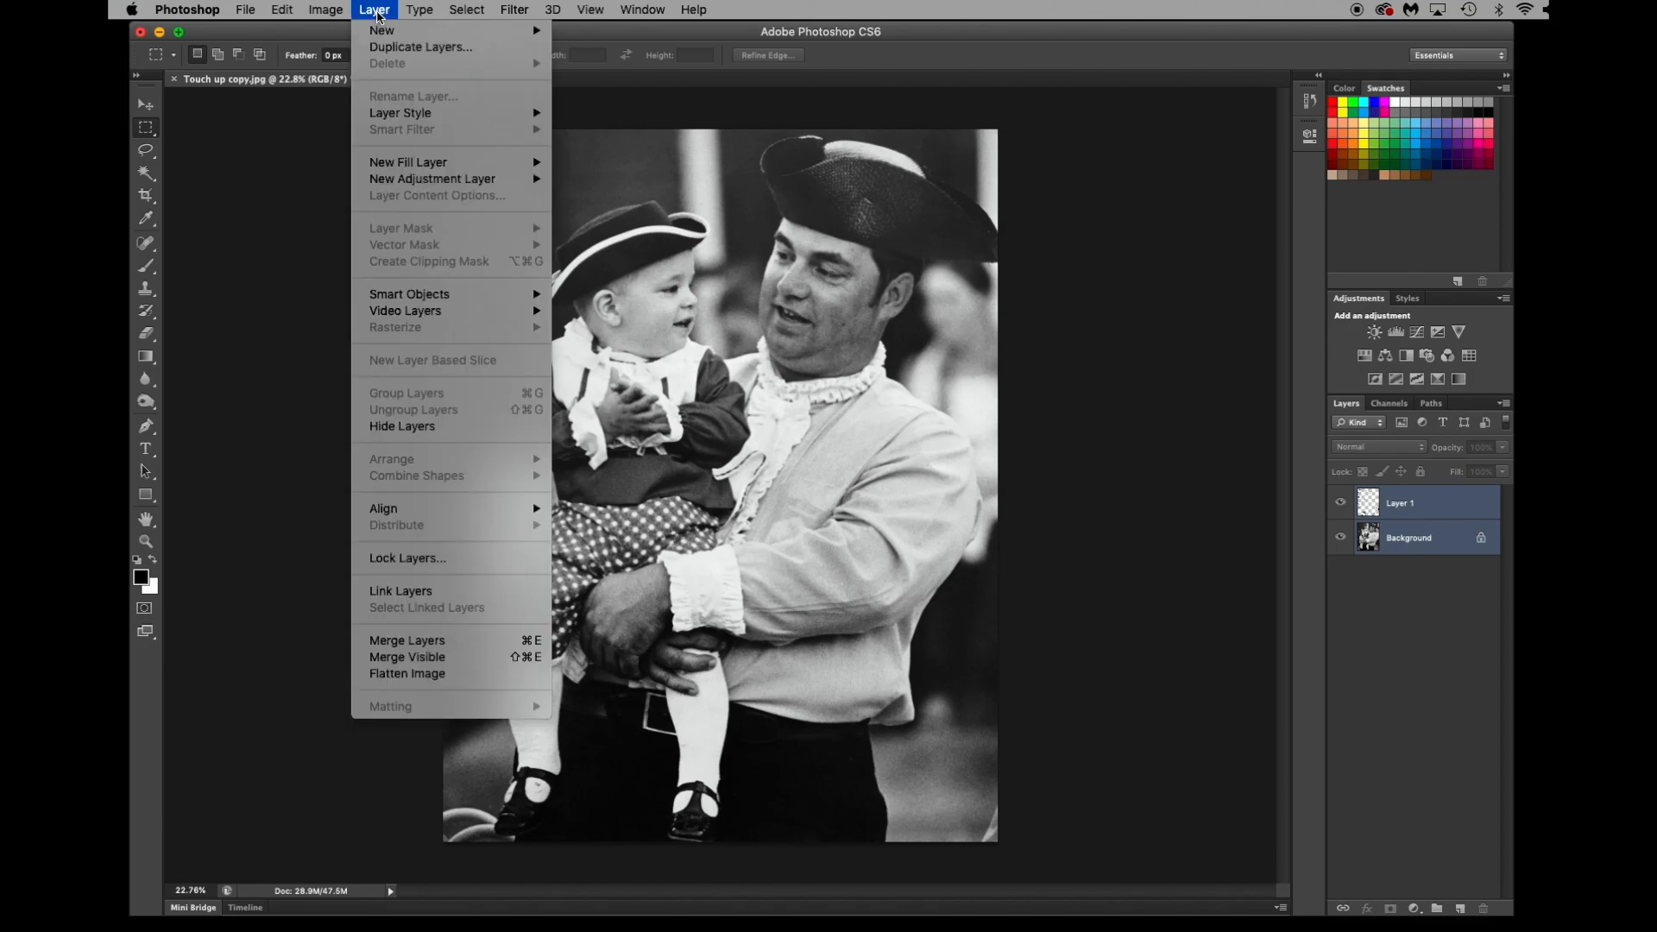
click(400, 644)
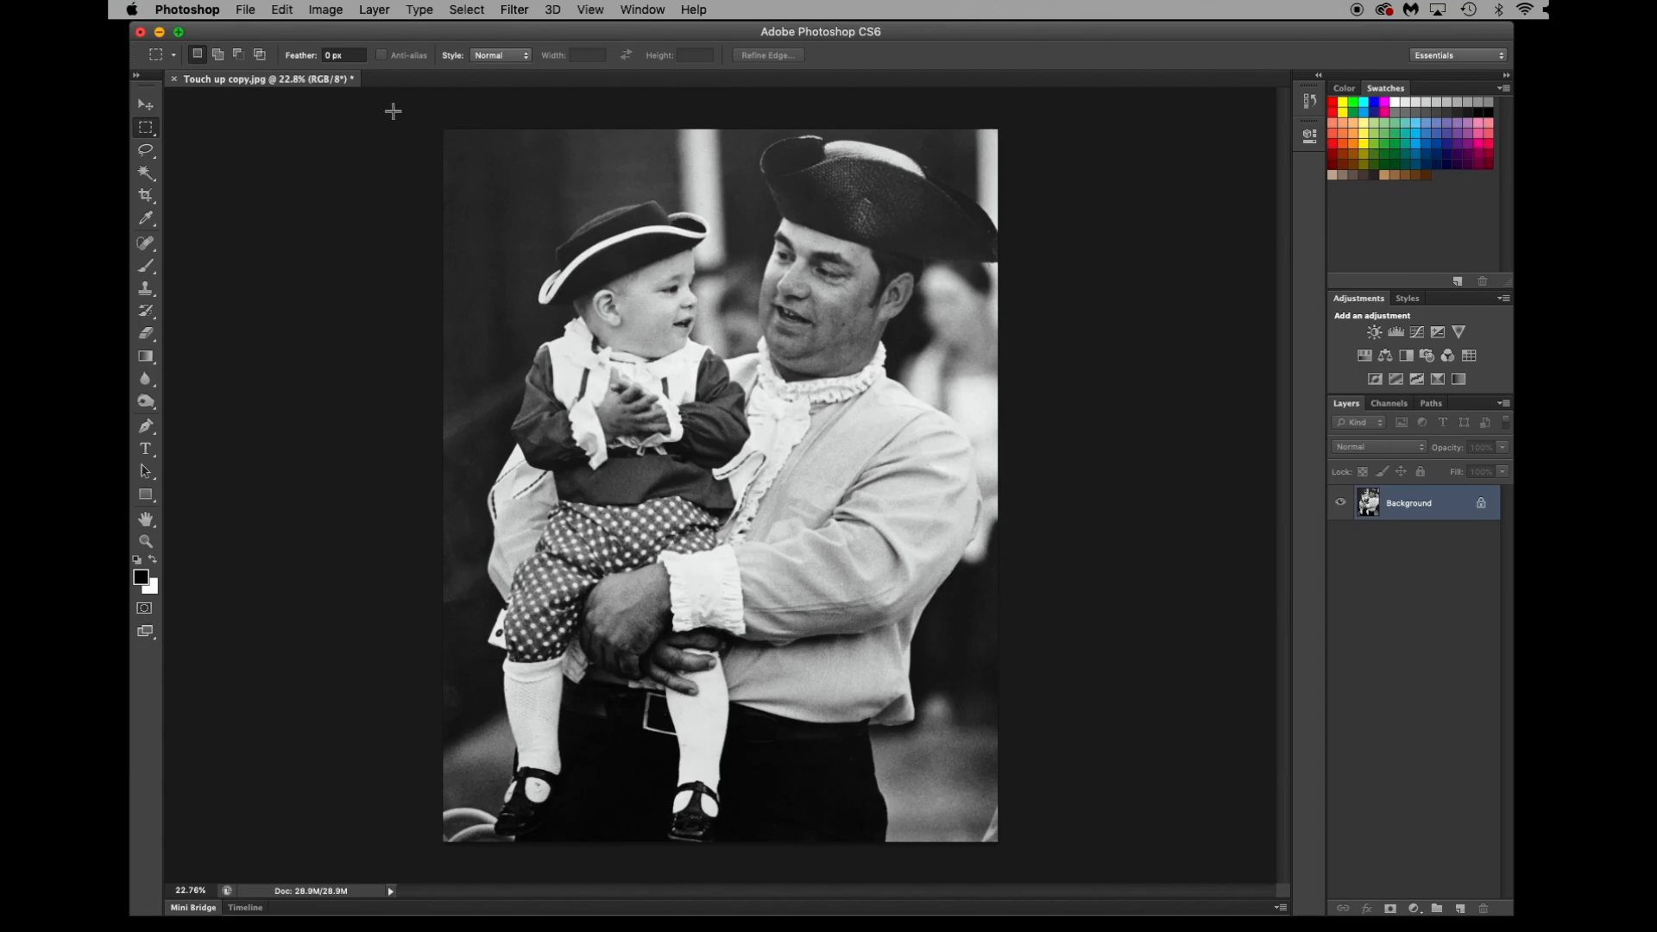
Apply a Brightness/Contrast adjustment to the merged photo with brightness 33 and contrast 23.
click(325, 17)
mouse_move(338, 71)
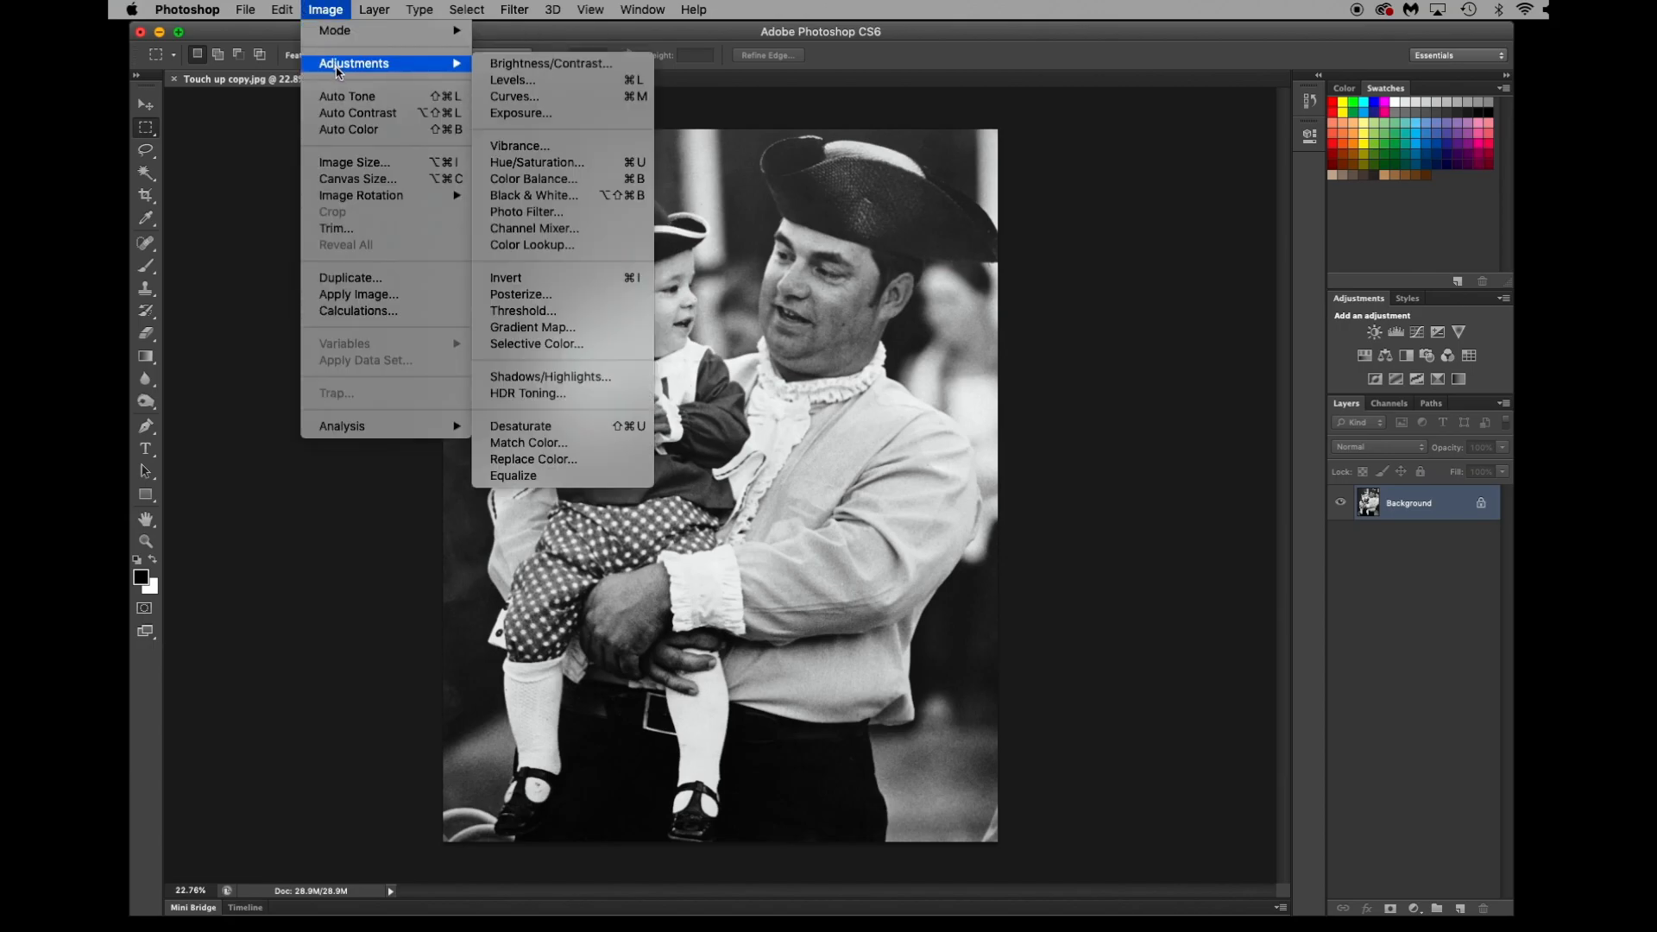
click(512, 65)
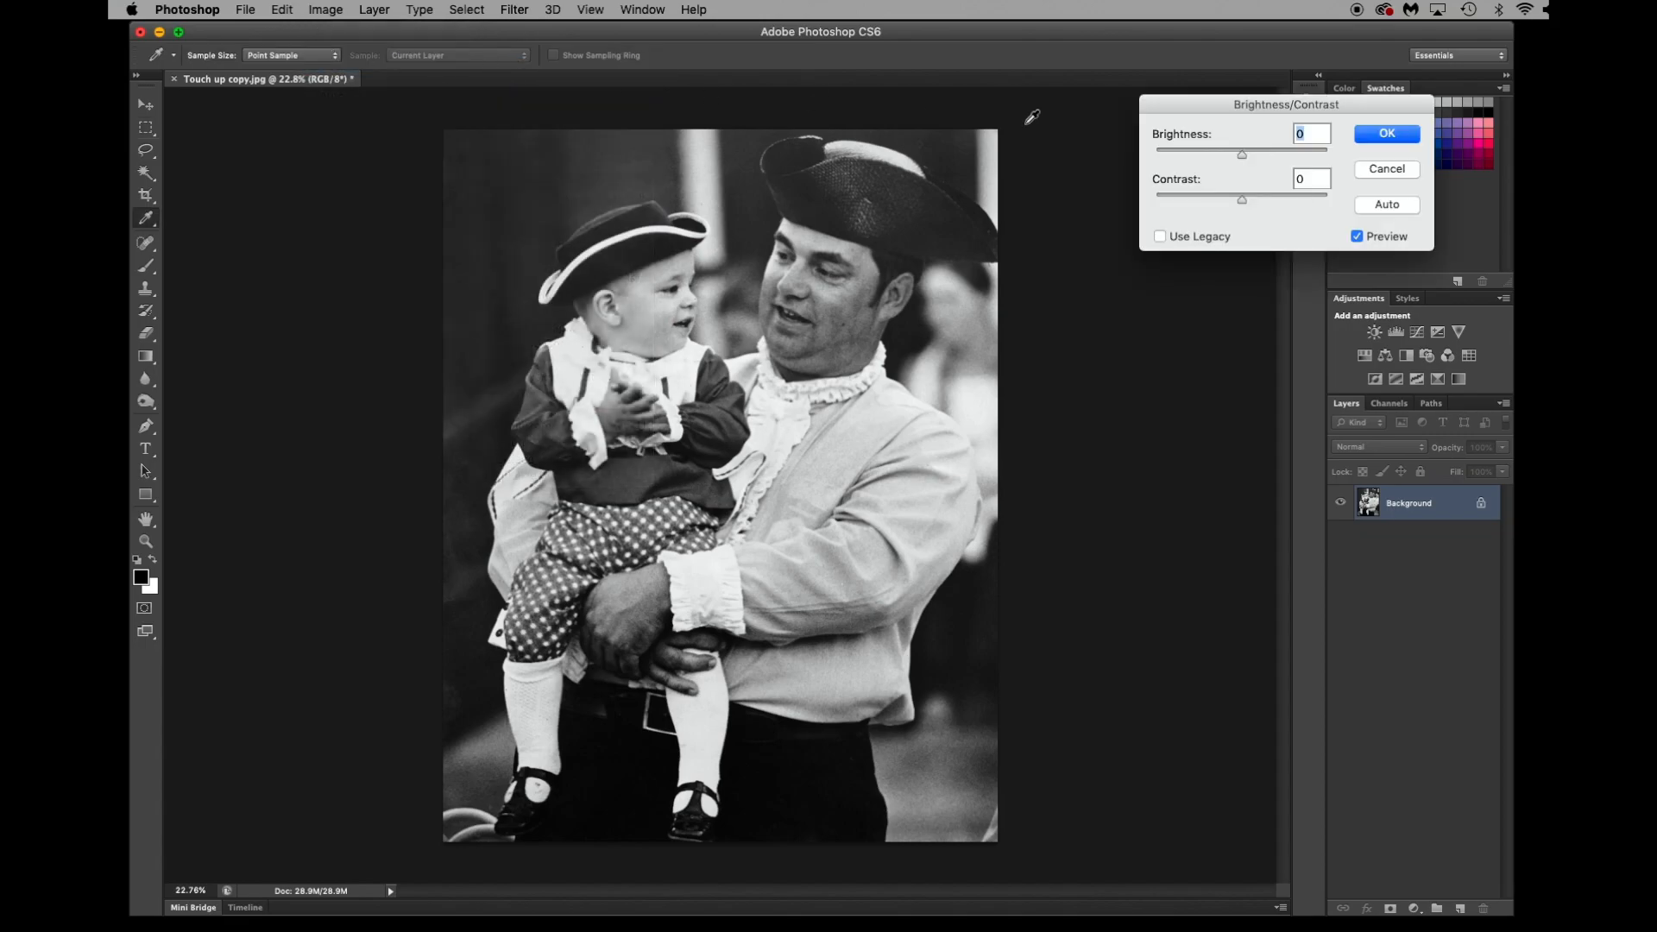
mouse_move(1246, 161)
mouse_down()
mouse_move(1247, 207)
mouse_move(1261, 207)
mouse_move(1261, 159)
mouse_up()
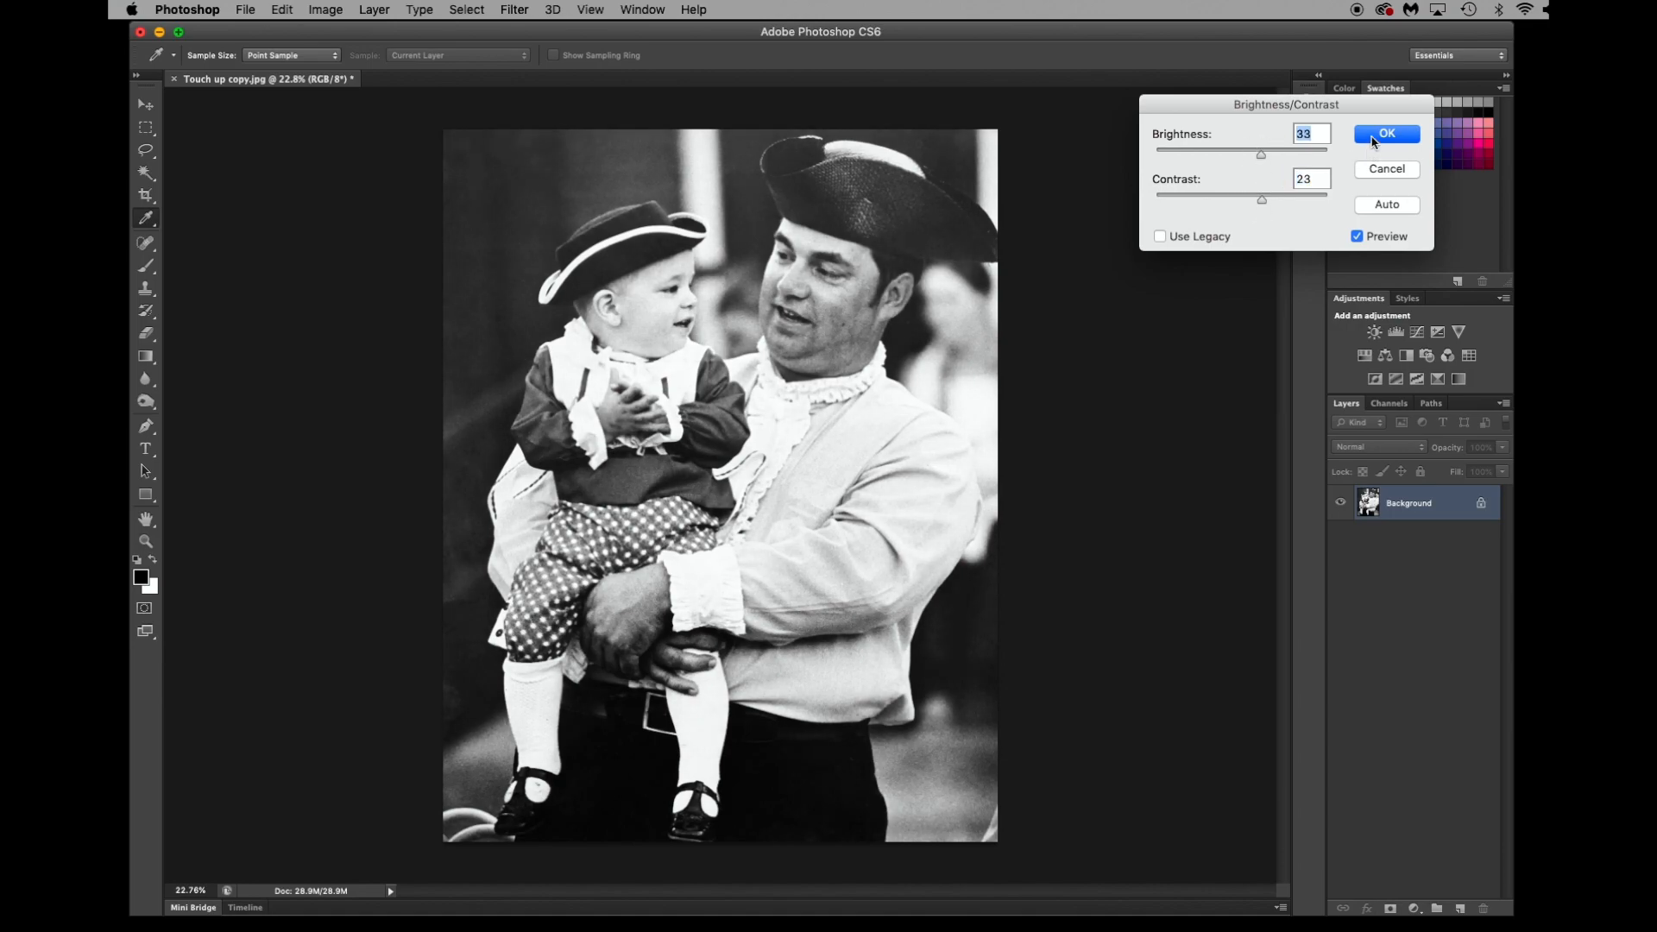
click(1374, 141)
key(m)
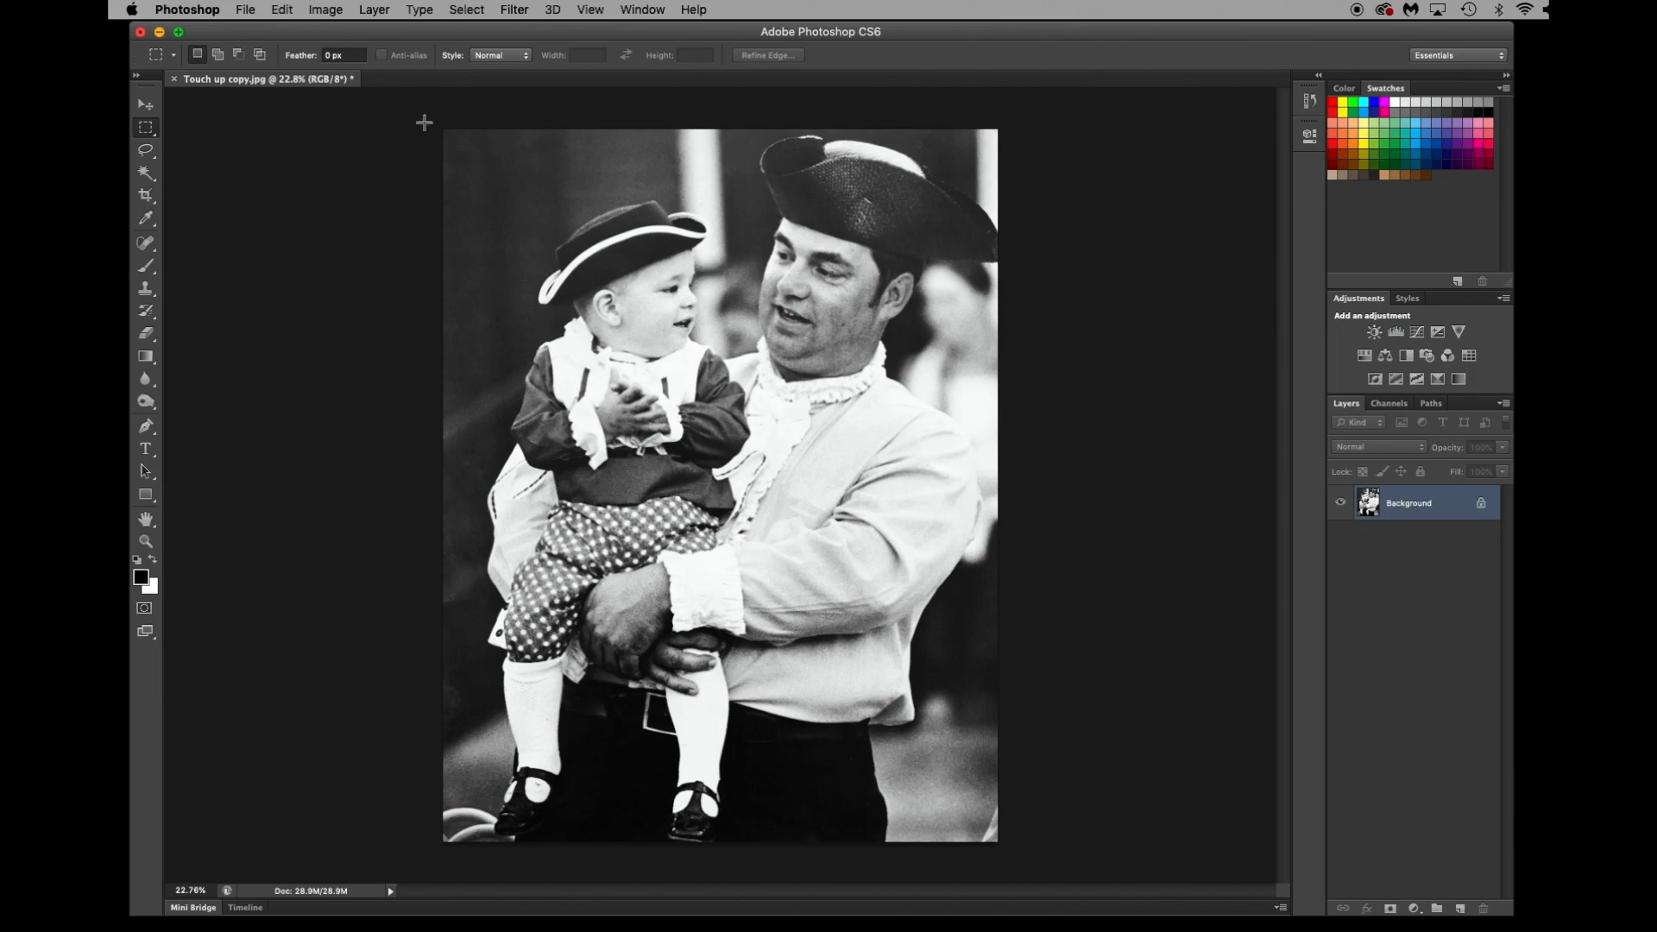
drag(319, 32, 373, 33)
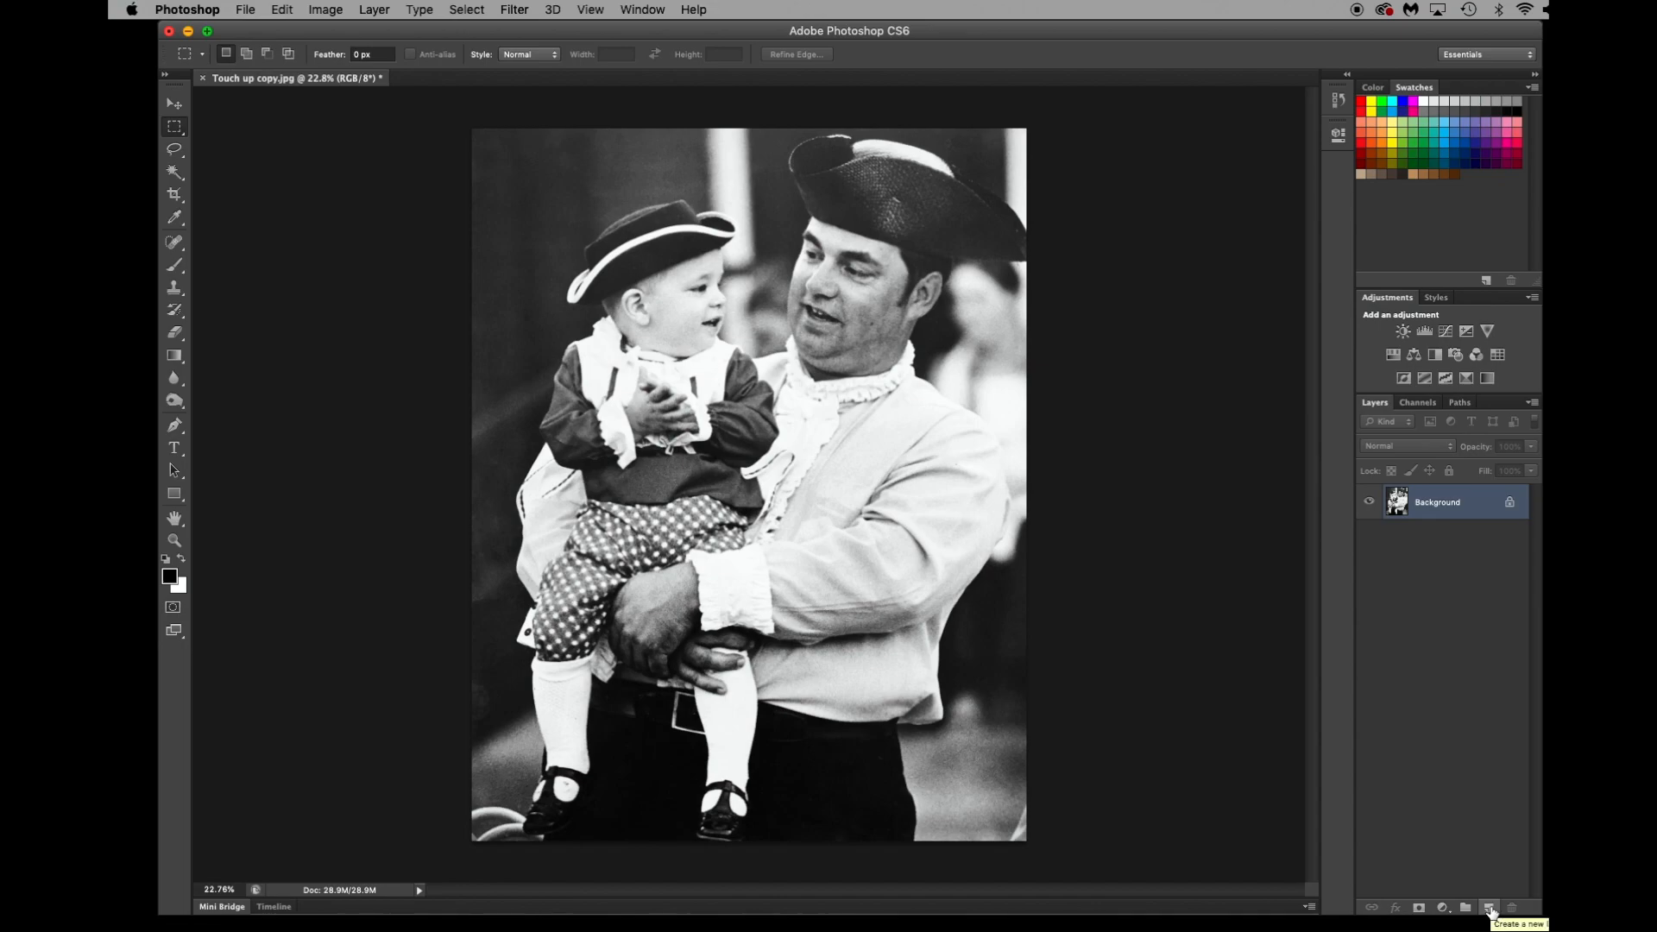
Create a new layer and paint light orange over the man's cheek and jaw with a 121 px hard round brush.
click(1490, 908)
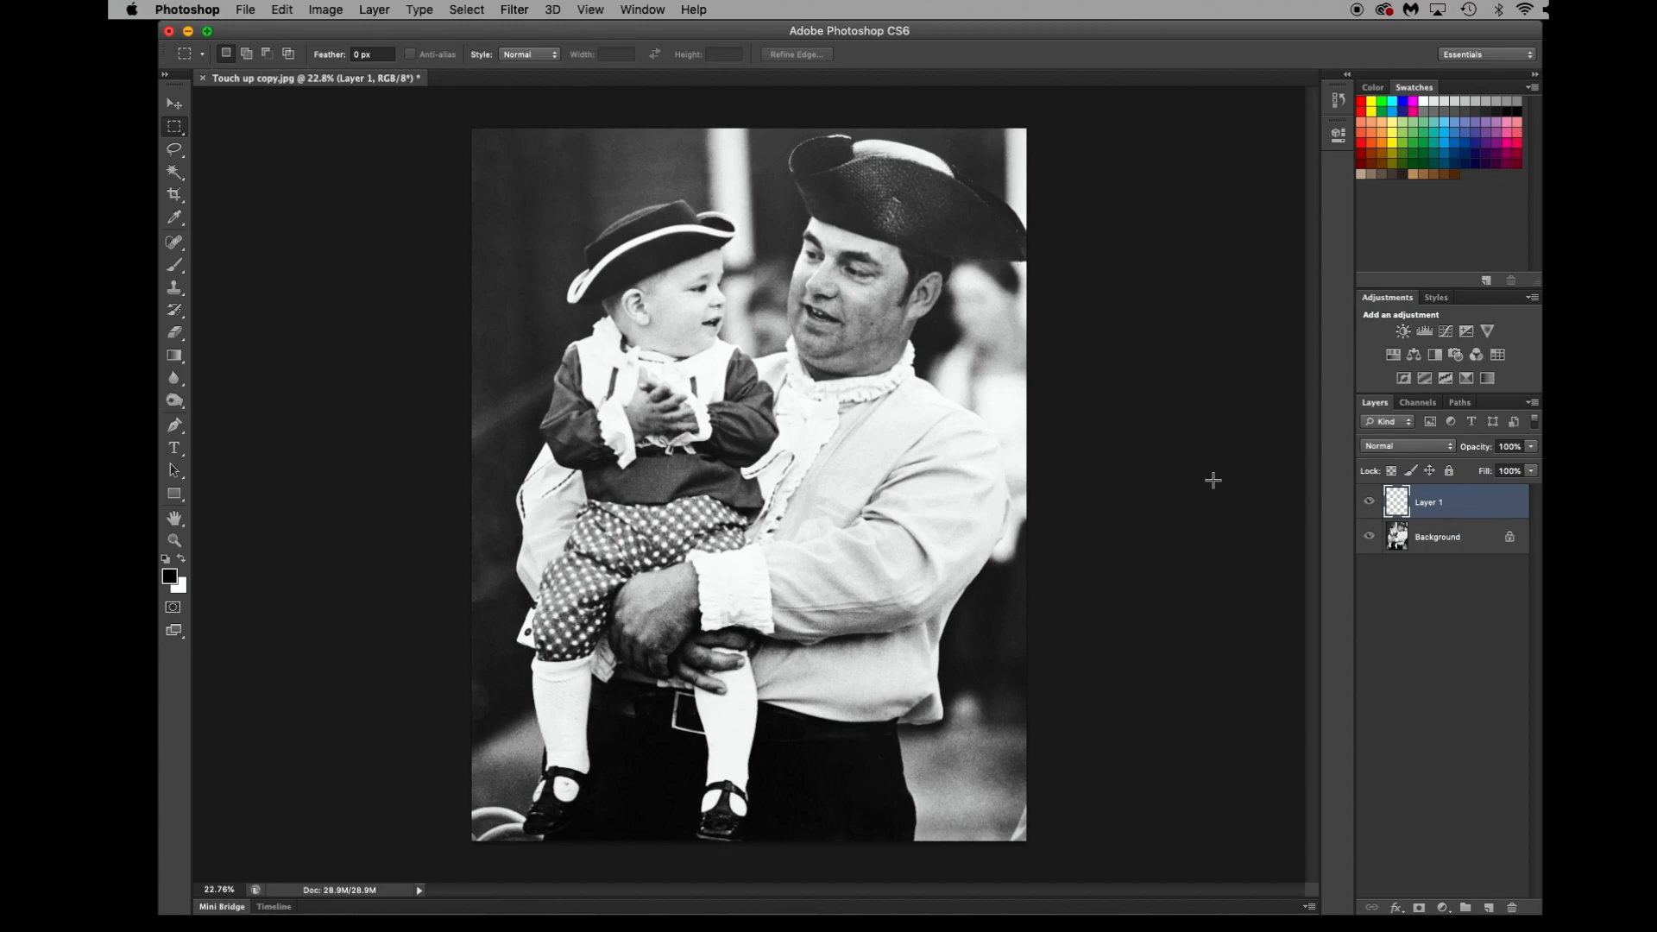
click(1384, 120)
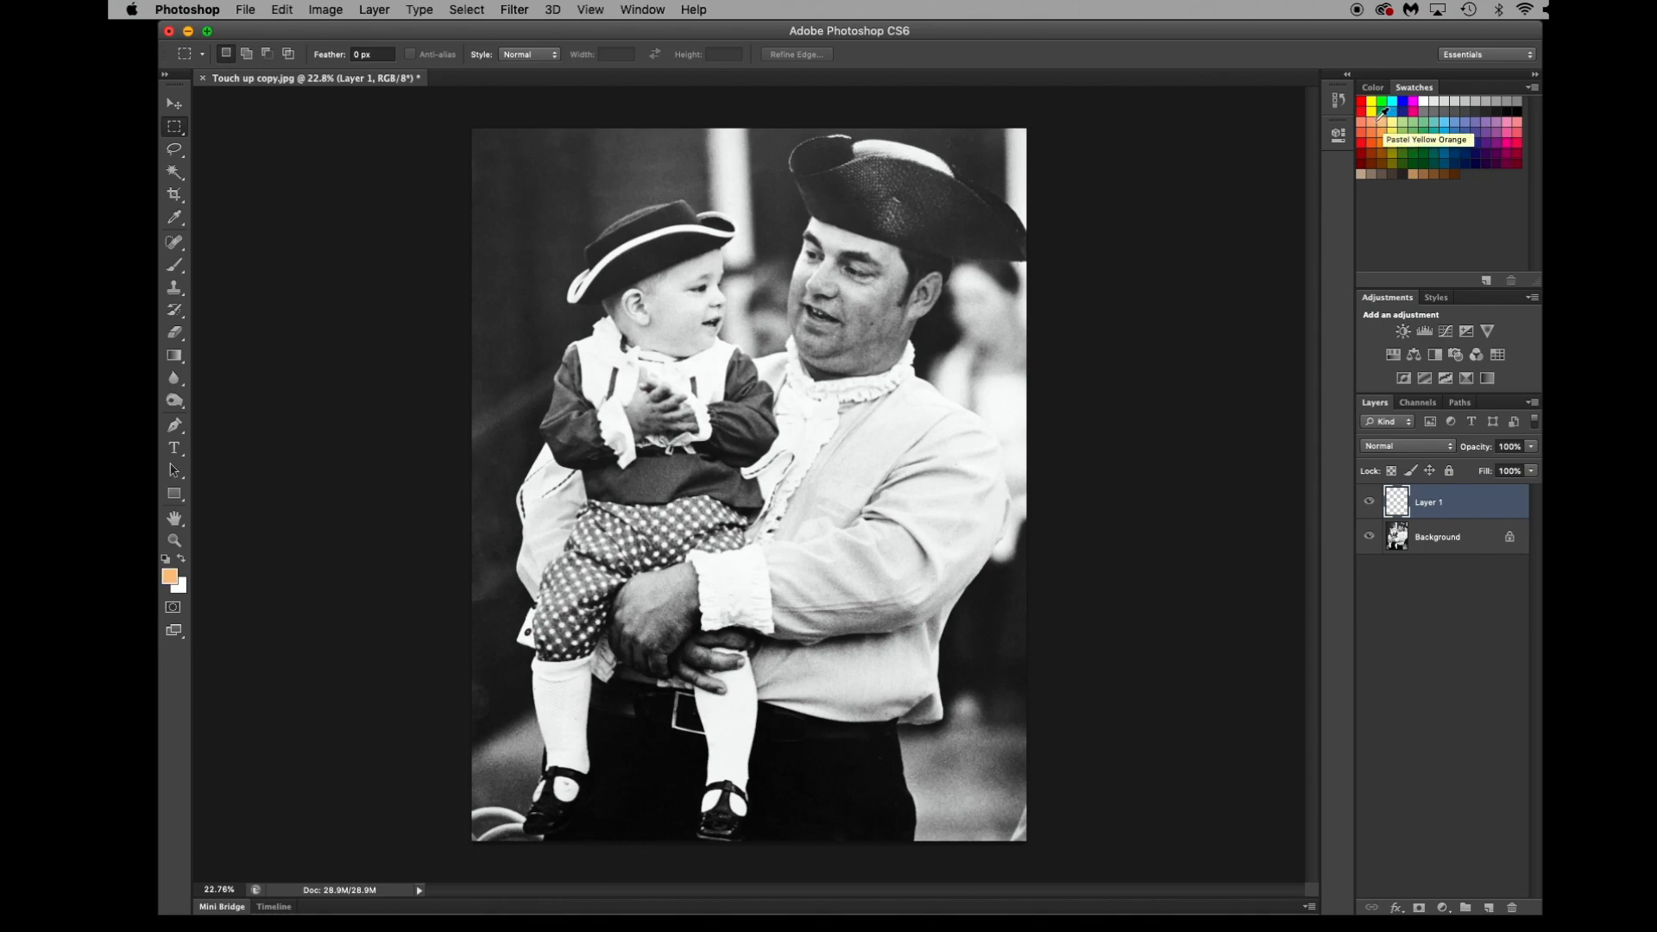
click(1375, 121)
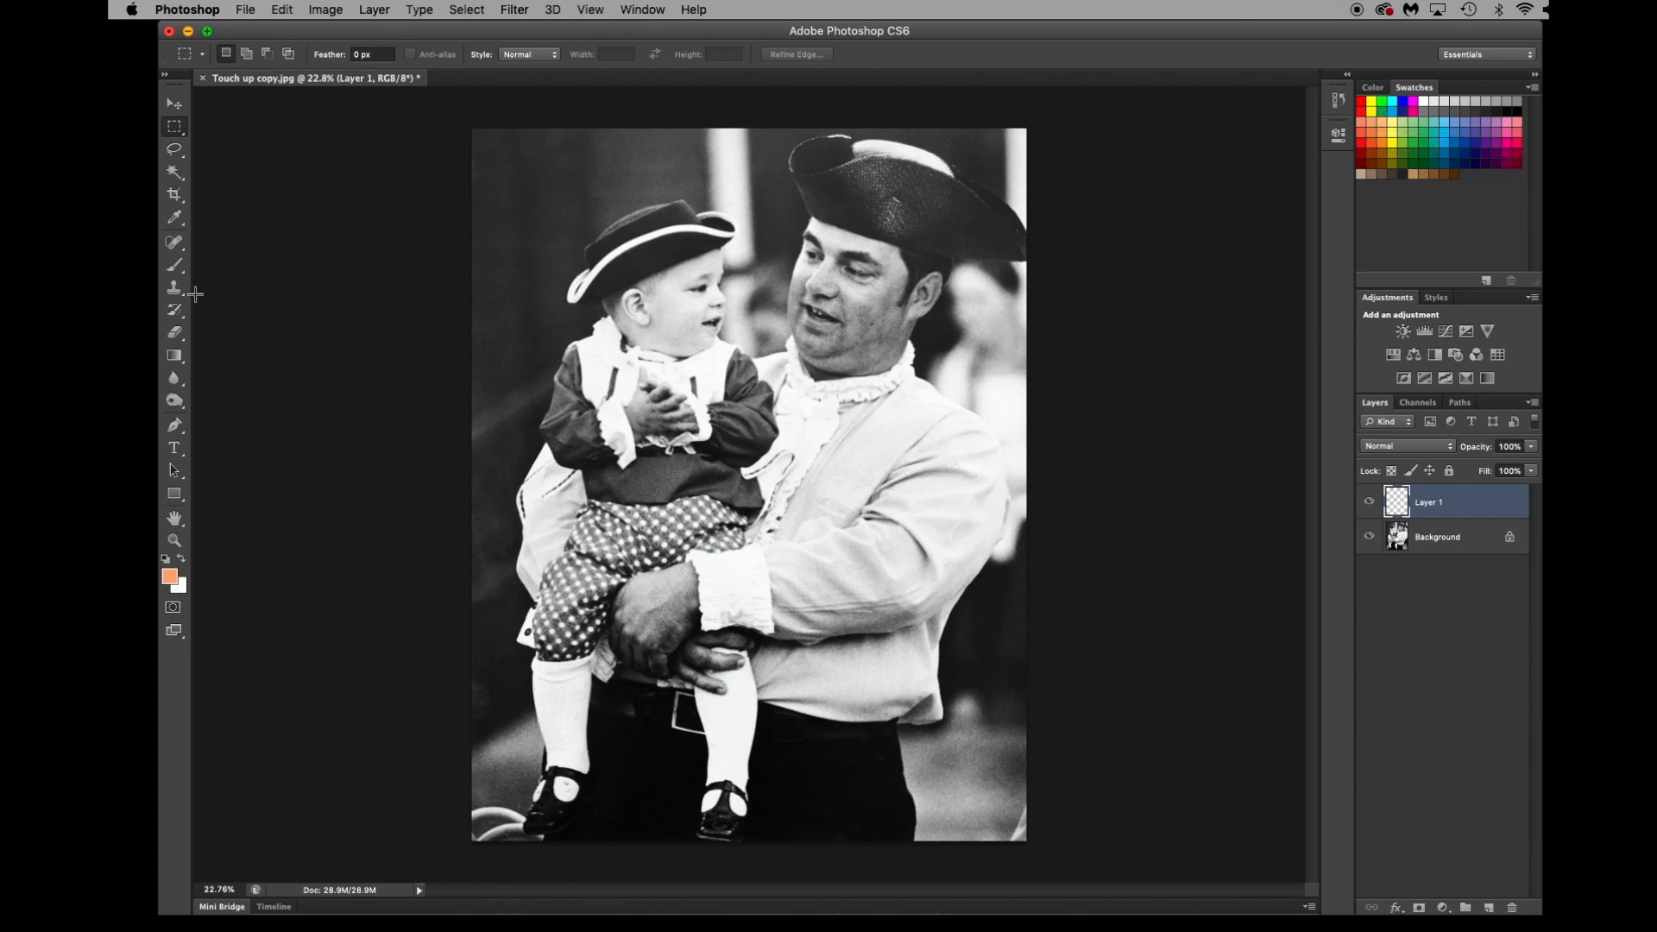
click(175, 269)
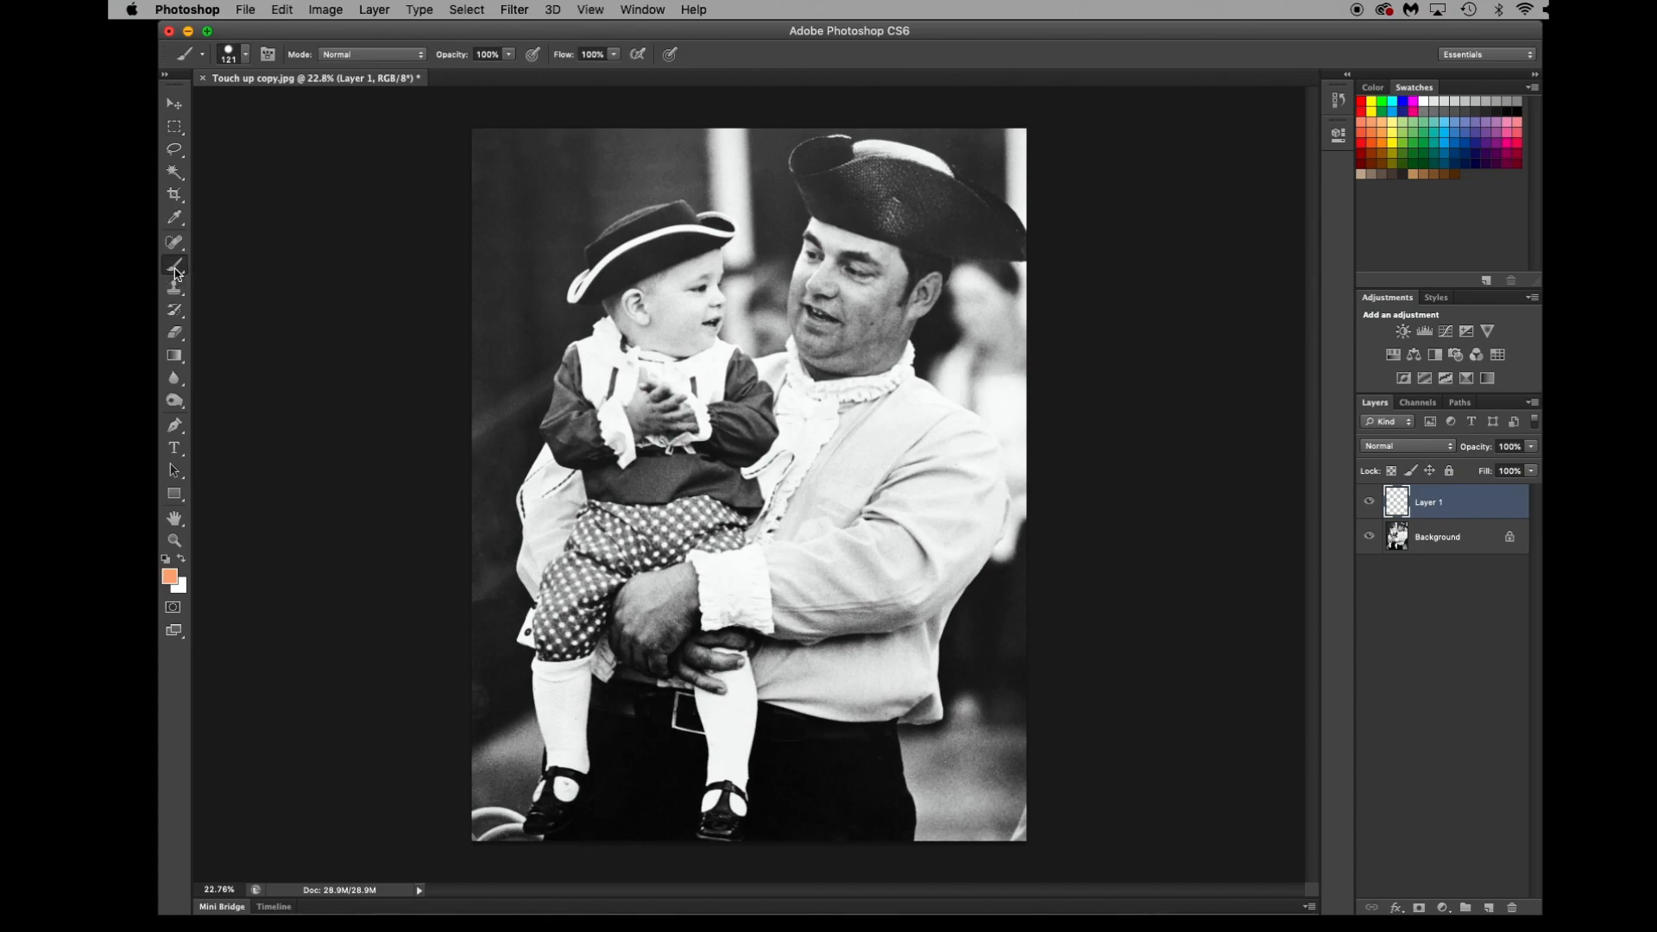
mouse_move(875, 324)
mouse_down()
mouse_move(878, 281)
mouse_move(870, 301)
mouse_move(849, 288)
mouse_move(867, 291)
mouse_move(866, 343)
mouse_move(876, 325)
mouse_move(890, 345)
mouse_move(855, 358)
mouse_move(901, 323)
mouse_move(854, 339)
mouse_up()
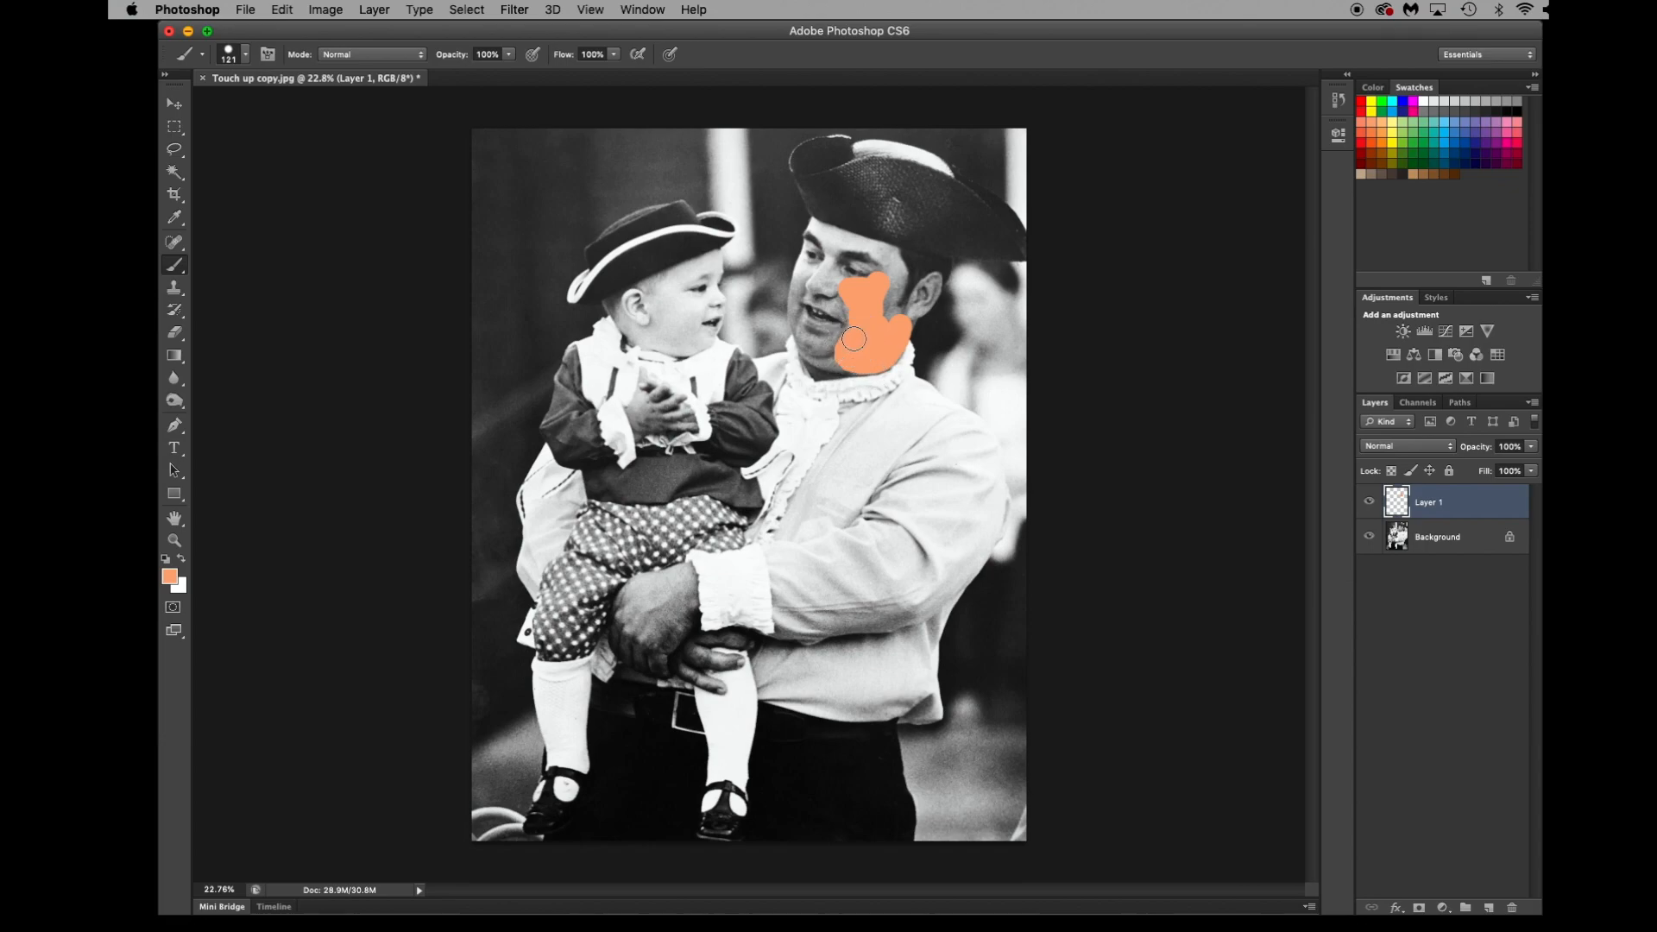
Set Layer 1's blend mode to Overlay and paint the skin colour over most of the man's face.
click(1423, 447)
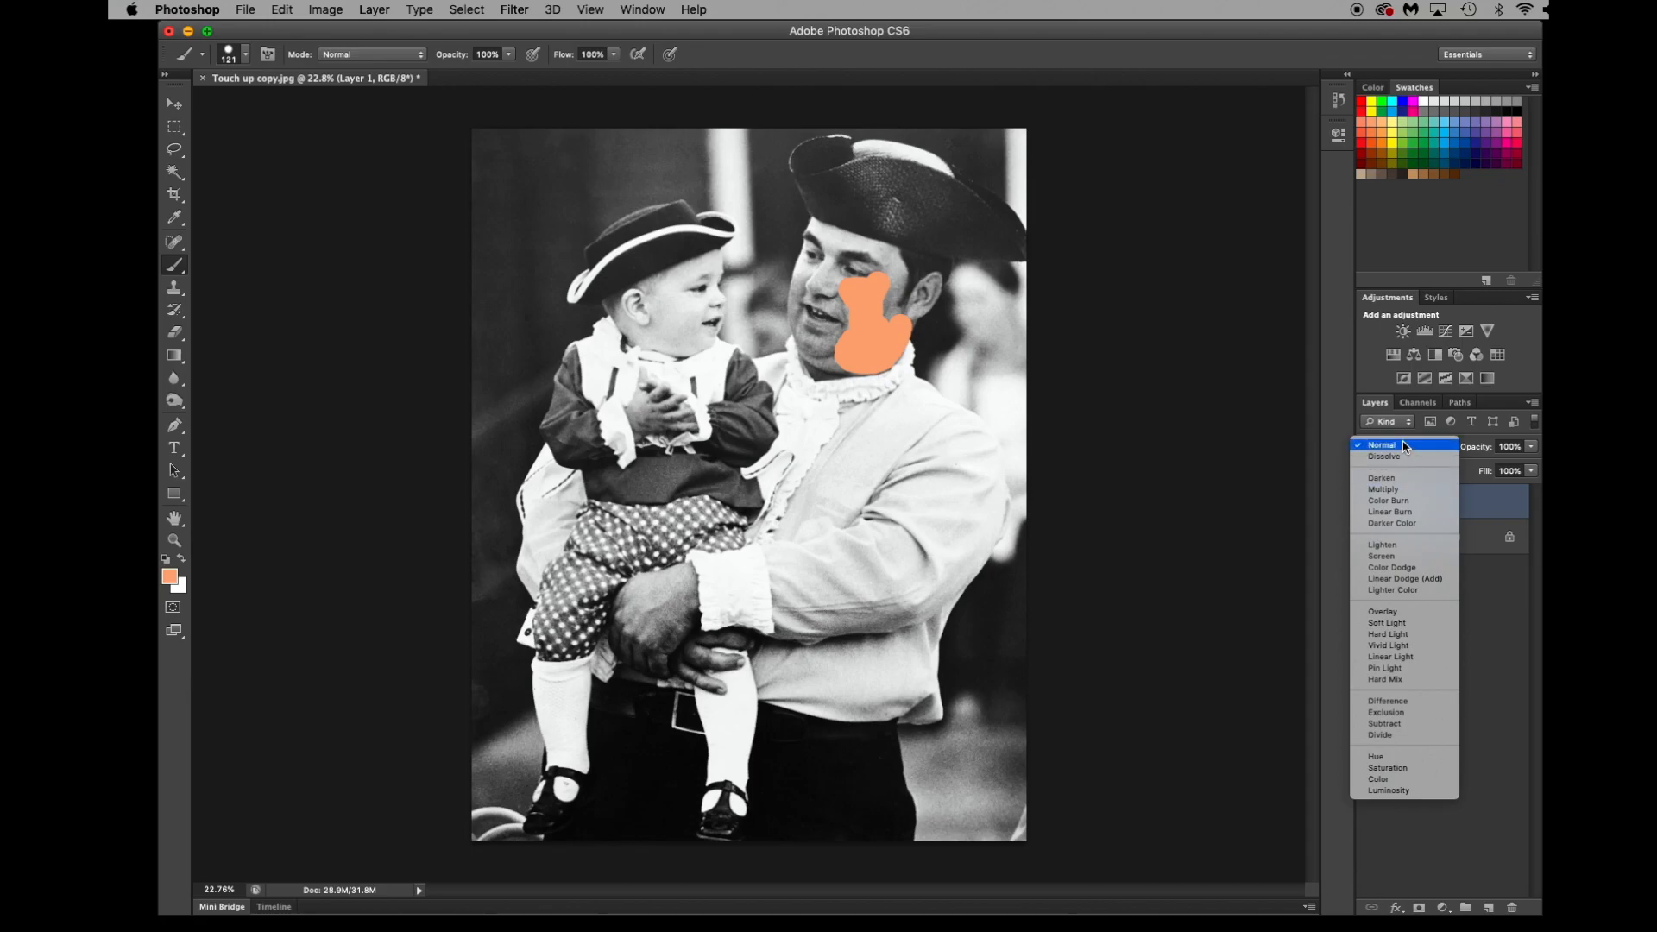
click(1382, 613)
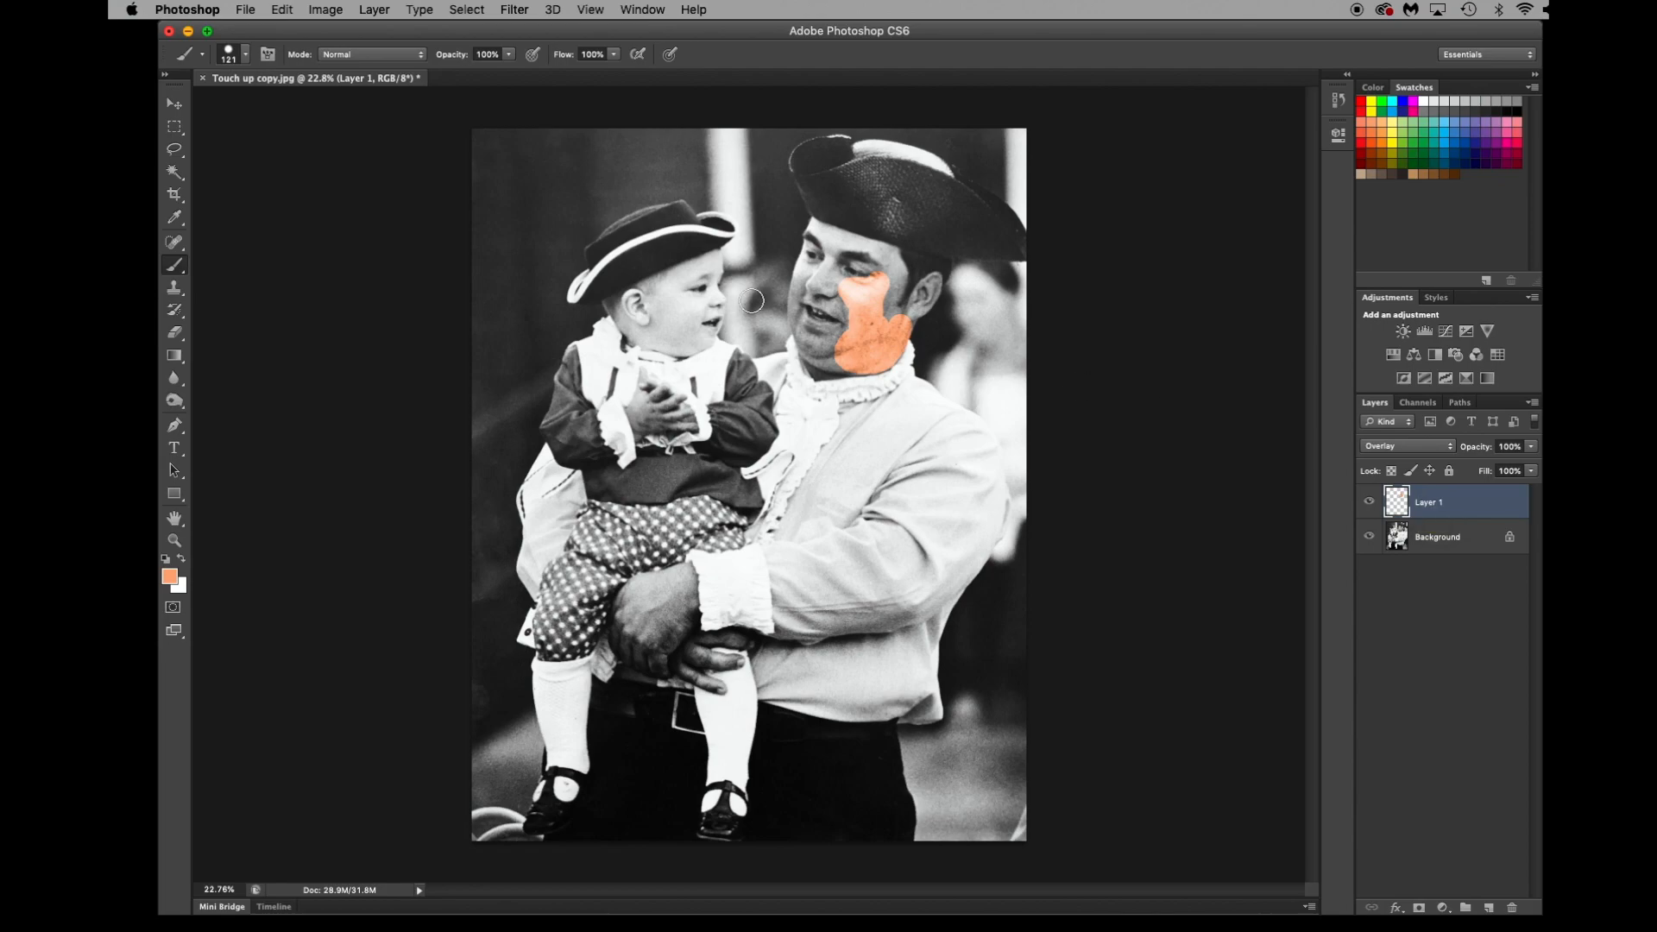
mouse_move(848, 338)
mouse_down()
mouse_move(824, 356)
mouse_move(873, 364)
mouse_move(826, 367)
mouse_move(794, 327)
mouse_move(876, 307)
mouse_move(891, 266)
mouse_move(835, 246)
mouse_move(819, 285)
mouse_move(889, 275)
mouse_move(859, 250)
mouse_move(897, 325)
mouse_up()
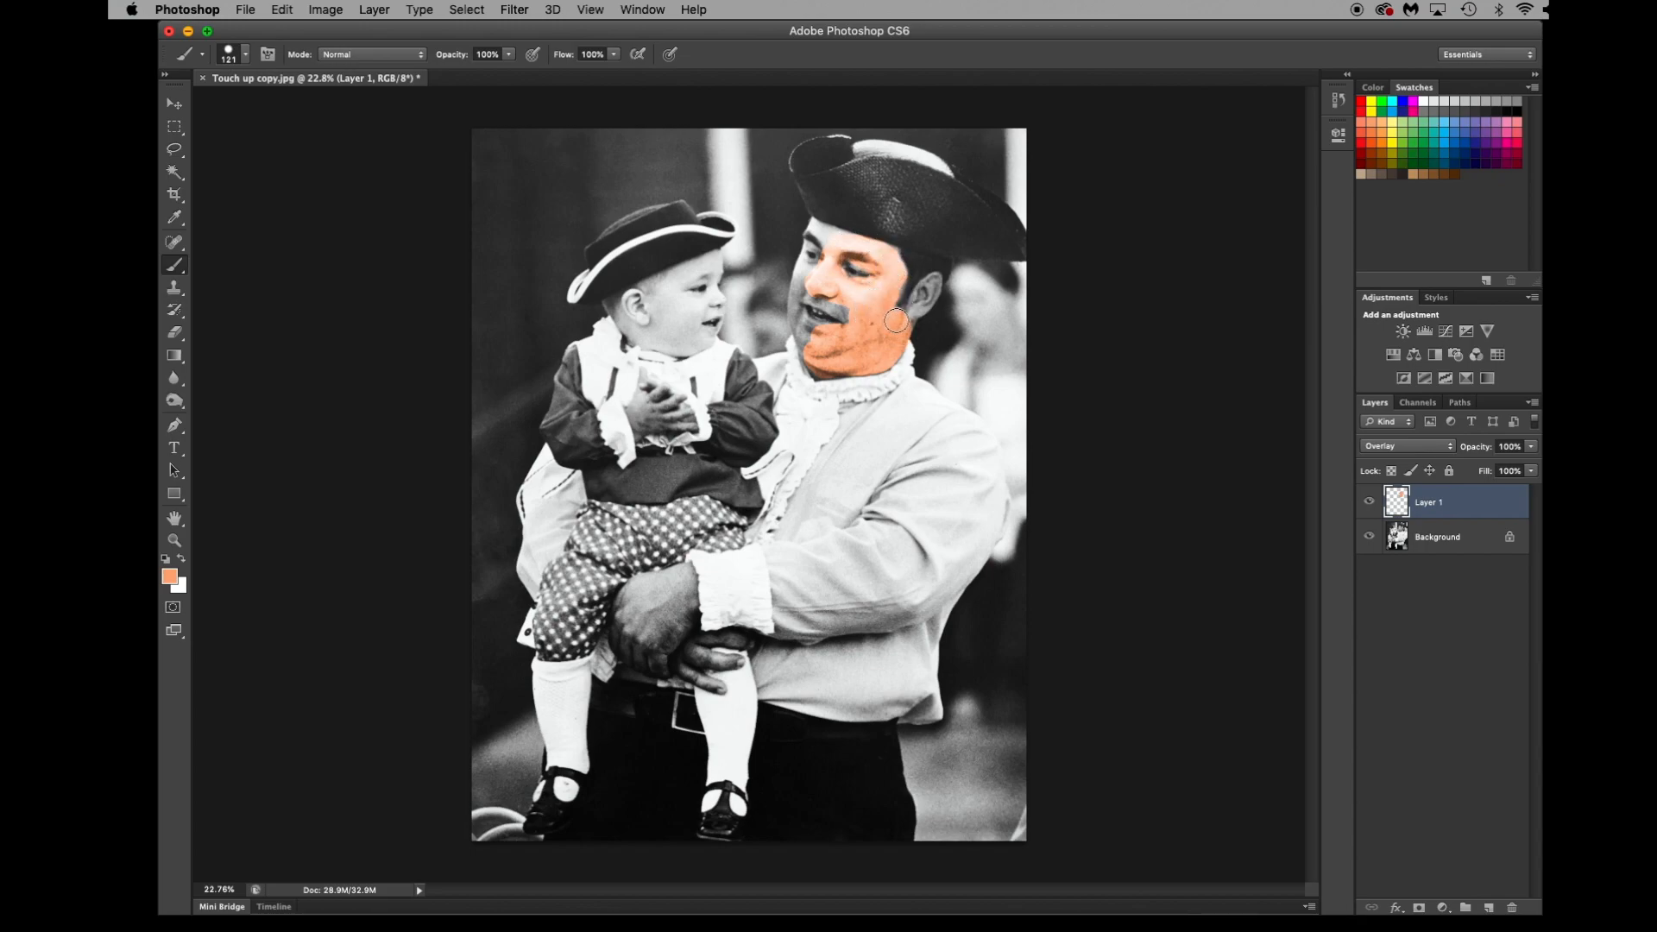
mouse_move(849, 308)
mouse_down()
mouse_move(831, 309)
mouse_move(813, 361)
mouse_up()
Paint the skin colour on the back of the man's upper hand, reducing the brush to 34 px for its edges.
mouse_move(674, 622)
mouse_down()
mouse_move(644, 603)
mouse_move(659, 592)
mouse_move(639, 605)
mouse_move(671, 601)
mouse_move(649, 641)
mouse_move(669, 619)
mouse_move(680, 645)
mouse_move(659, 648)
mouse_move(639, 604)
mouse_move(634, 643)
mouse_move(648, 587)
mouse_move(664, 589)
mouse_up()
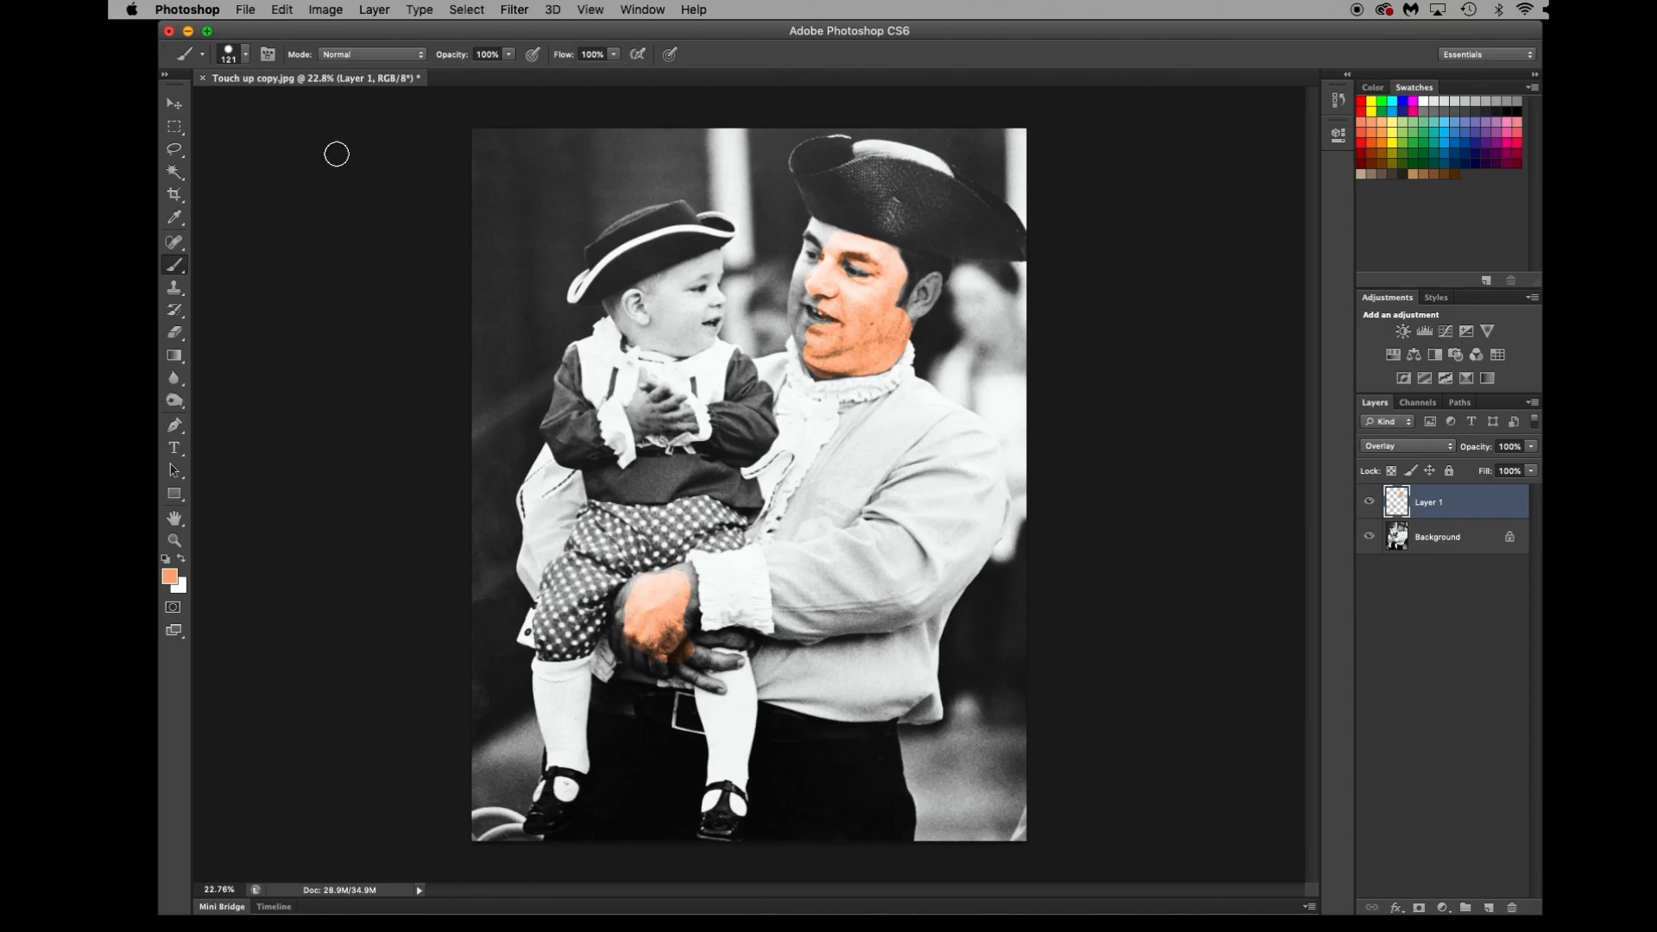
click(246, 54)
drag(276, 110, 212, 107)
click(687, 578)
mouse_move(630, 584)
mouse_down()
mouse_move(619, 628)
mouse_move(649, 646)
mouse_up()
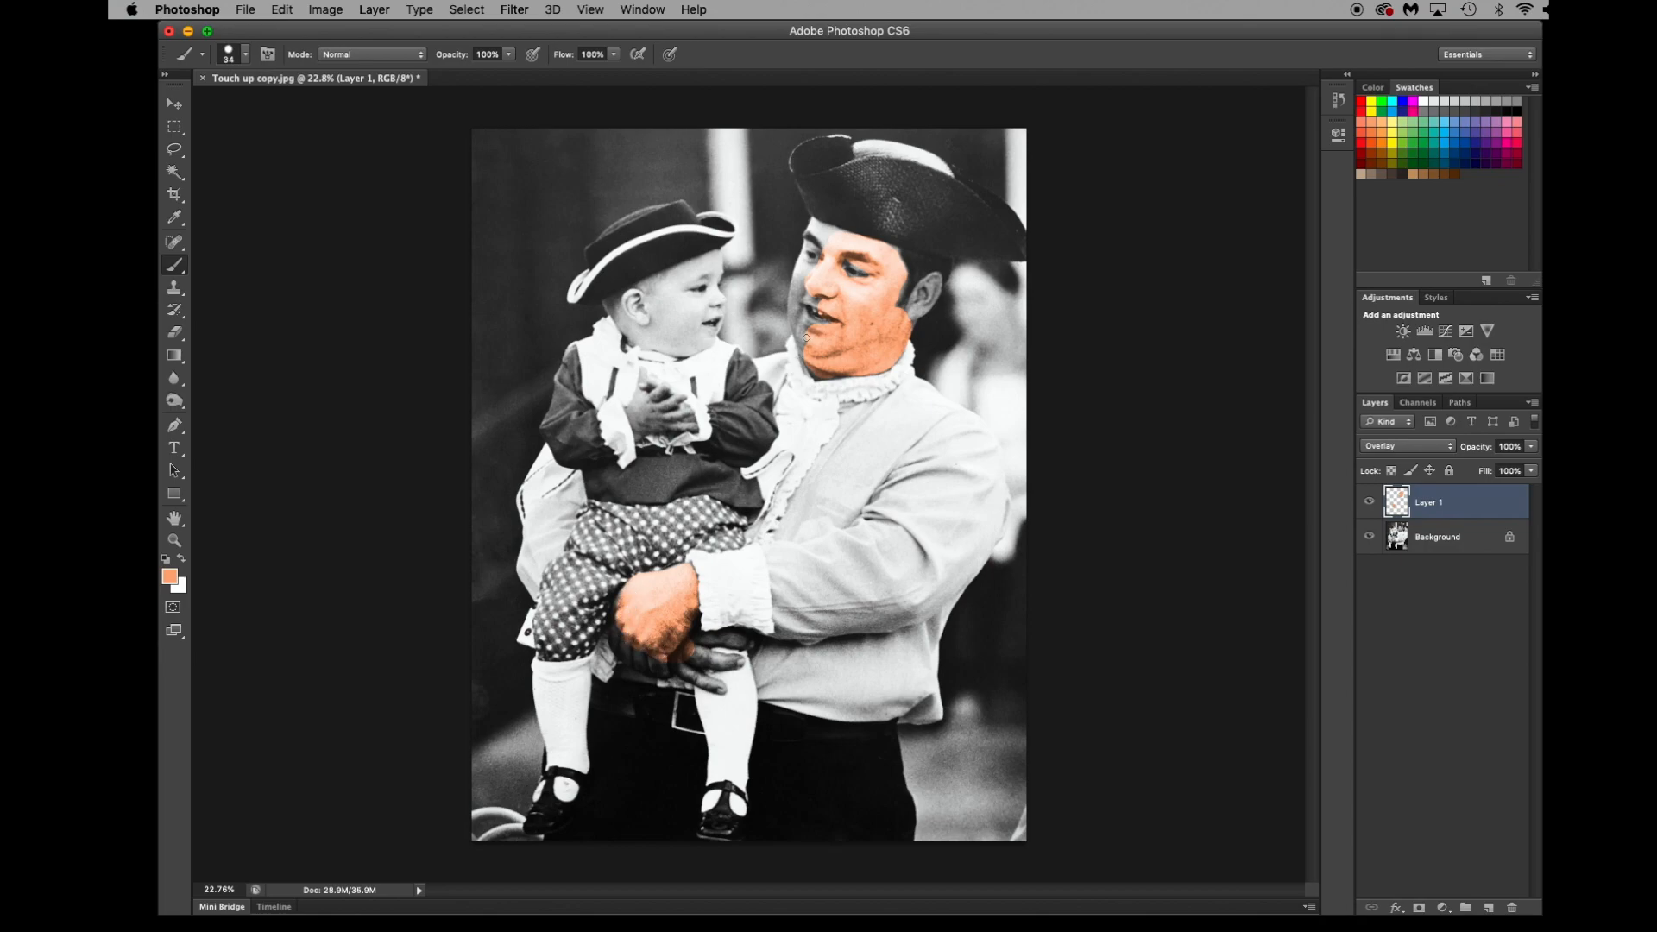
Paint the skin colour along the remaining edges of the man's face, around his mouth and on his ear.
drag(803, 316, 808, 353)
drag(796, 331, 795, 302)
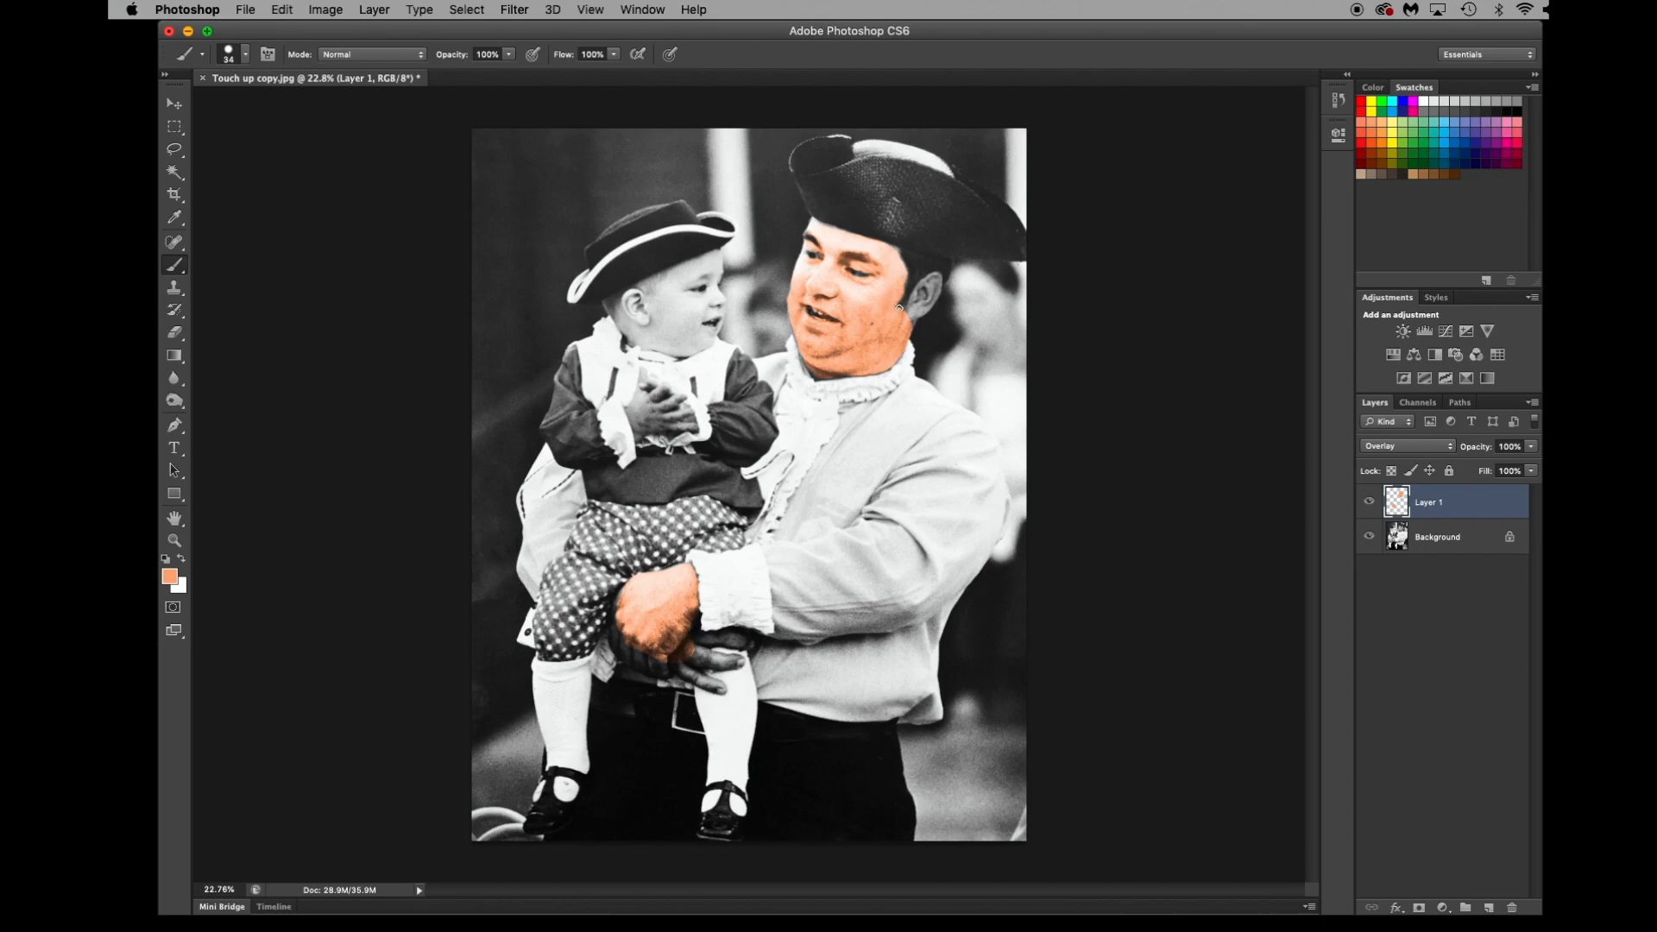
mouse_move(913, 298)
mouse_down()
mouse_move(934, 274)
mouse_move(940, 289)
mouse_move(917, 313)
mouse_move(929, 278)
mouse_move(918, 290)
mouse_up()
Paint the skin colour on the child's face and hands and the rest of the man's hands, enlarging the brush to 79 px.
mouse_move(717, 253)
mouse_down()
mouse_move(717, 278)
mouse_move(712, 257)
mouse_move(683, 278)
mouse_up()
click(246, 54)
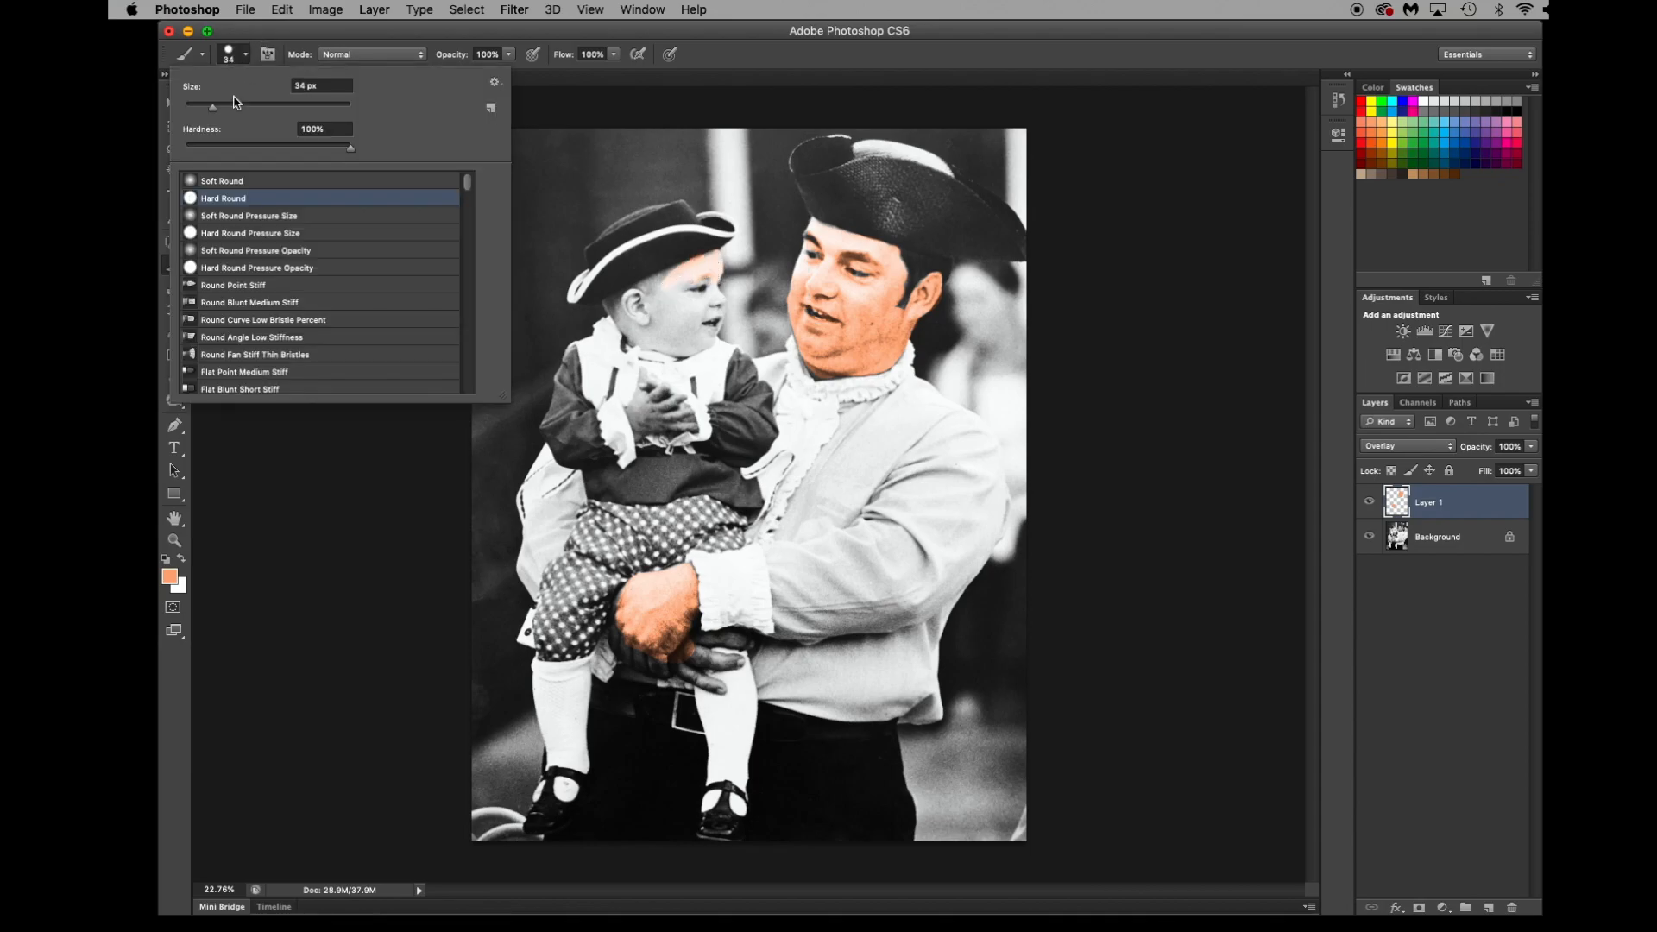
drag(215, 105, 244, 104)
click(672, 295)
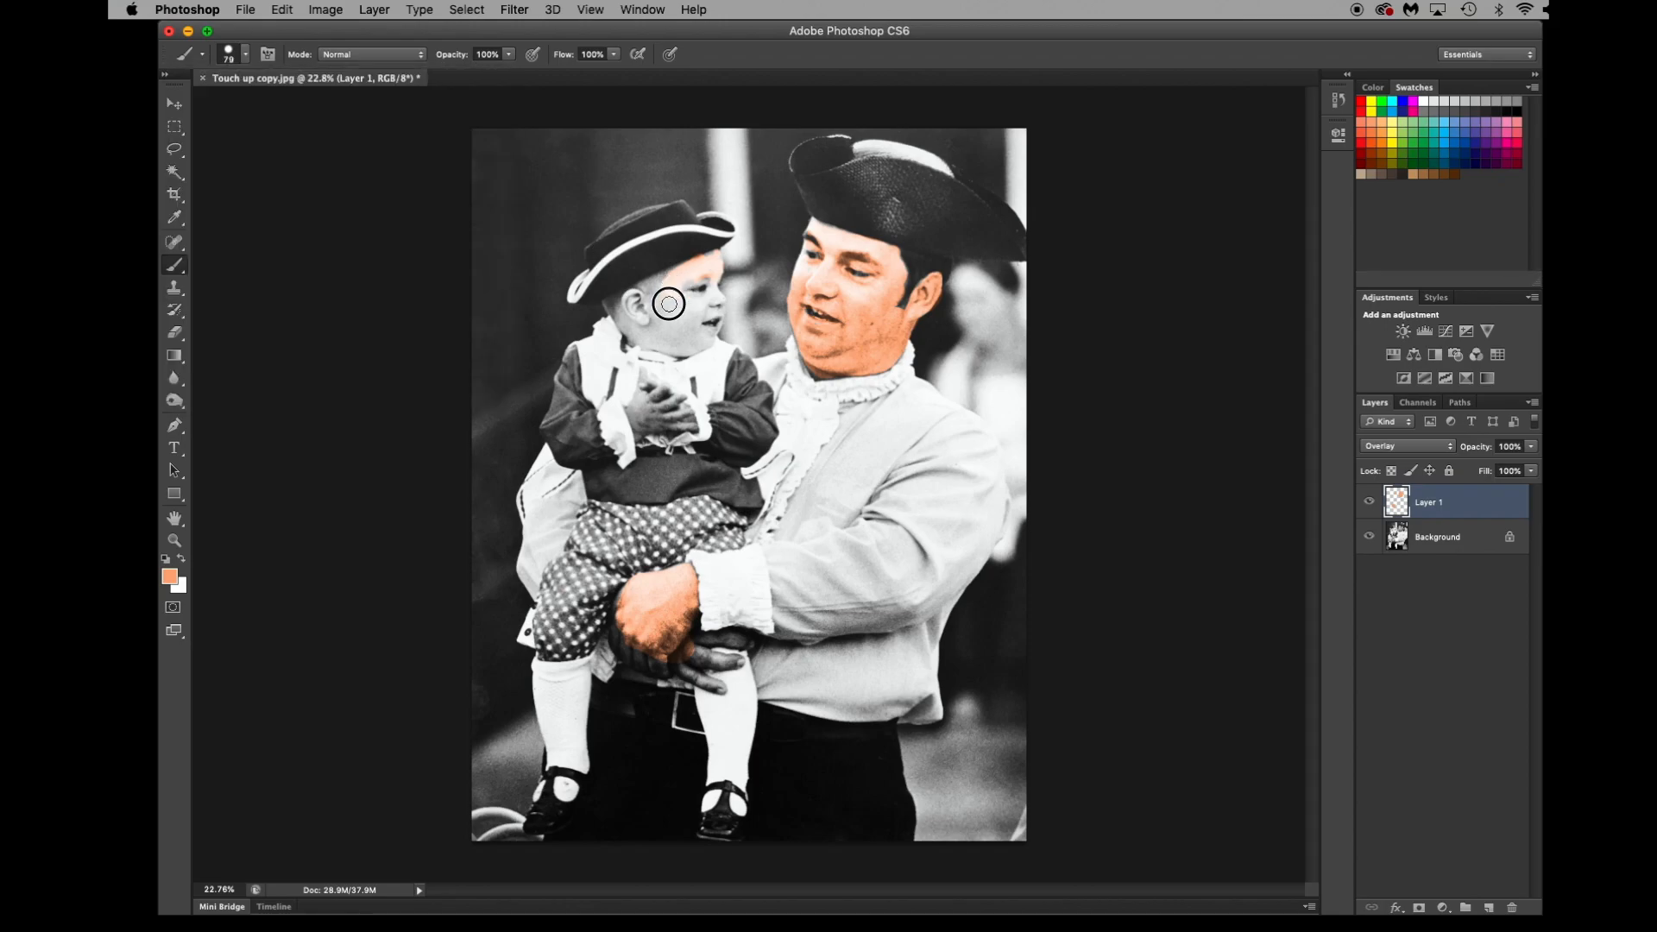
mouse_move(681, 317)
mouse_down()
mouse_move(699, 296)
mouse_move(702, 315)
mouse_move(666, 326)
mouse_move(697, 335)
mouse_move(662, 340)
mouse_move(647, 284)
mouse_move(706, 264)
mouse_move(695, 298)
mouse_move(719, 315)
mouse_move(703, 337)
mouse_move(635, 302)
mouse_move(647, 333)
mouse_move(625, 316)
mouse_move(640, 399)
mouse_move(682, 411)
mouse_move(640, 425)
mouse_move(644, 390)
mouse_move(636, 413)
mouse_move(672, 402)
mouse_move(683, 418)
mouse_up()
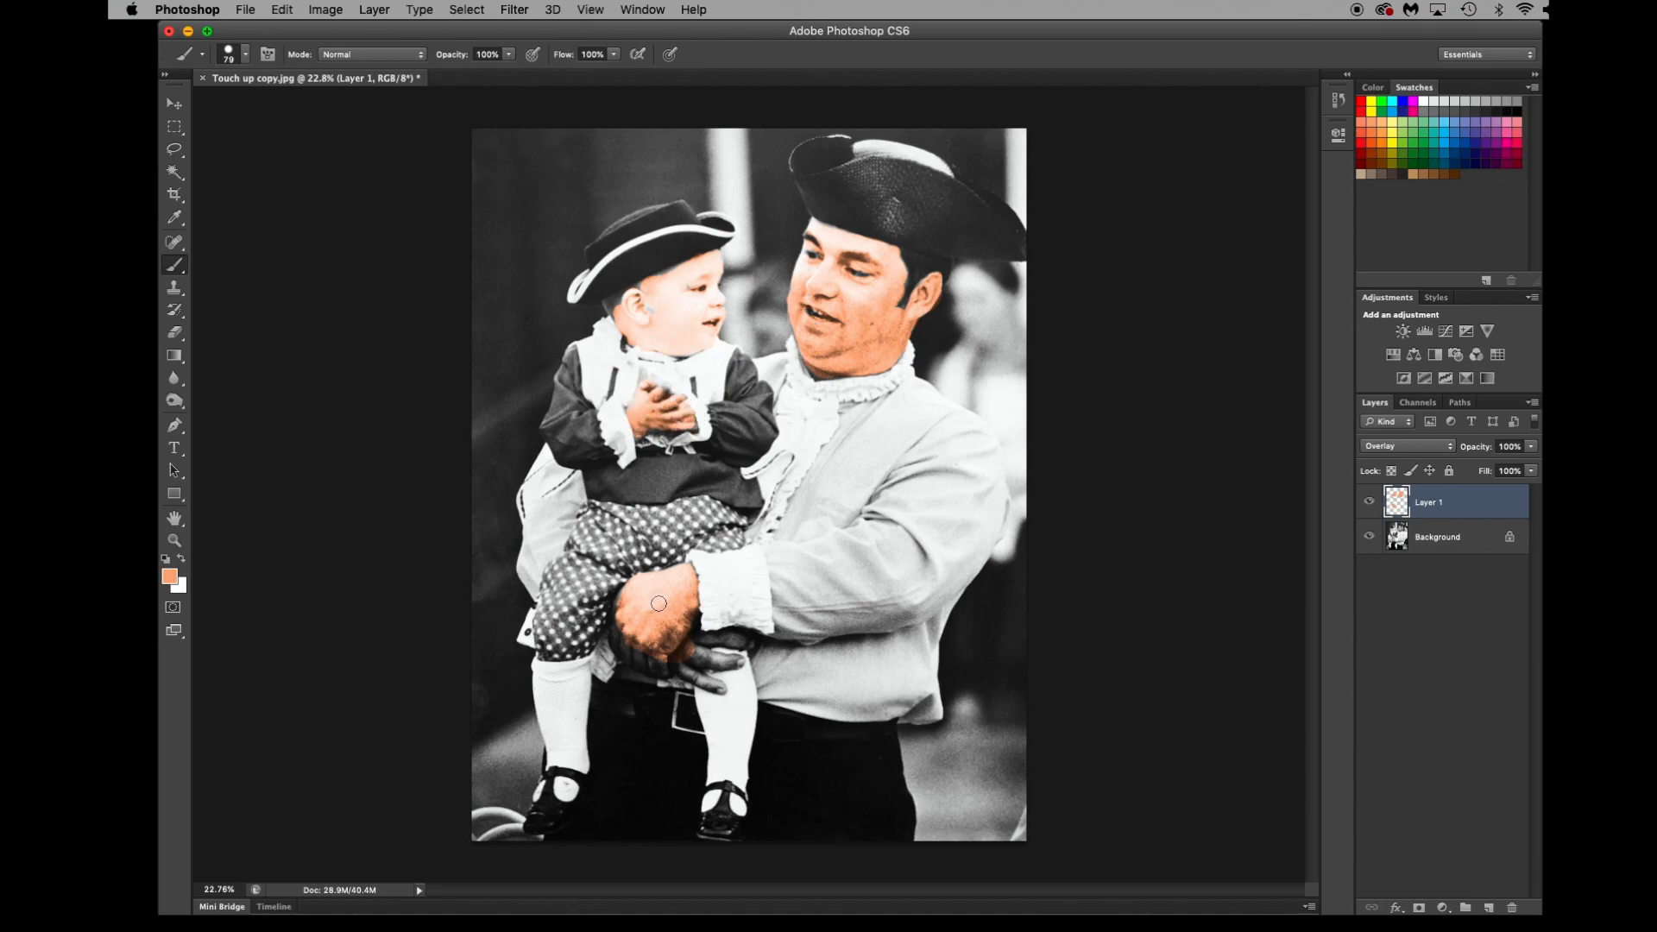
mouse_move(623, 602)
mouse_down()
mouse_move(628, 664)
mouse_move(722, 681)
mouse_move(691, 652)
mouse_move(744, 663)
mouse_move(695, 643)
mouse_move(742, 638)
mouse_move(652, 669)
mouse_move(617, 645)
mouse_move(614, 661)
mouse_up()
Erase the excess skin colour around the man's hands with the 174 px Eraser.
click(174, 332)
drag(600, 666, 595, 652)
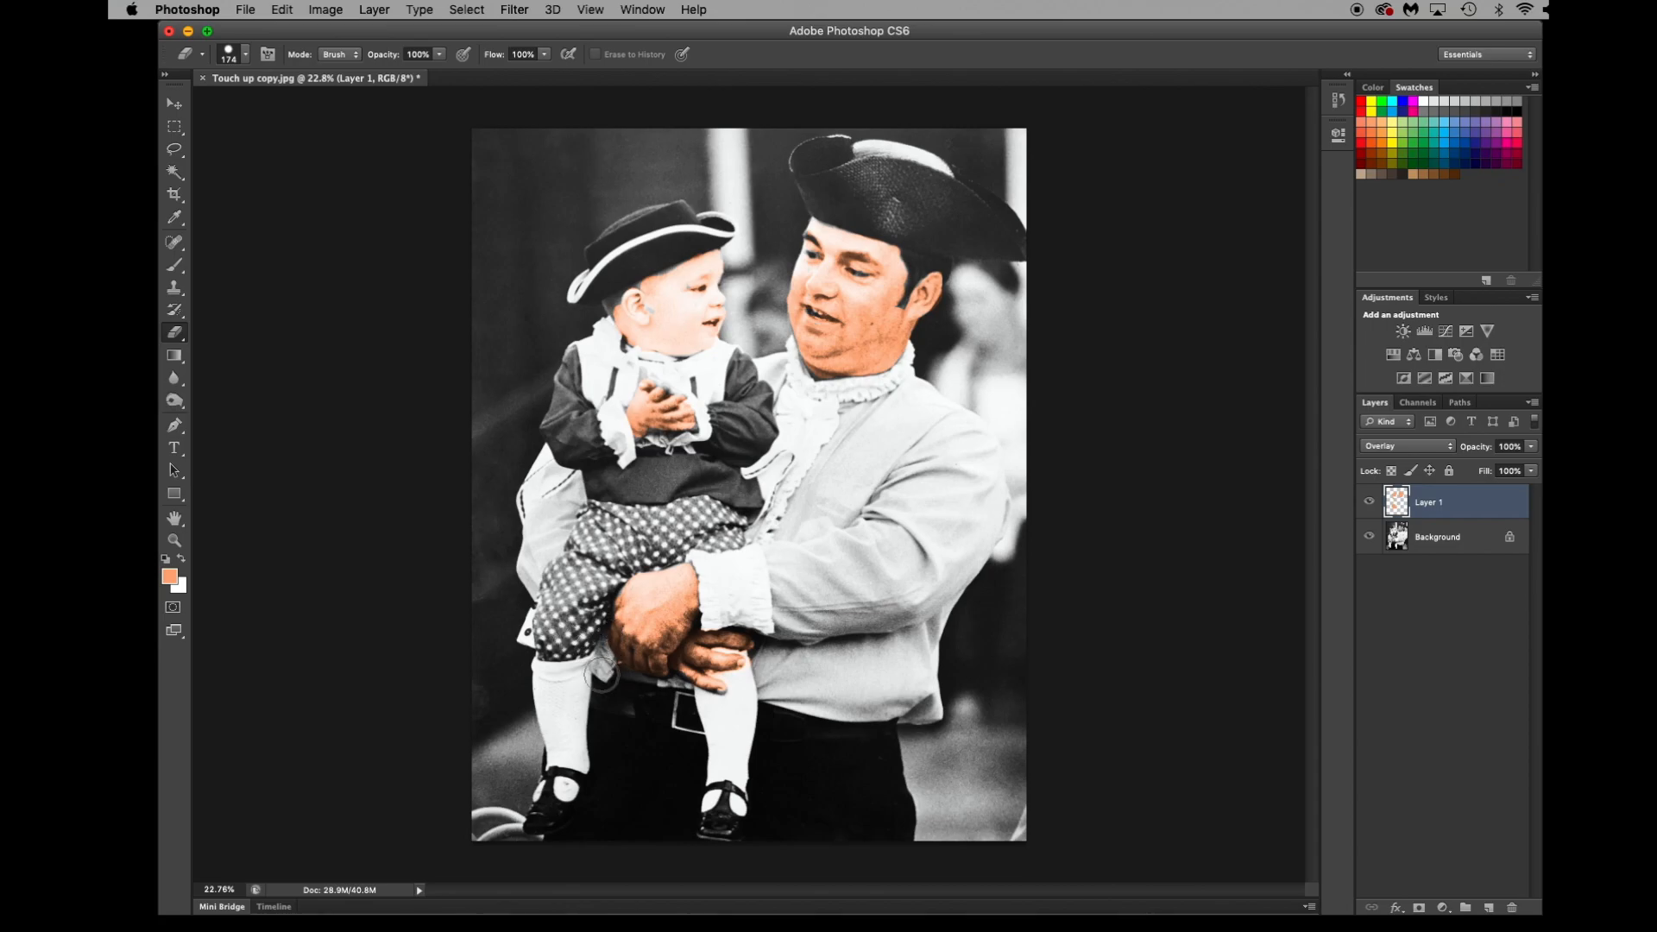
click(175, 541)
click(369, 576)
drag(368, 576, 408, 574)
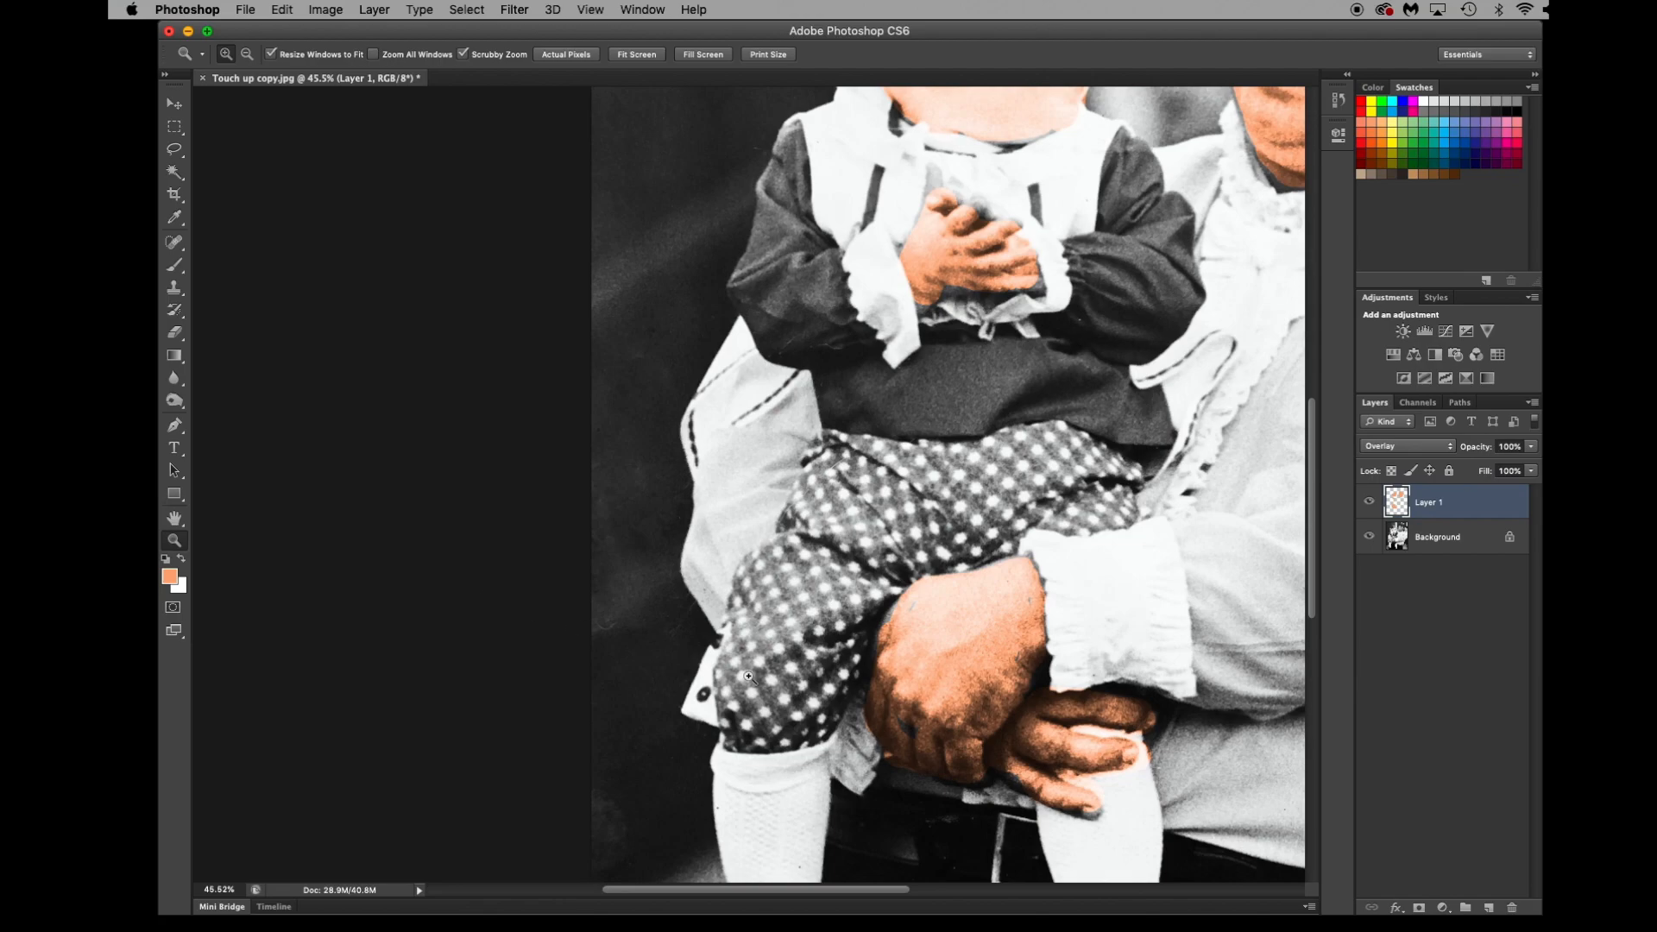
click(175, 333)
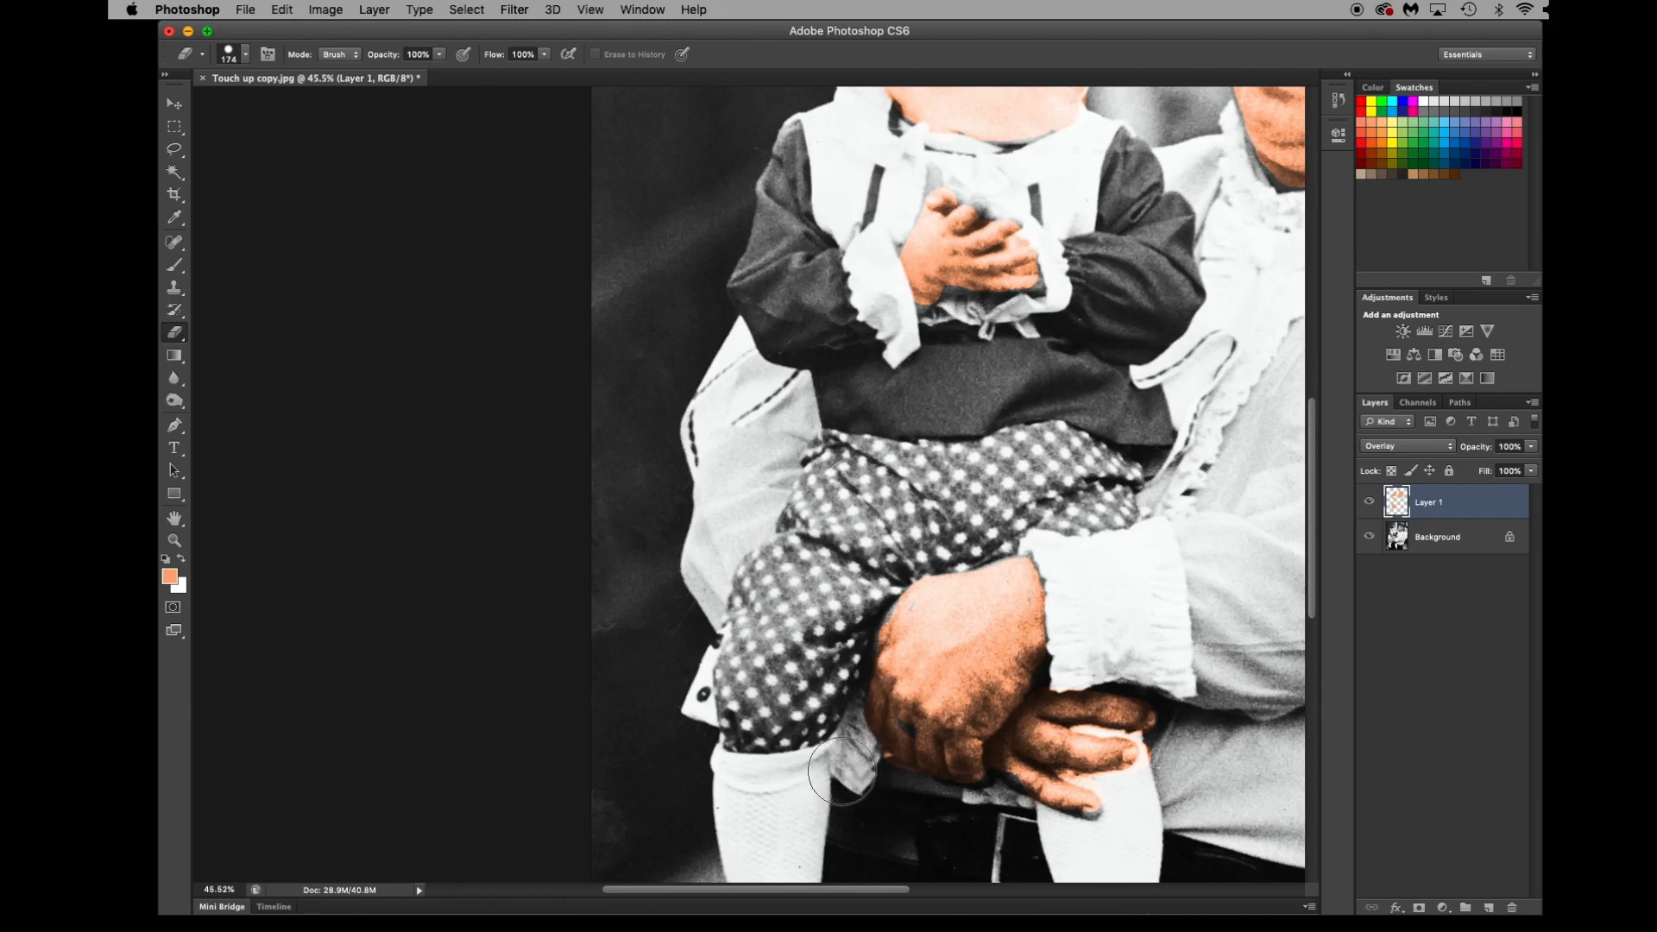
drag(1169, 786, 1177, 758)
click(172, 542)
drag(629, 525, 579, 521)
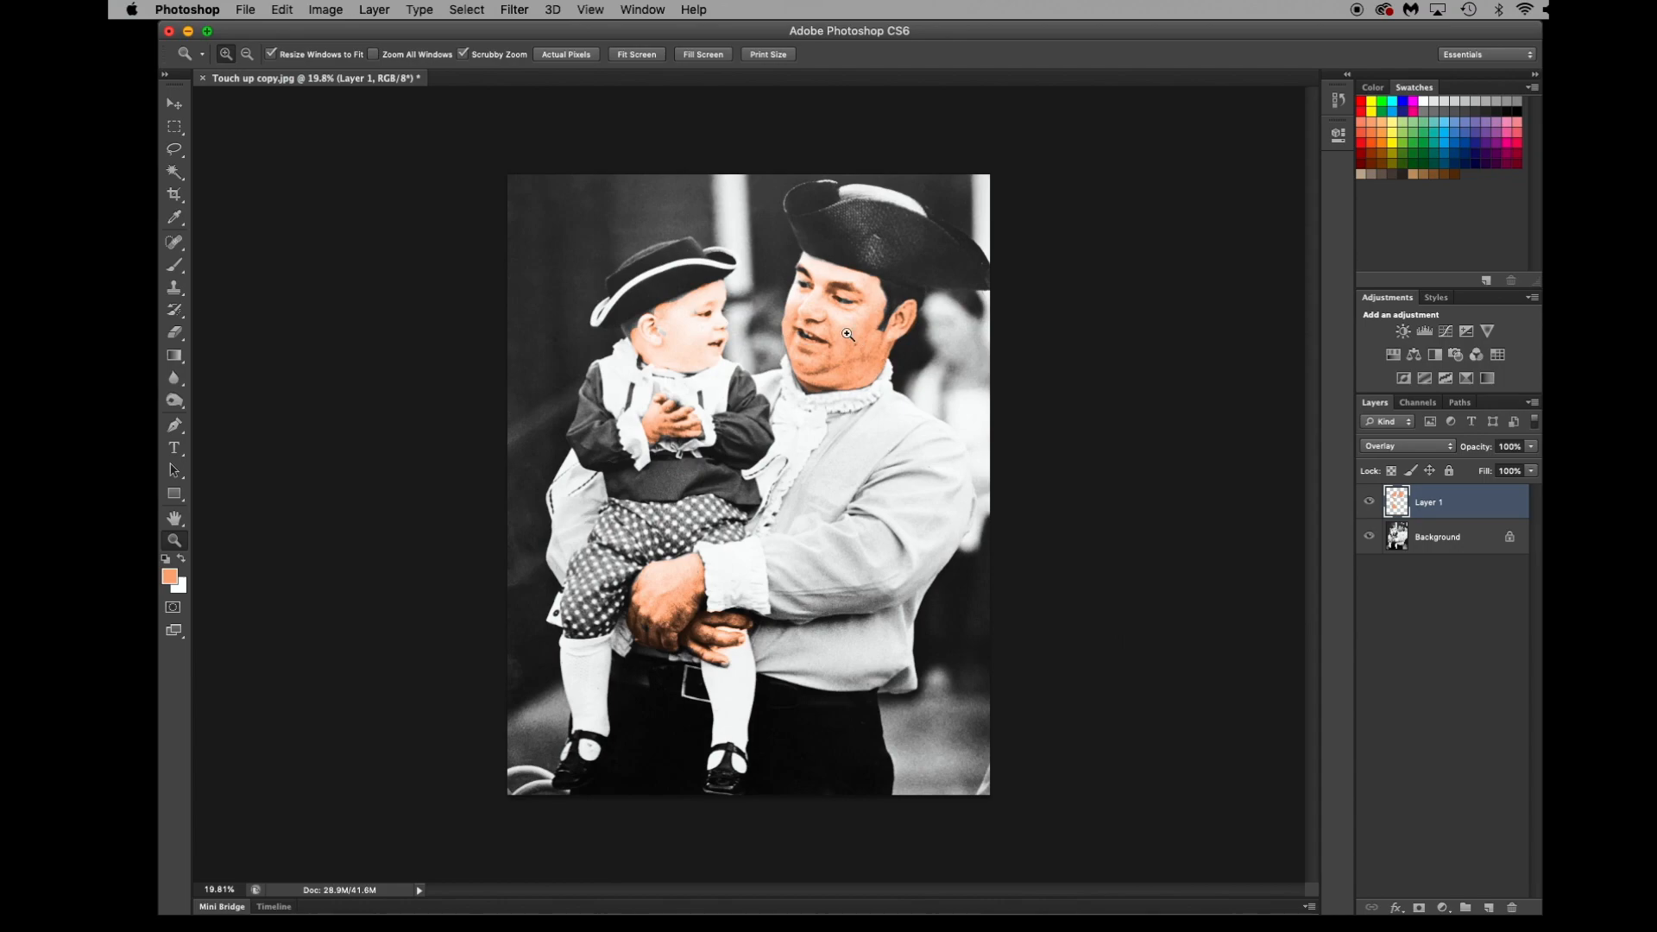
Switch Layer 1's blend mode to Normal to compare the flat paint, and return it to Overlay.
click(1415, 453)
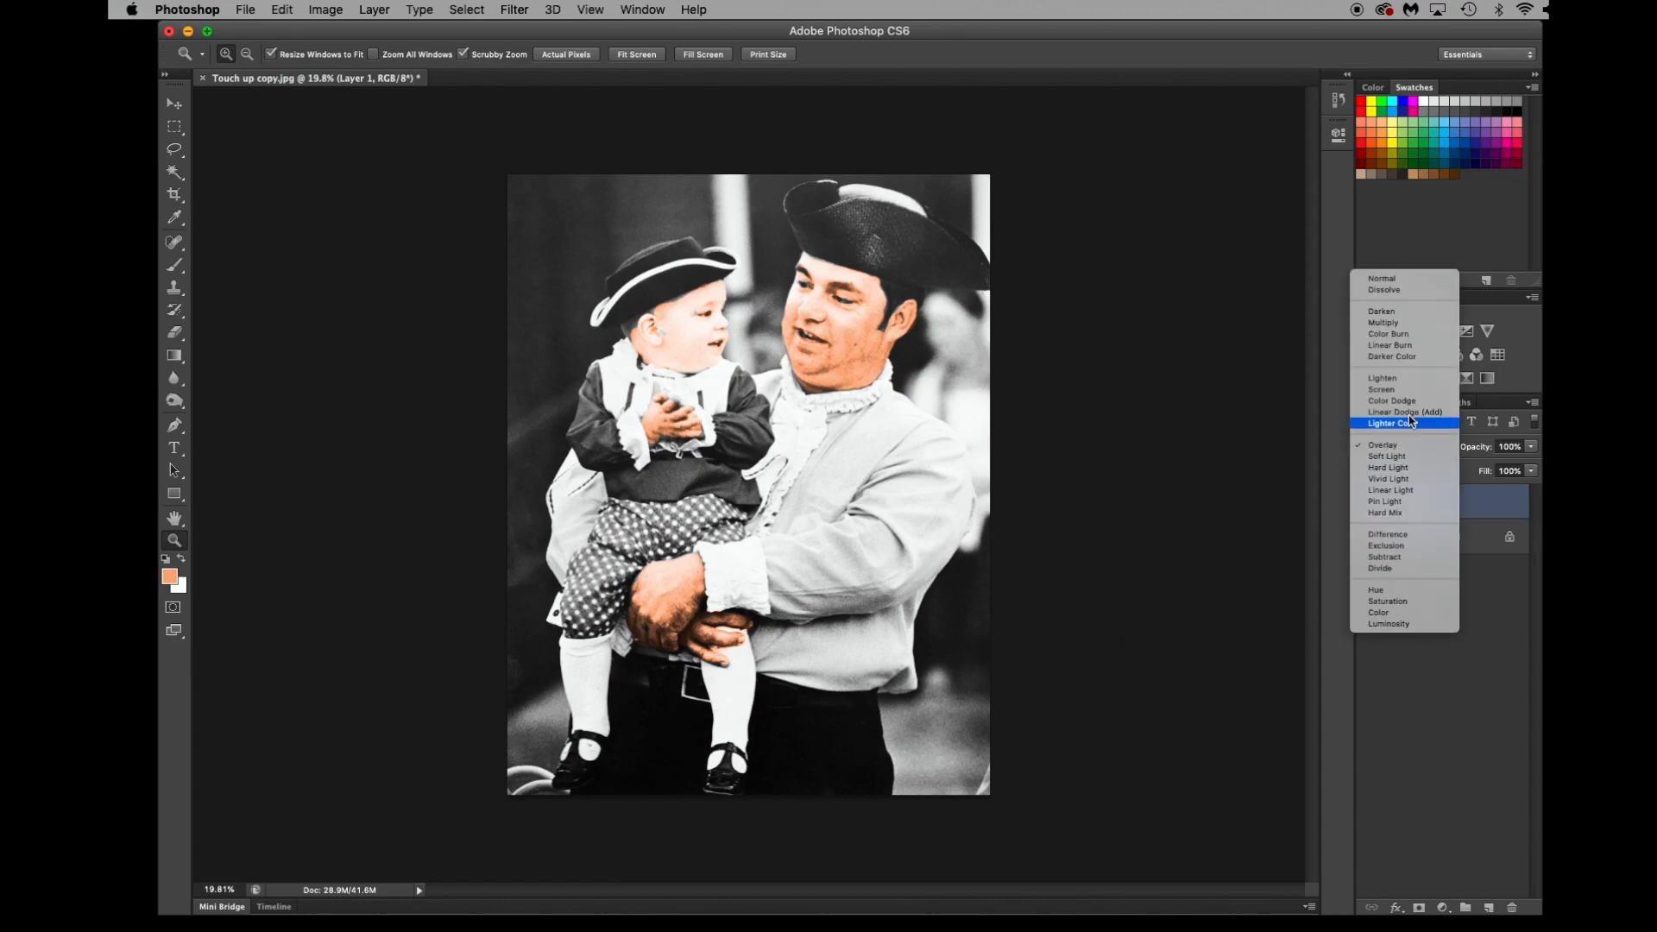
click(1385, 278)
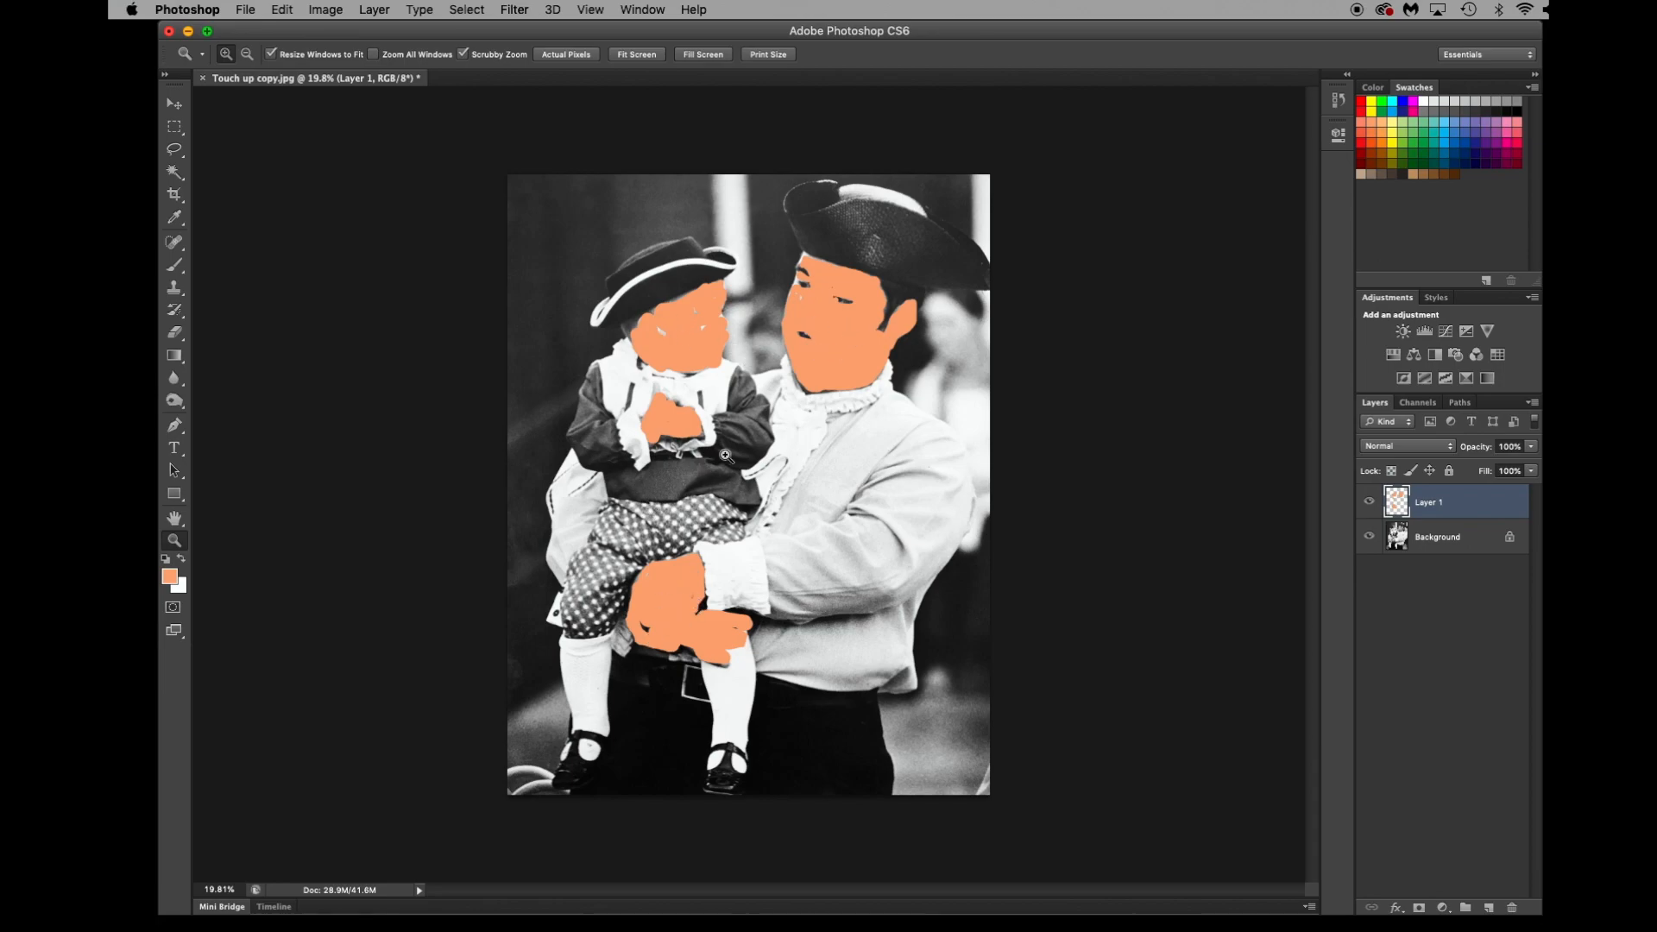
click(1421, 450)
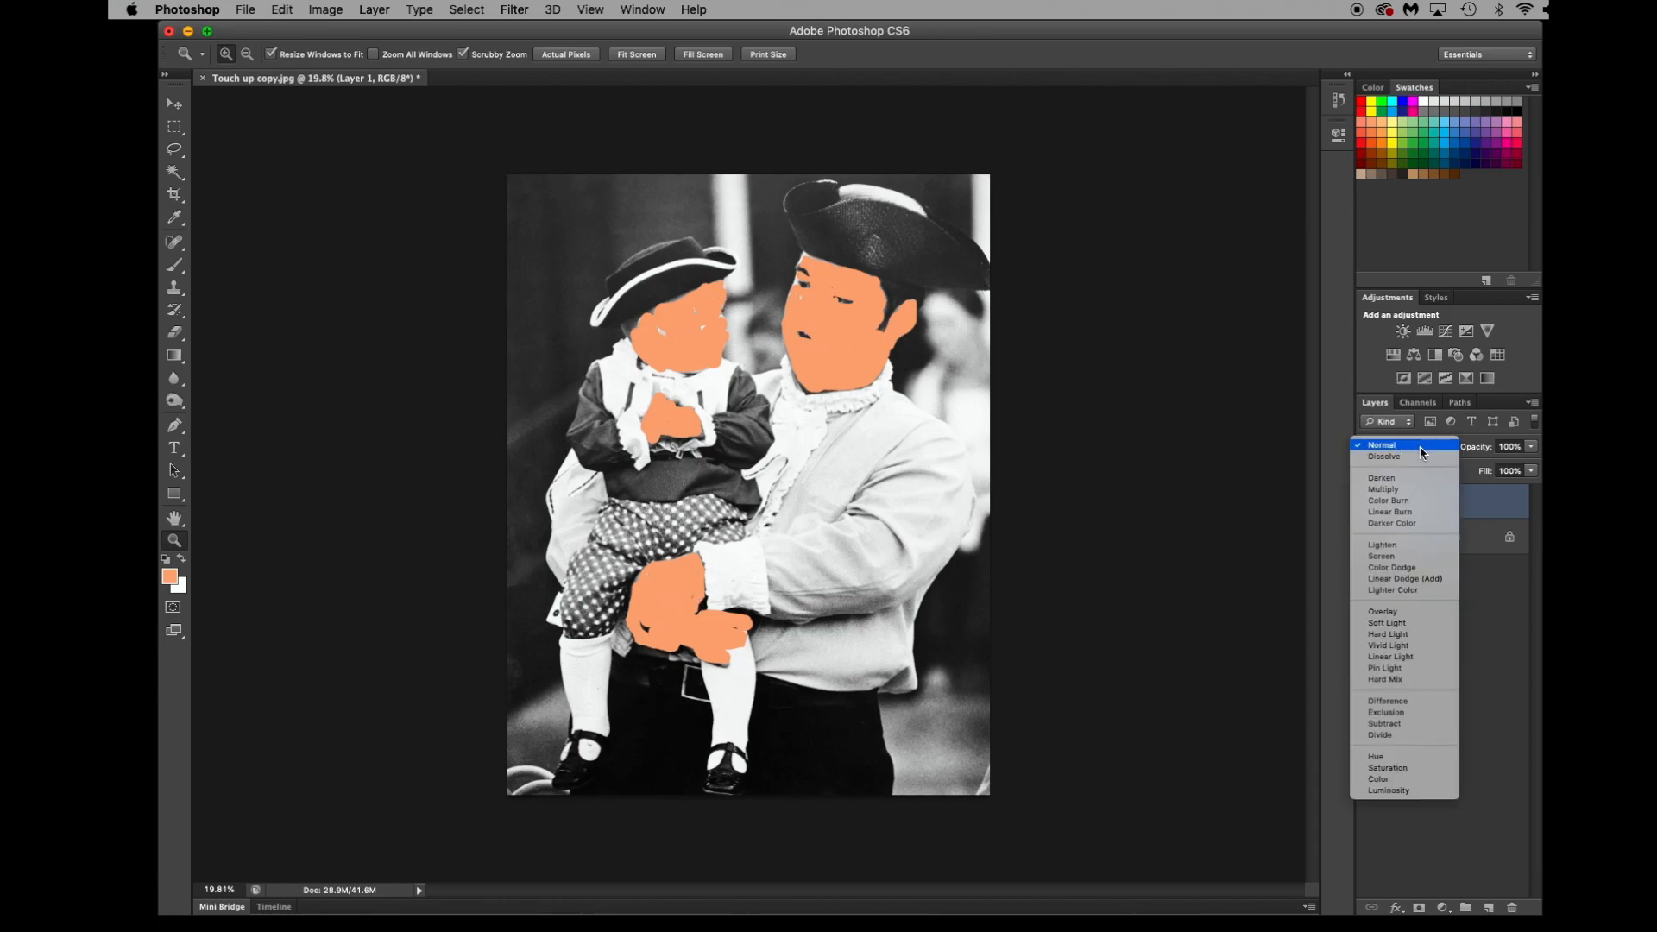
click(1378, 613)
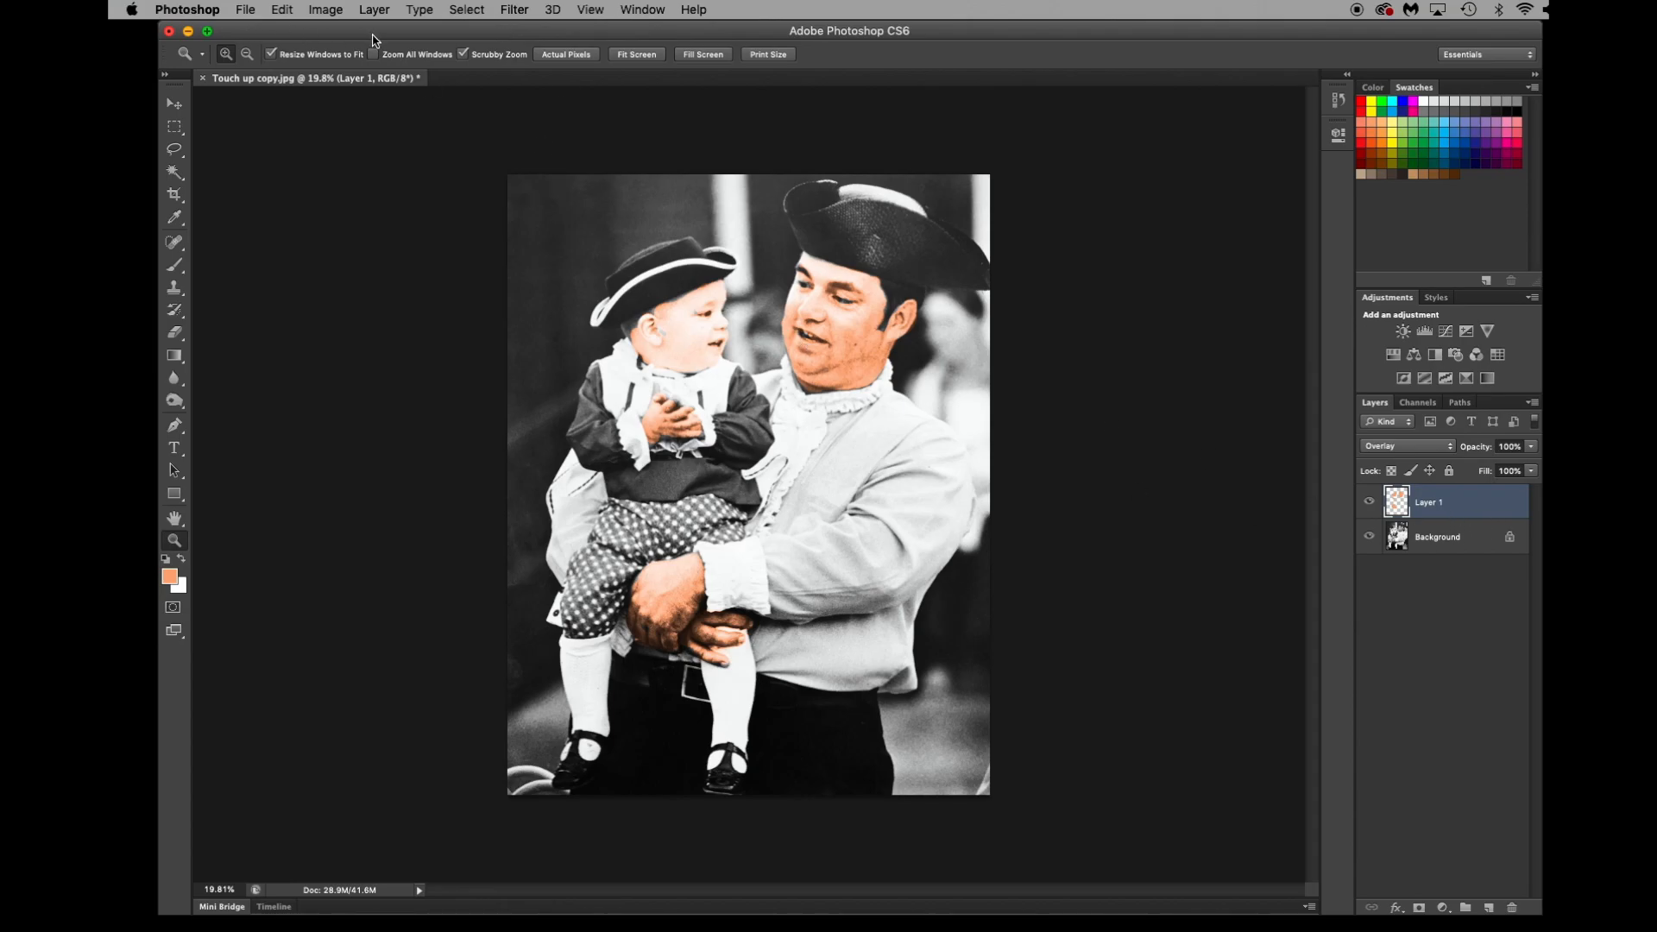
drag(360, 33, 357, 32)
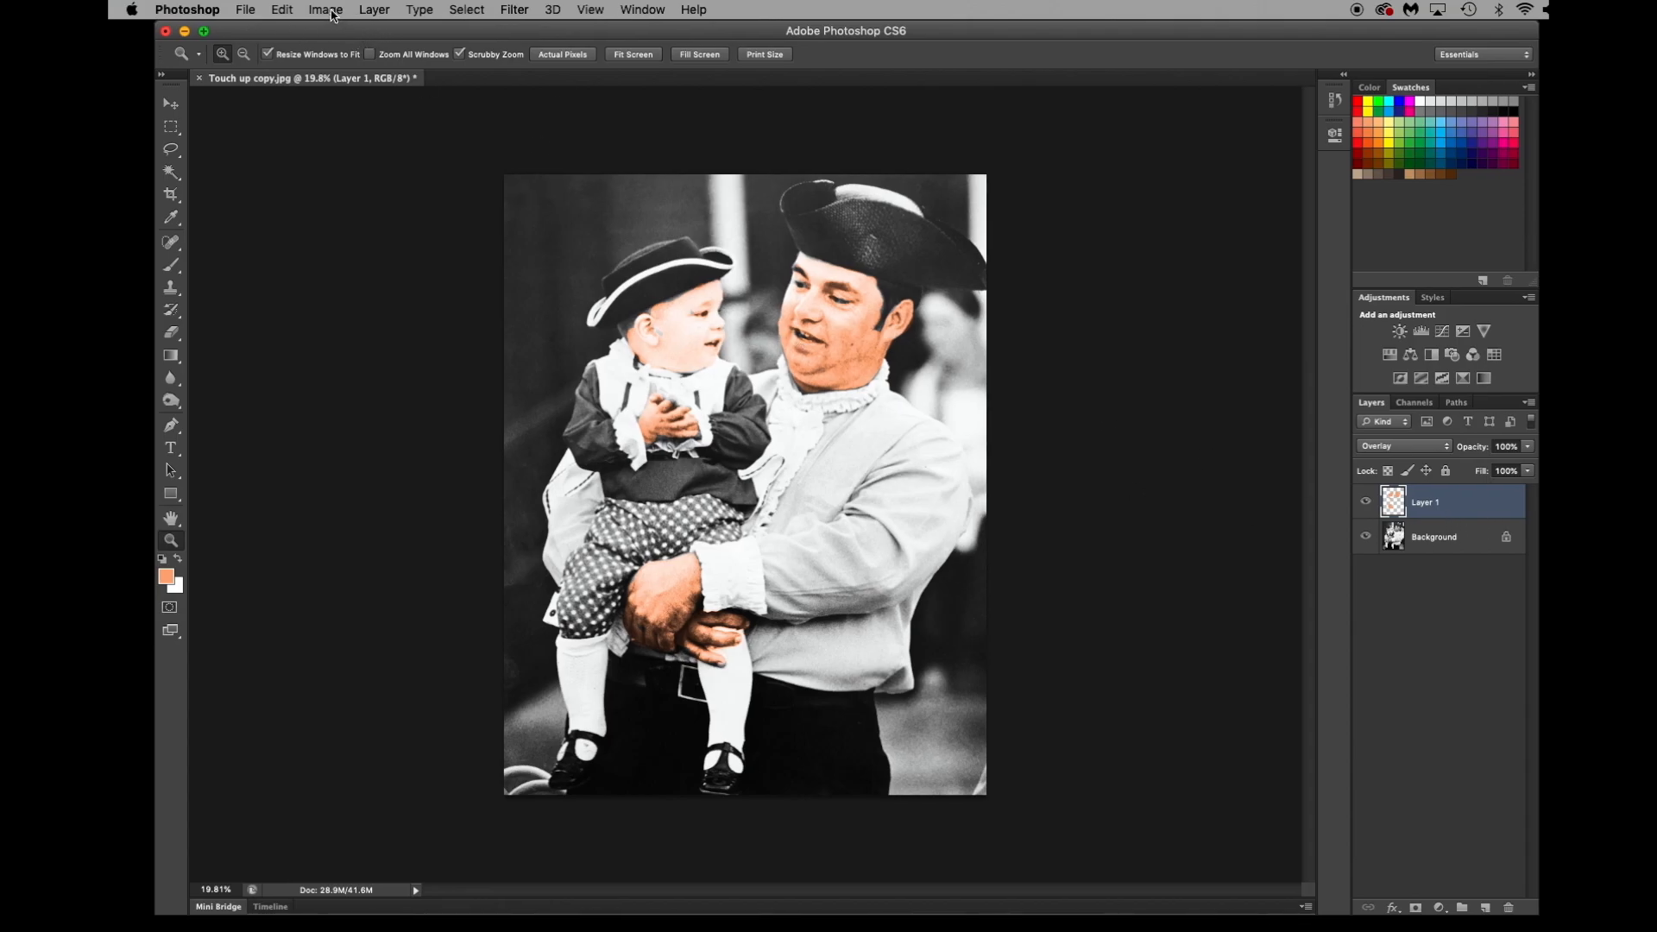
Apply Hue/Saturation to the skin-colour layer with saturation -42 and lightness -9, shifting the hue slightly.
click(333, 12)
mouse_move(340, 69)
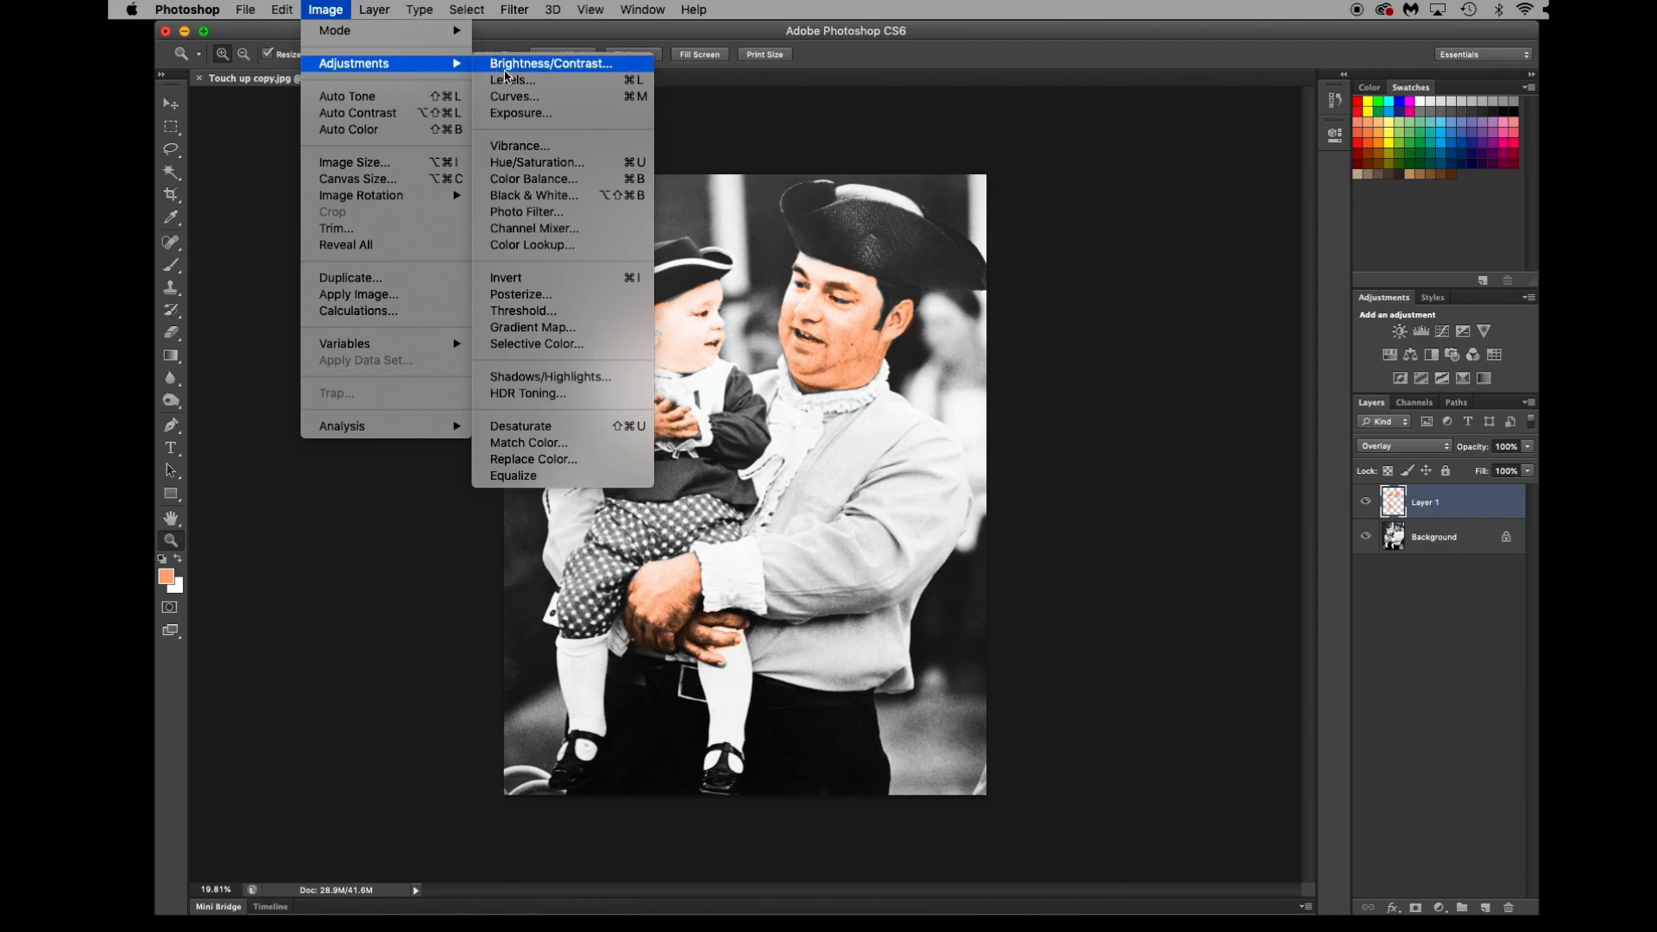
click(540, 163)
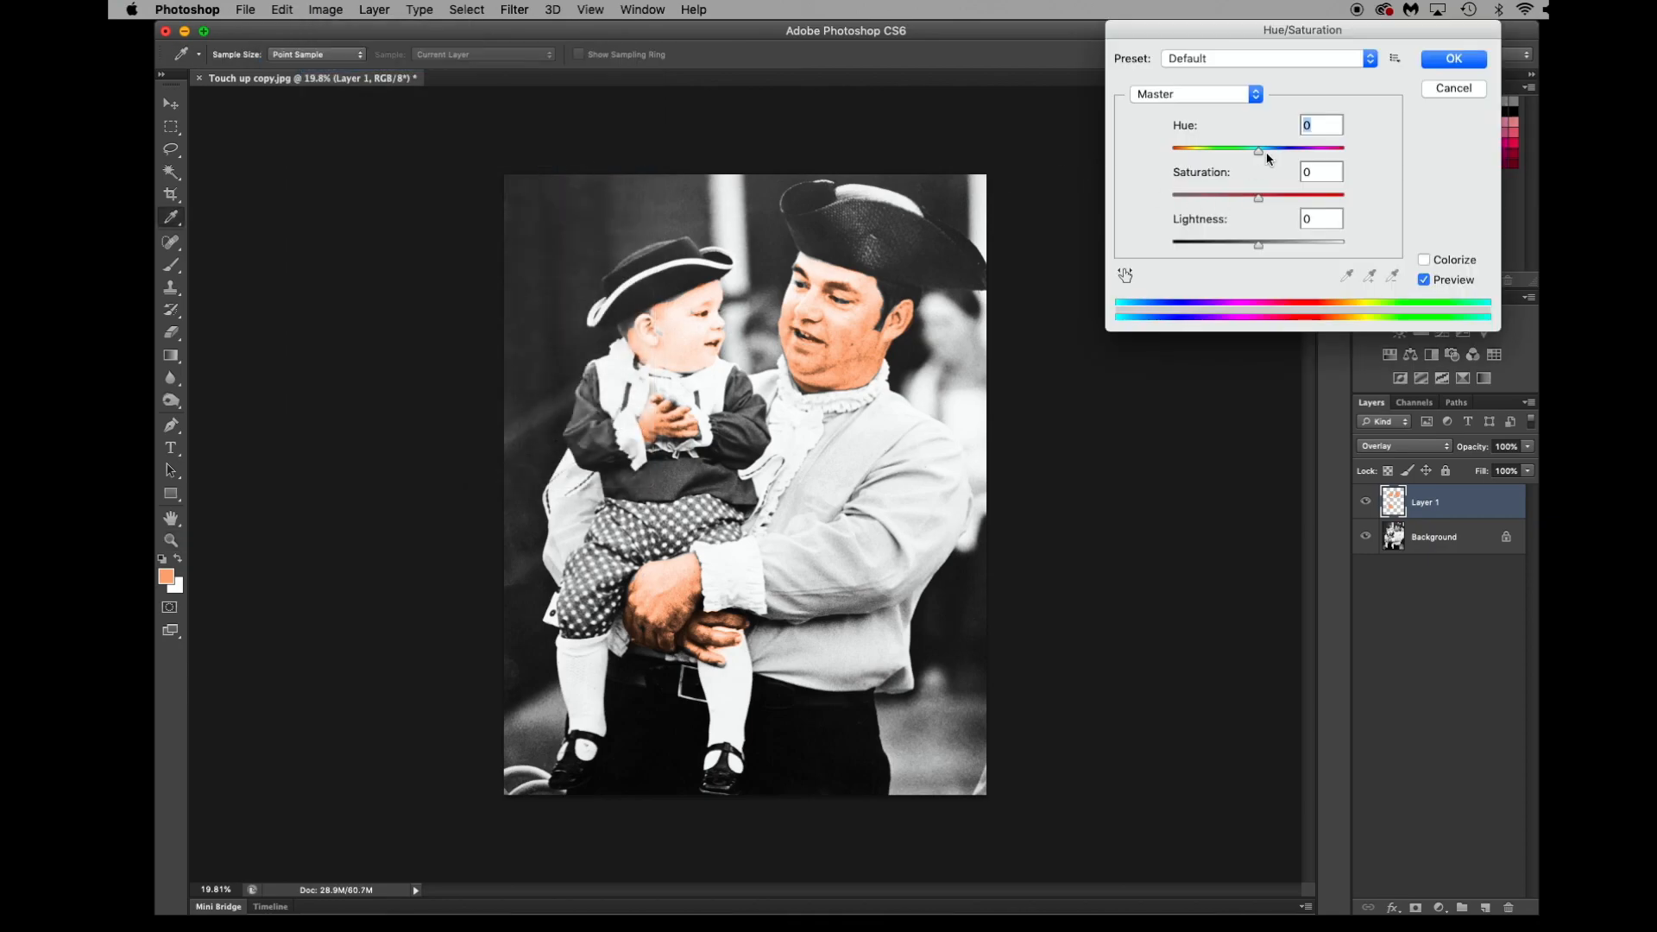
drag(1257, 155, 1250, 249)
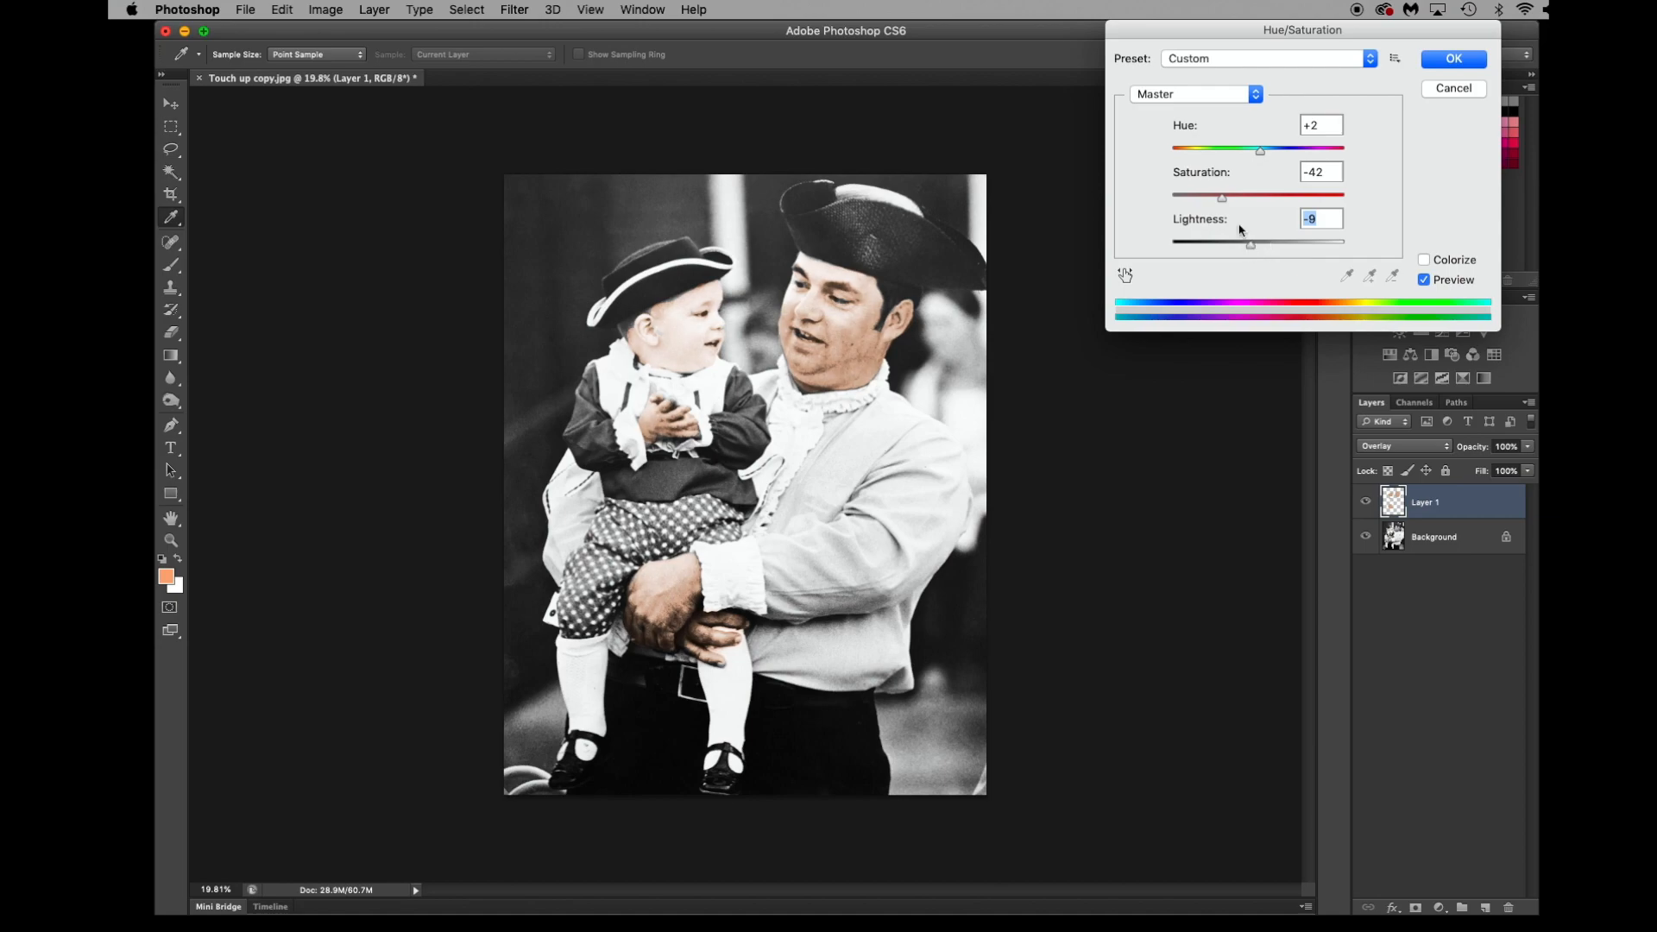
drag(1262, 157, 1253, 159)
click(1444, 60)
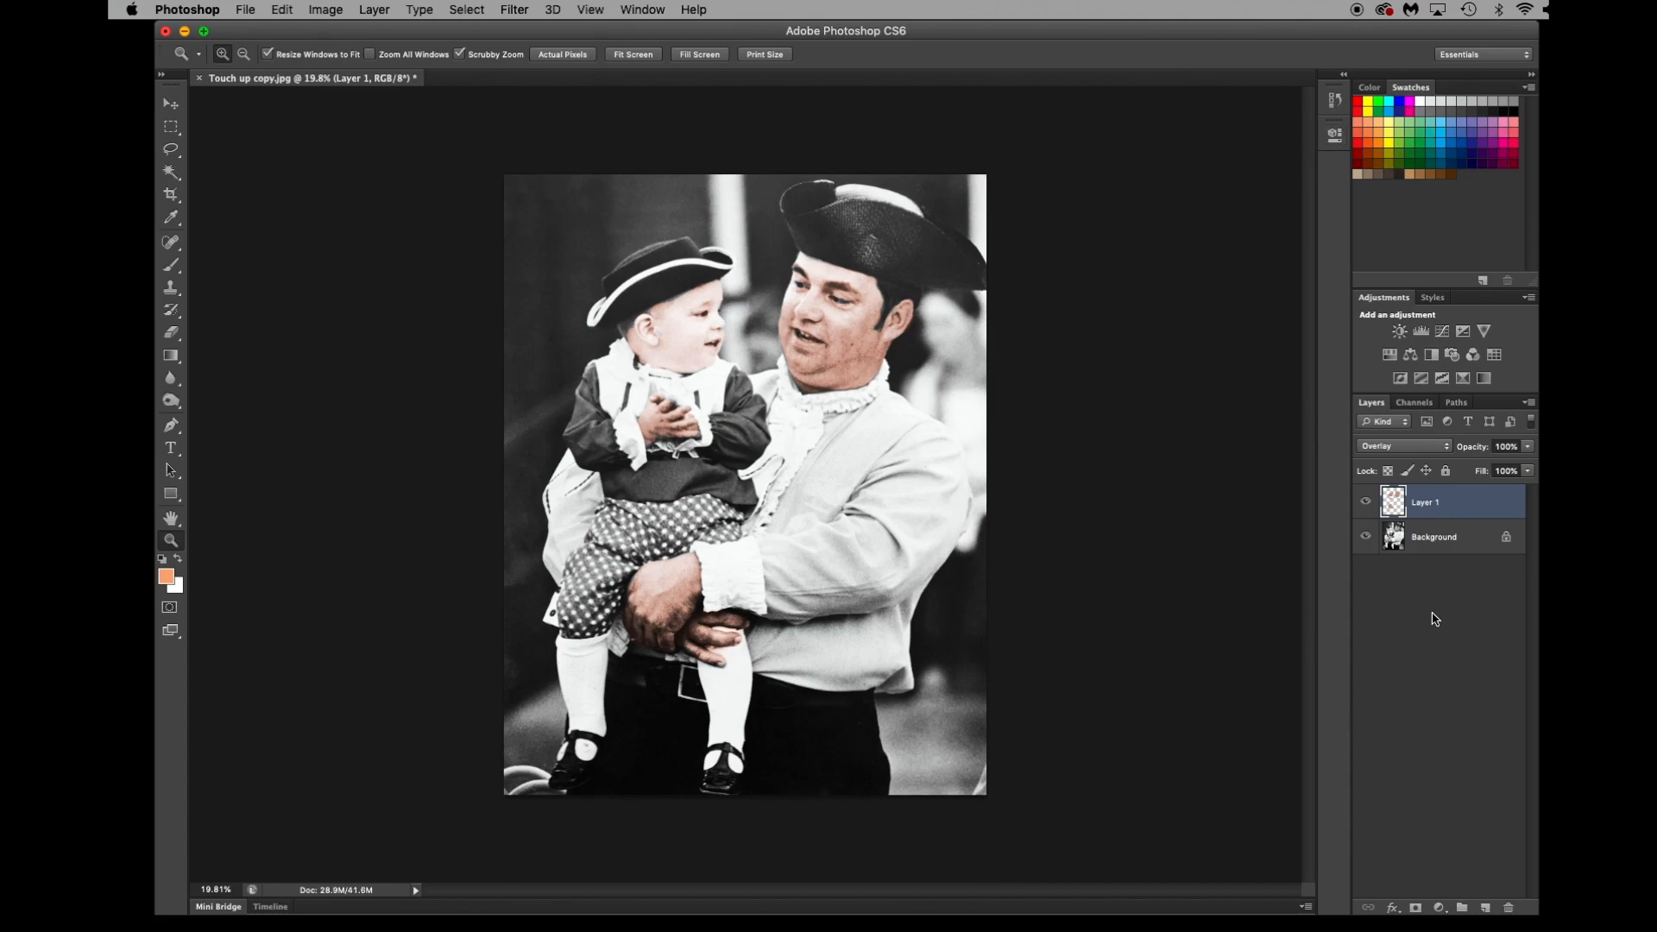
Rename the painted skin-colour layer as skin, and add a new layer named pants above it.
double_click(1424, 502)
text(sk)
key(Return)
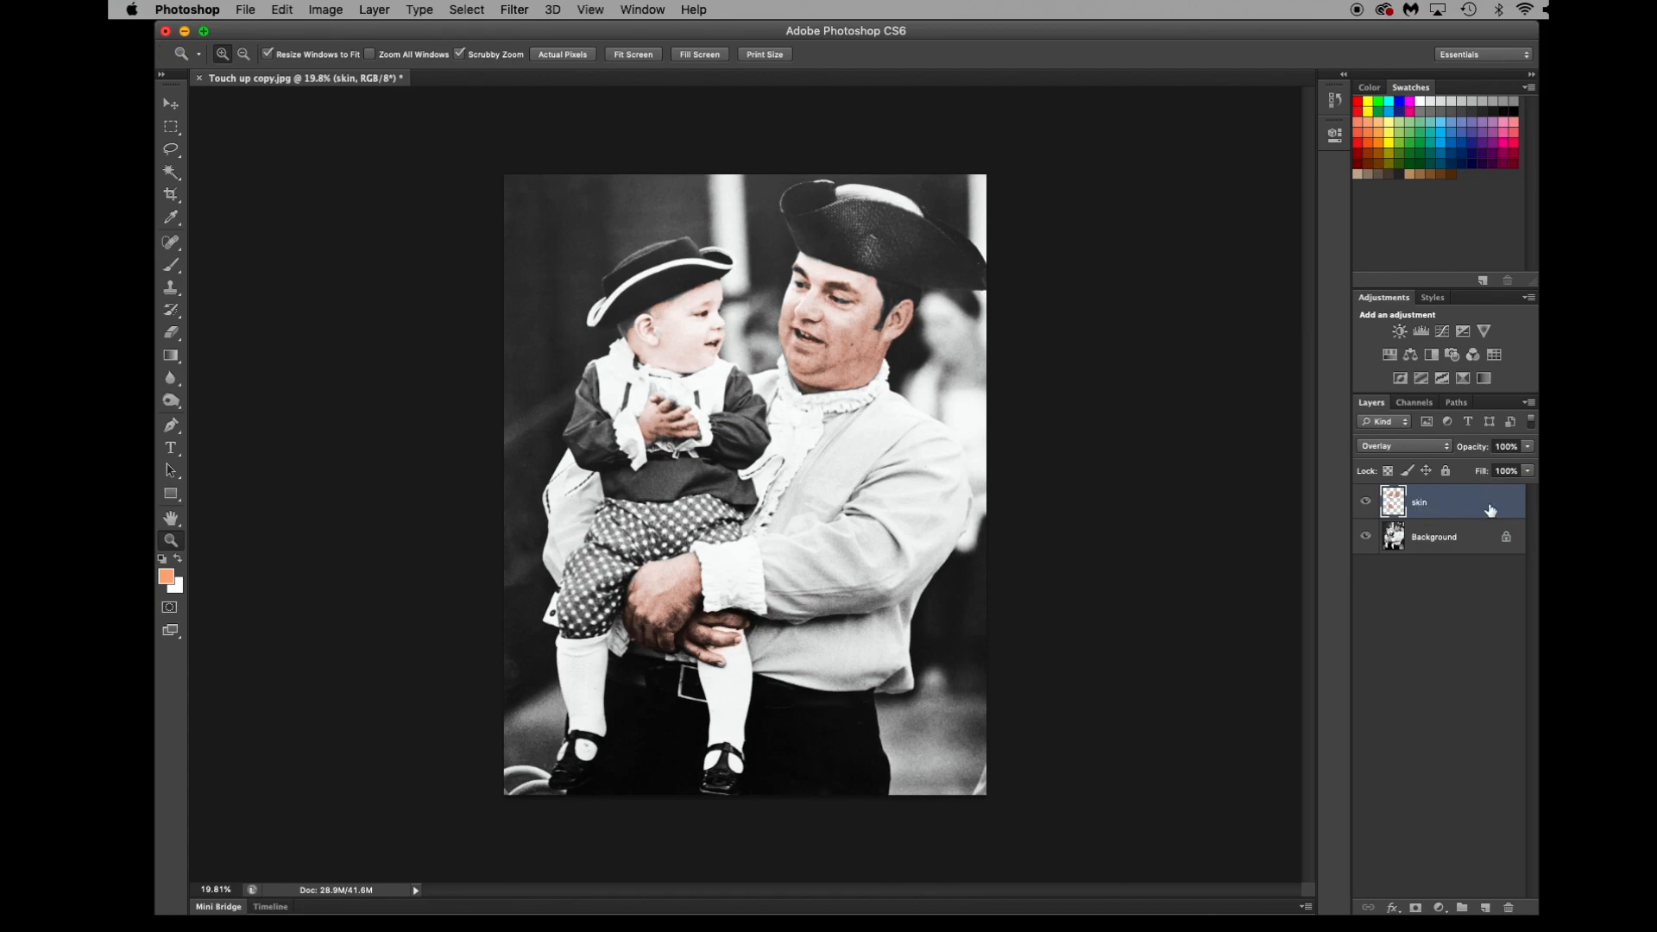
click(1485, 907)
double_click(1424, 502)
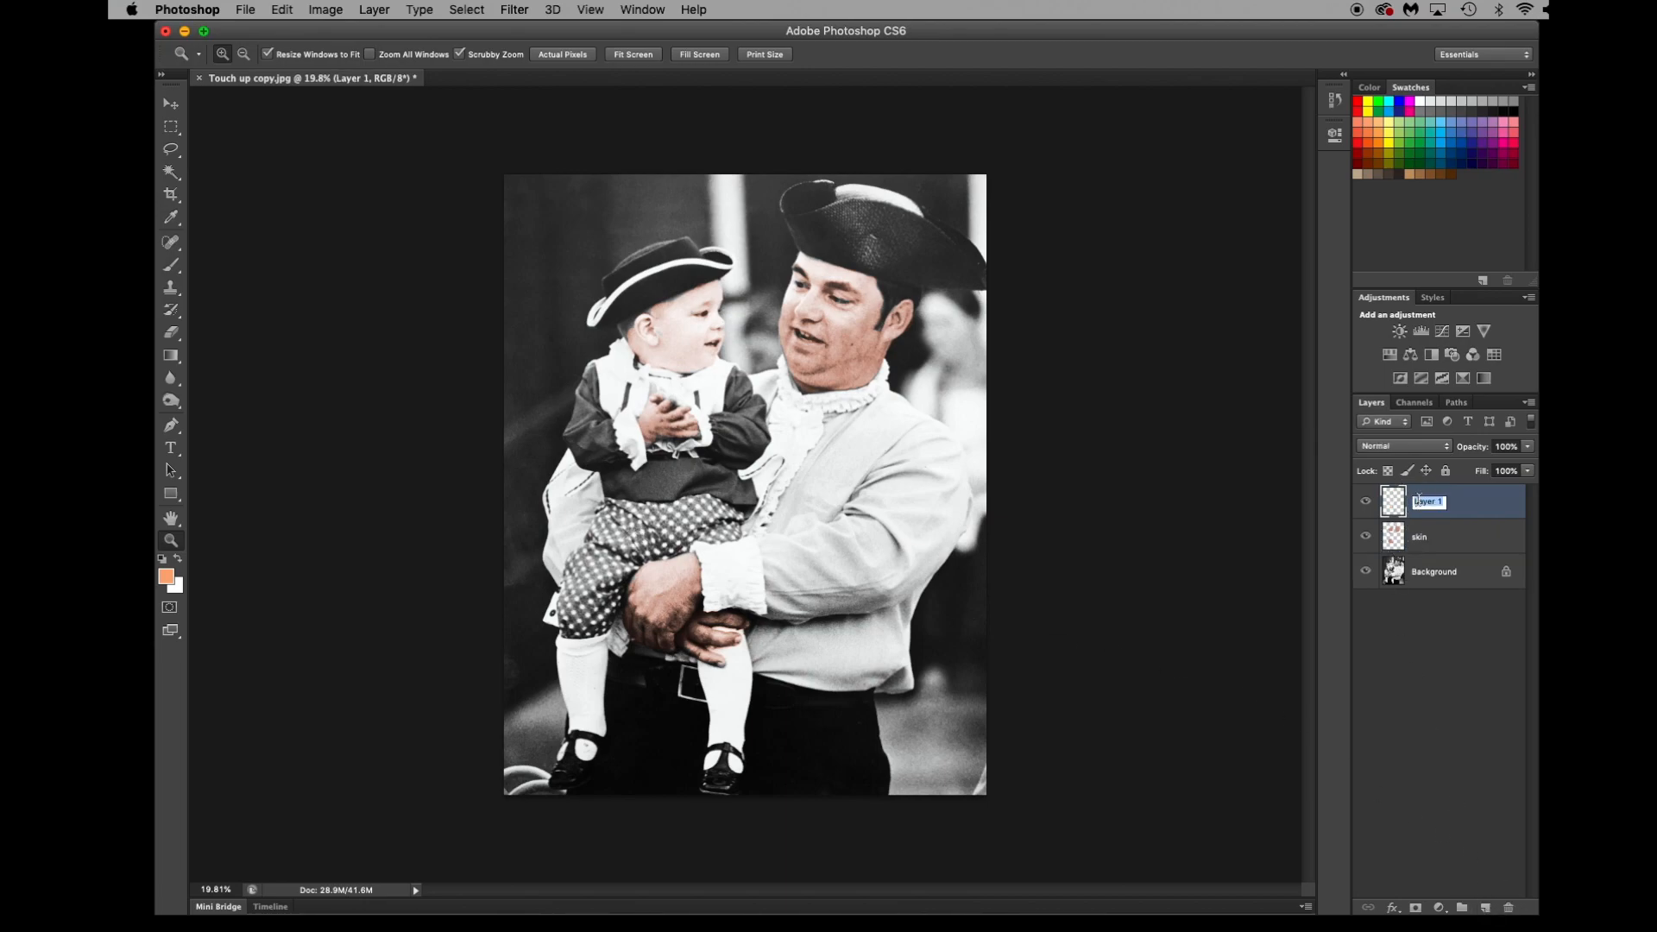
text(pants)
click(1479, 507)
Paint blue over one leg of the child's dotted pants with the 79 px Brush, setting the pants layer's blend mode to Overlay.
click(1459, 136)
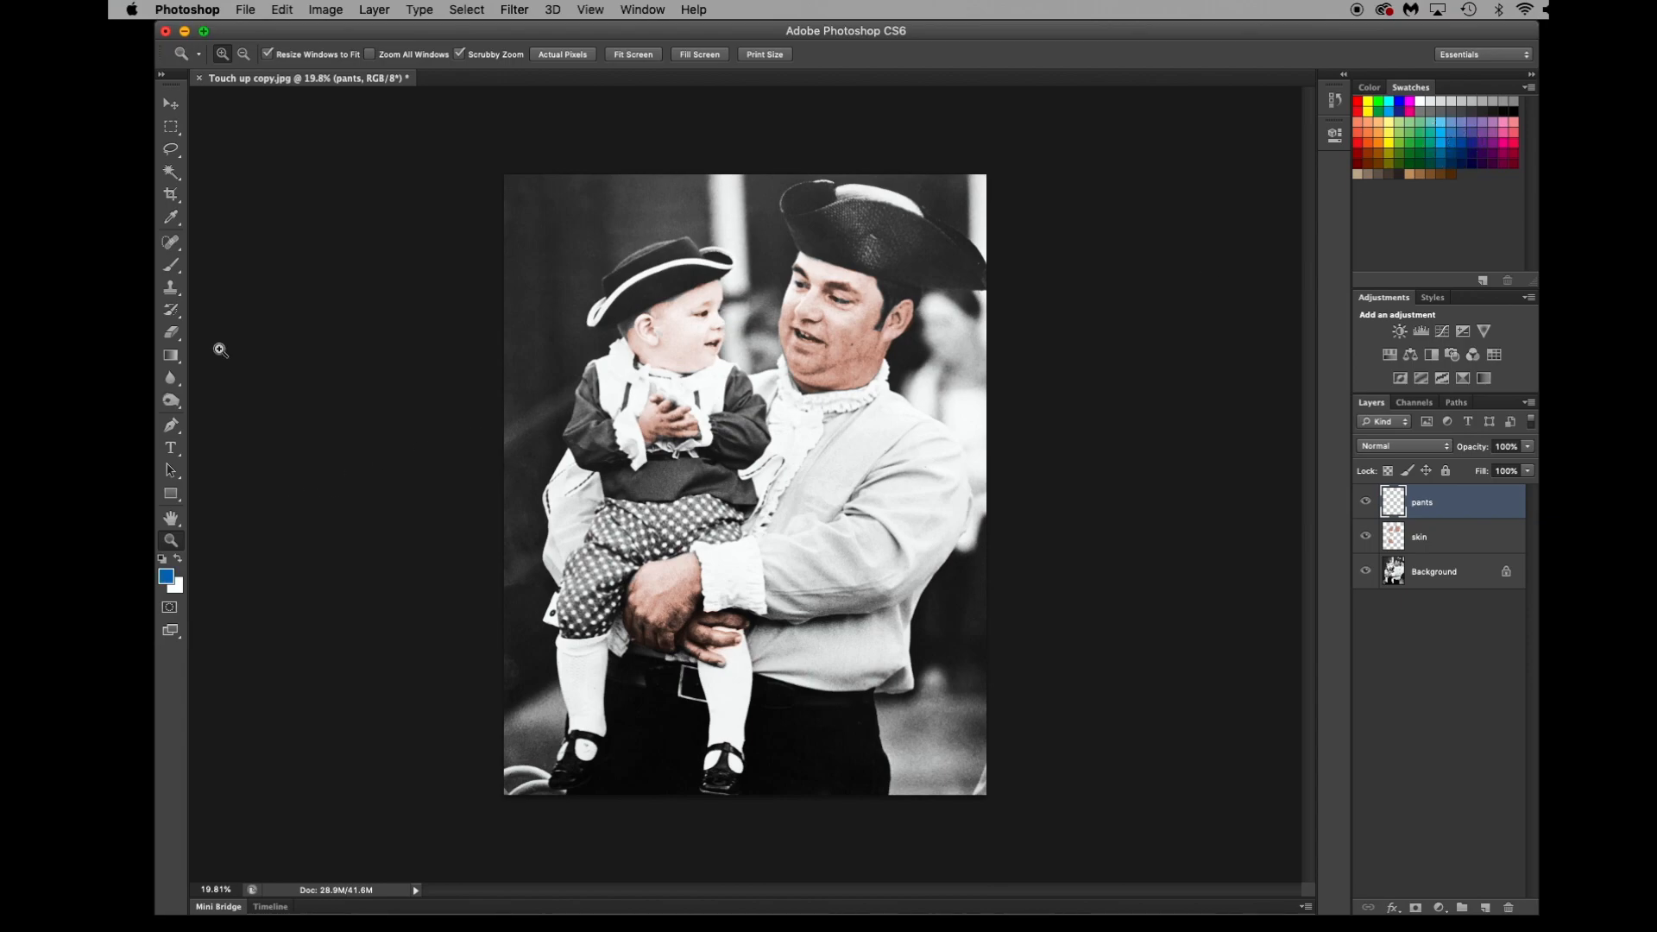
click(170, 265)
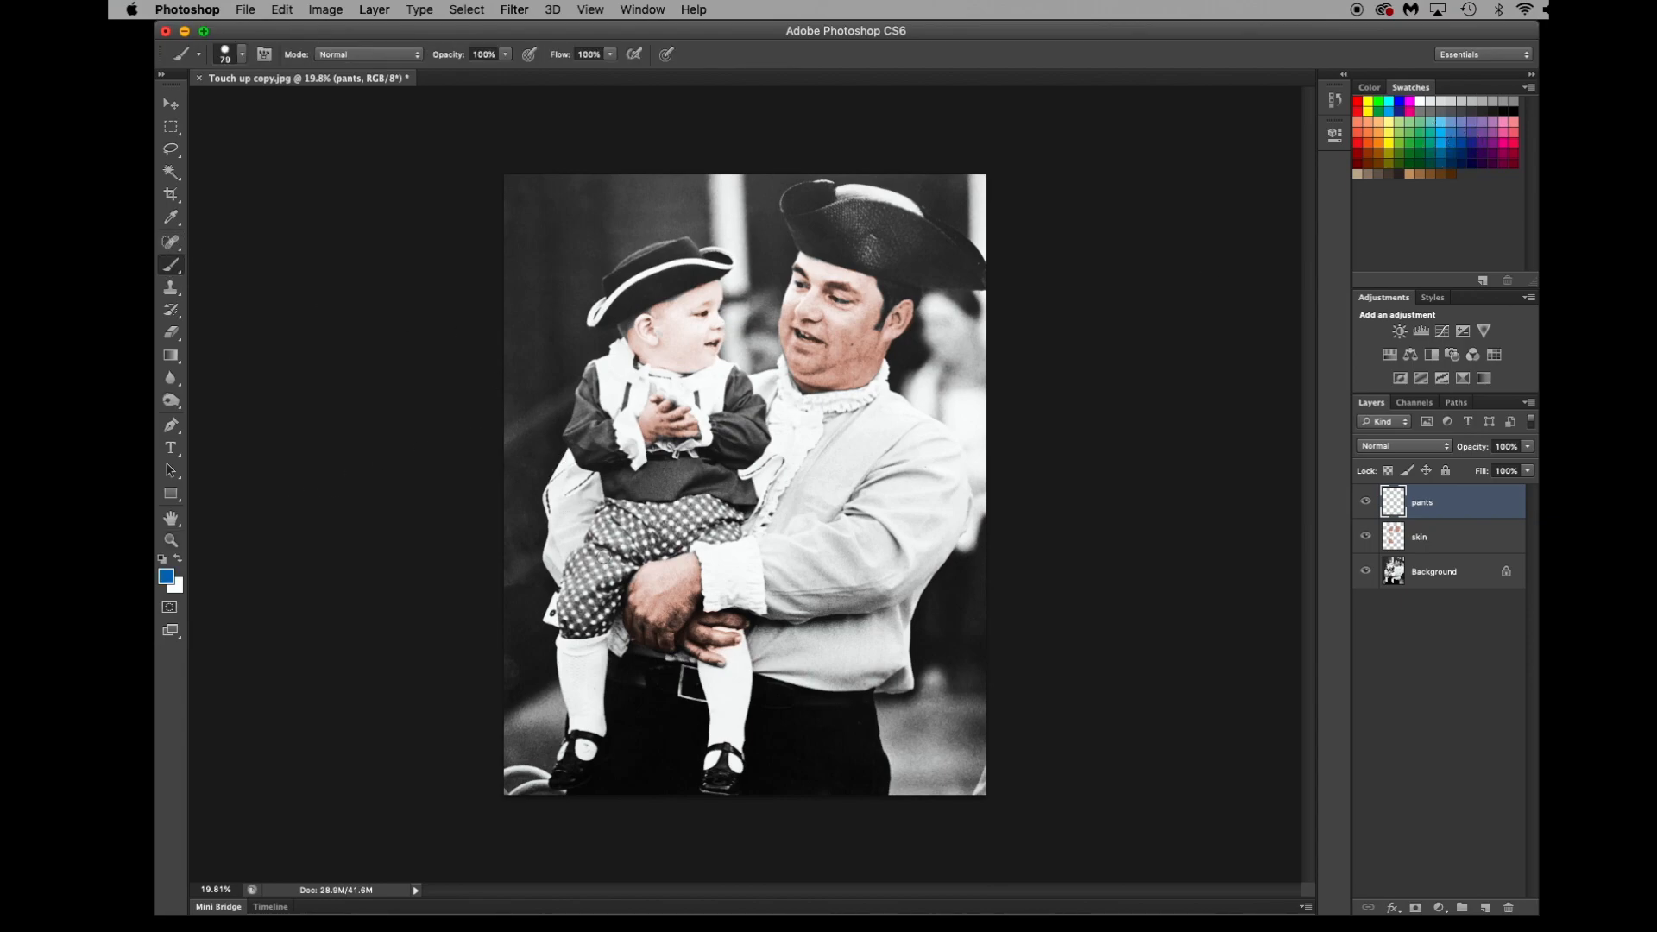
mouse_move(604, 557)
mouse_down()
mouse_move(596, 537)
mouse_move(614, 565)
mouse_up()
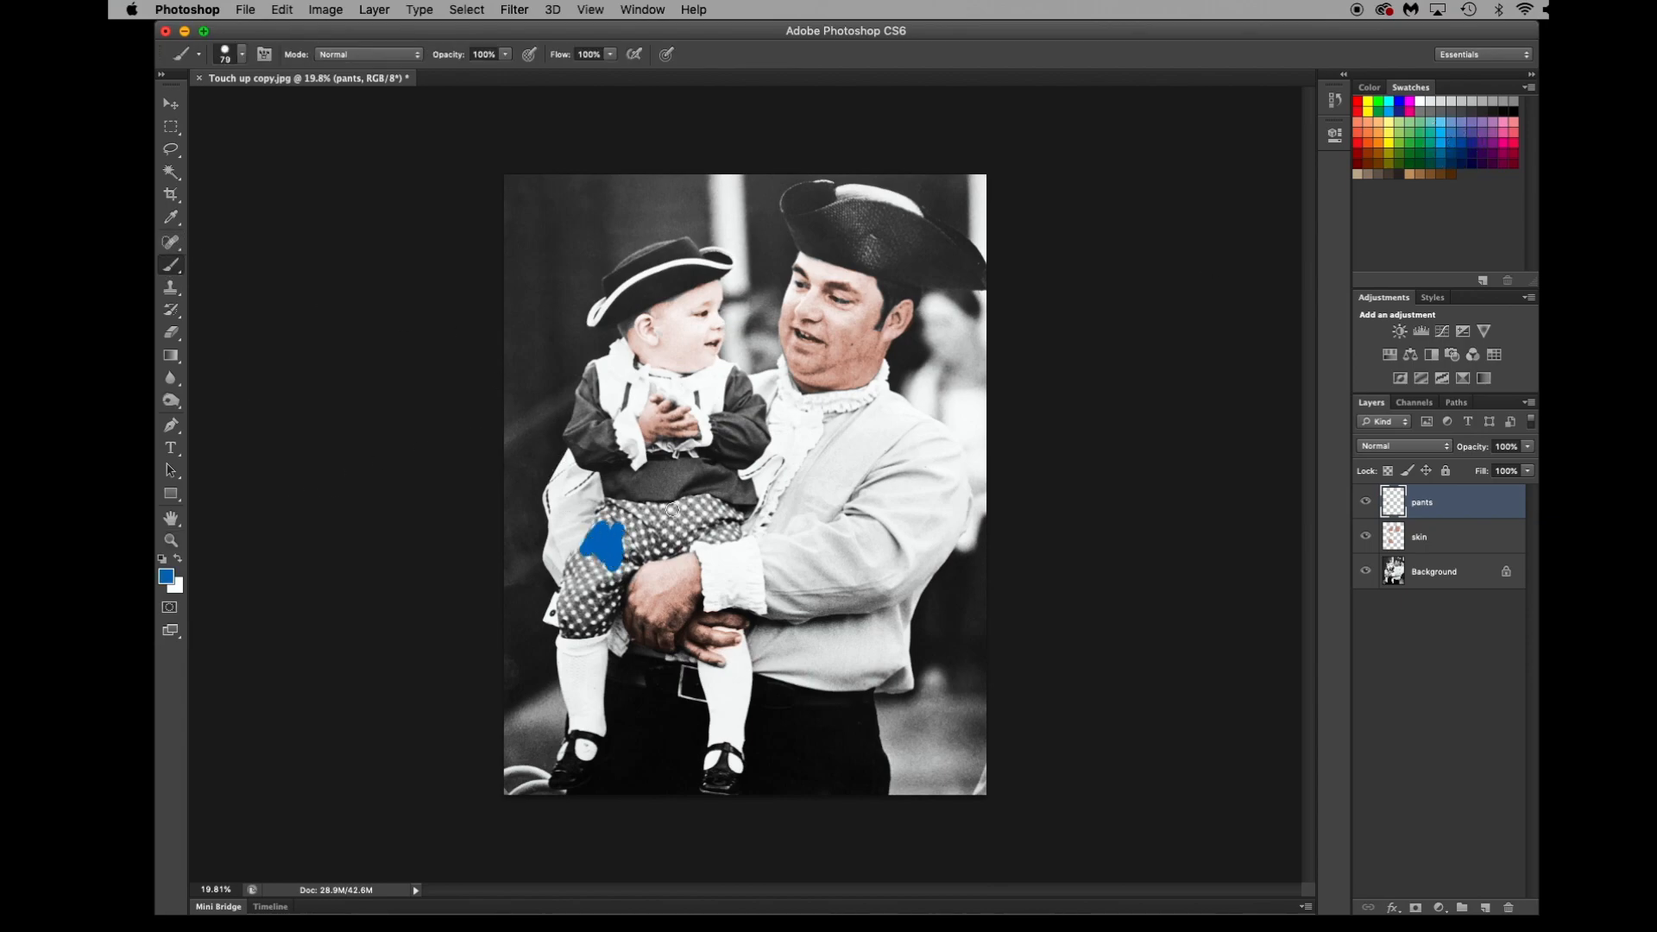
click(1410, 447)
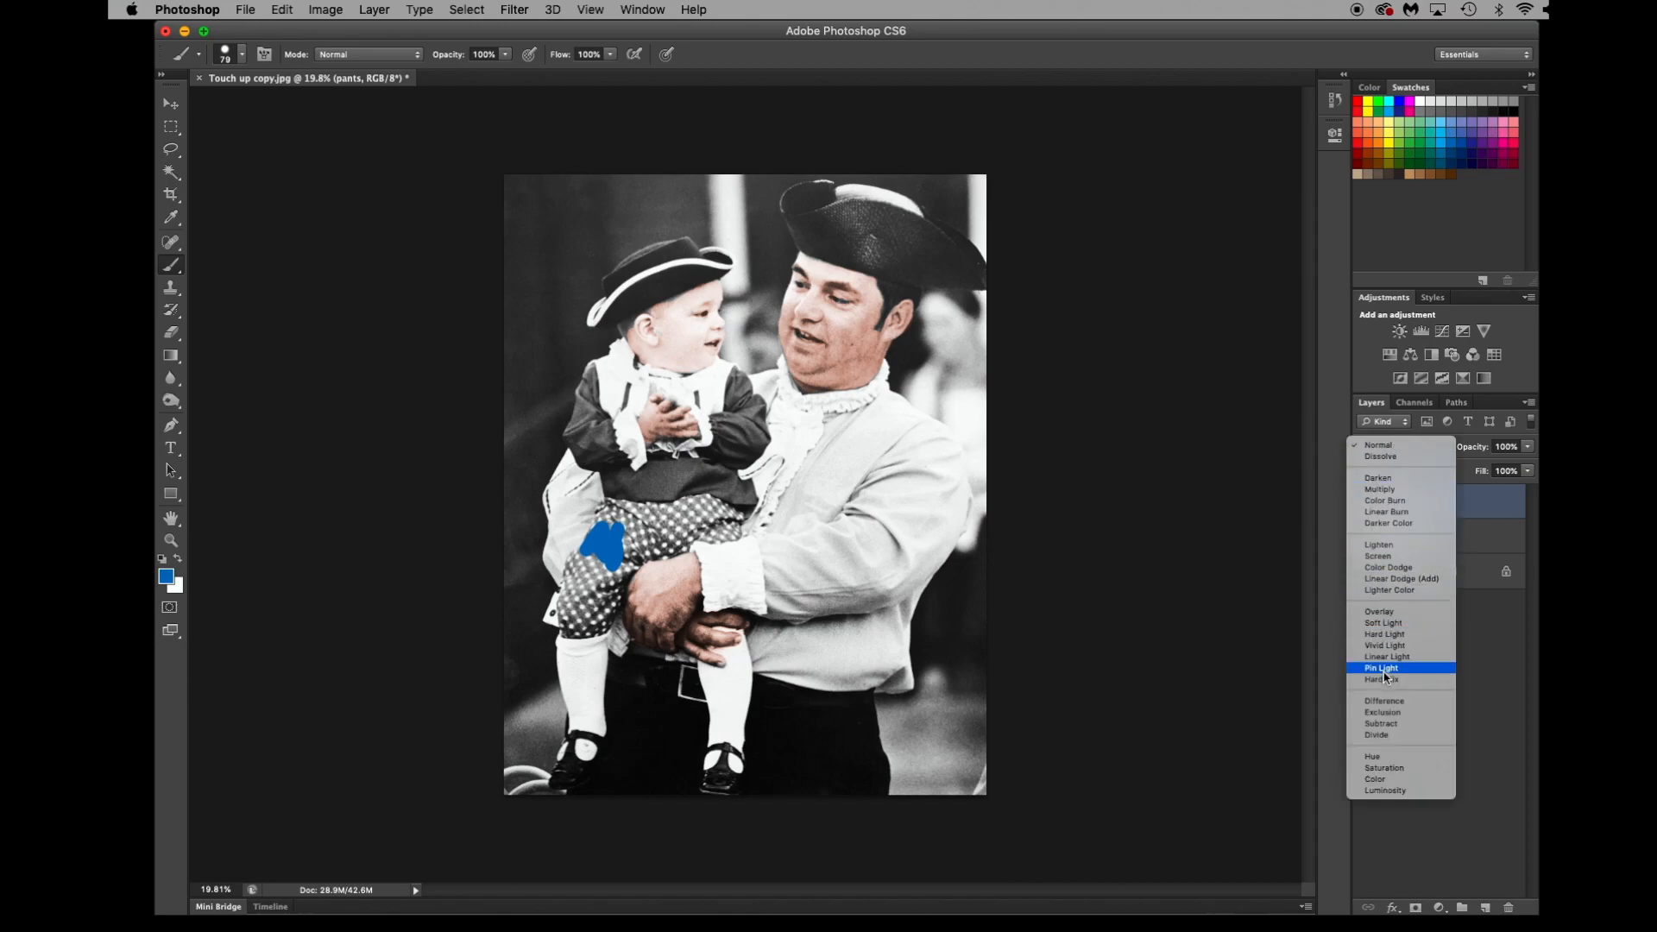
click(1390, 611)
mouse_move(597, 558)
mouse_down()
mouse_move(604, 581)
mouse_move(626, 562)
mouse_move(605, 628)
mouse_move(587, 617)
mouse_move(594, 576)
mouse_up()
Reduce the saturation of the blue on the pants layer to -44 with Hue/Saturation.
click(327, 10)
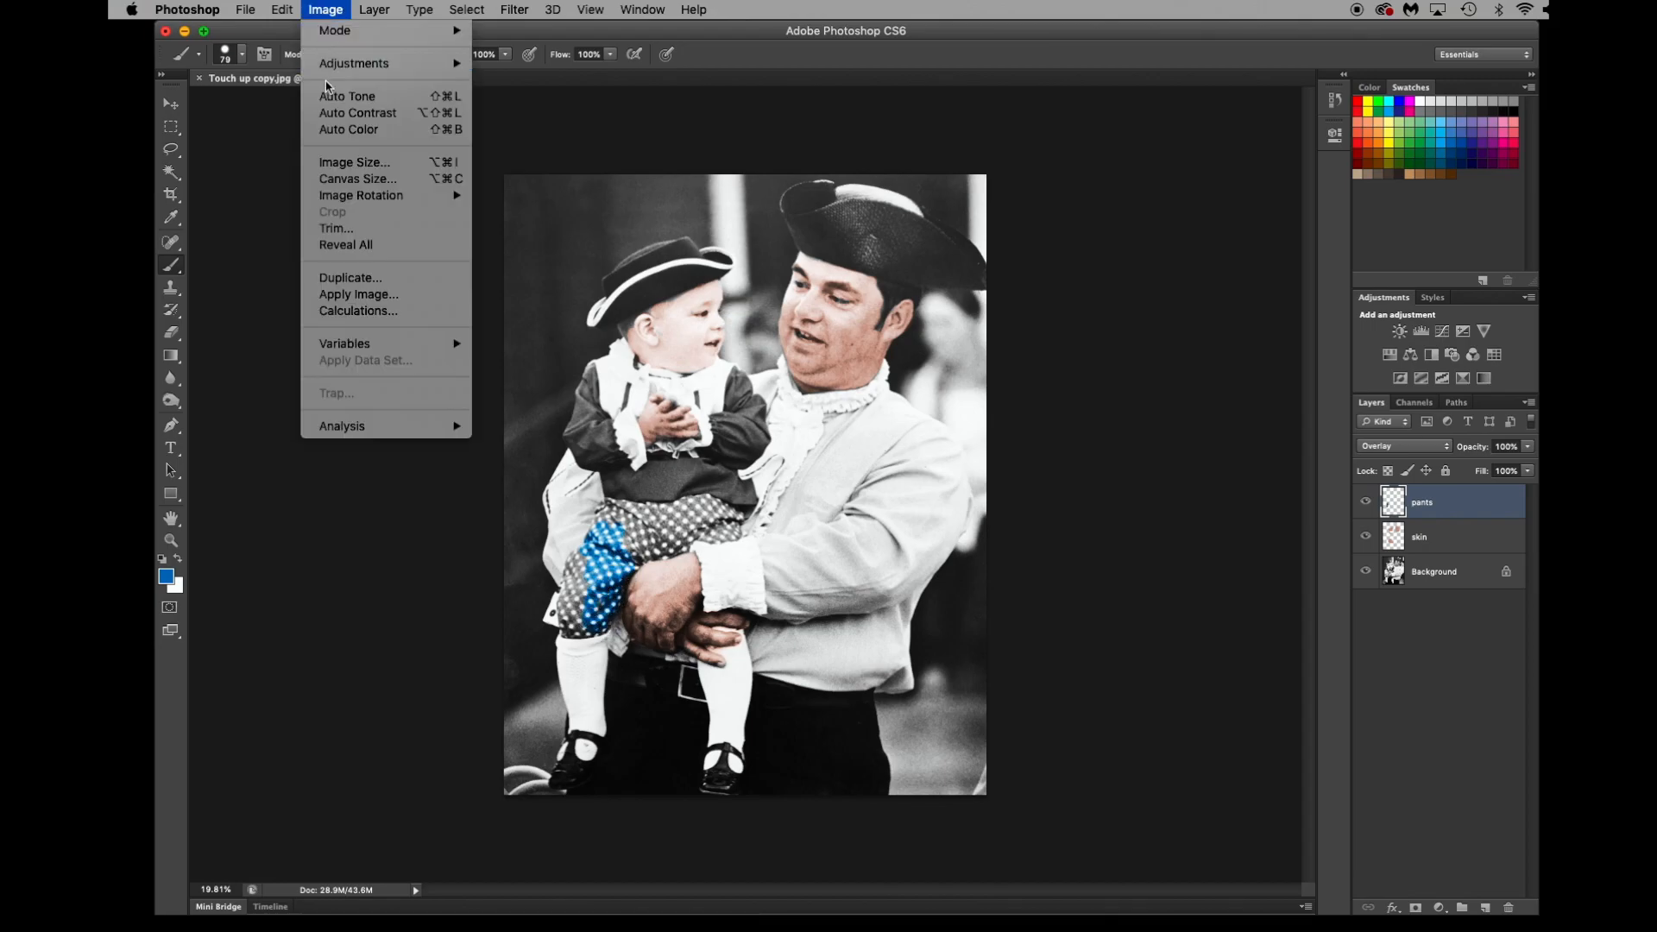
mouse_move(330, 69)
click(549, 164)
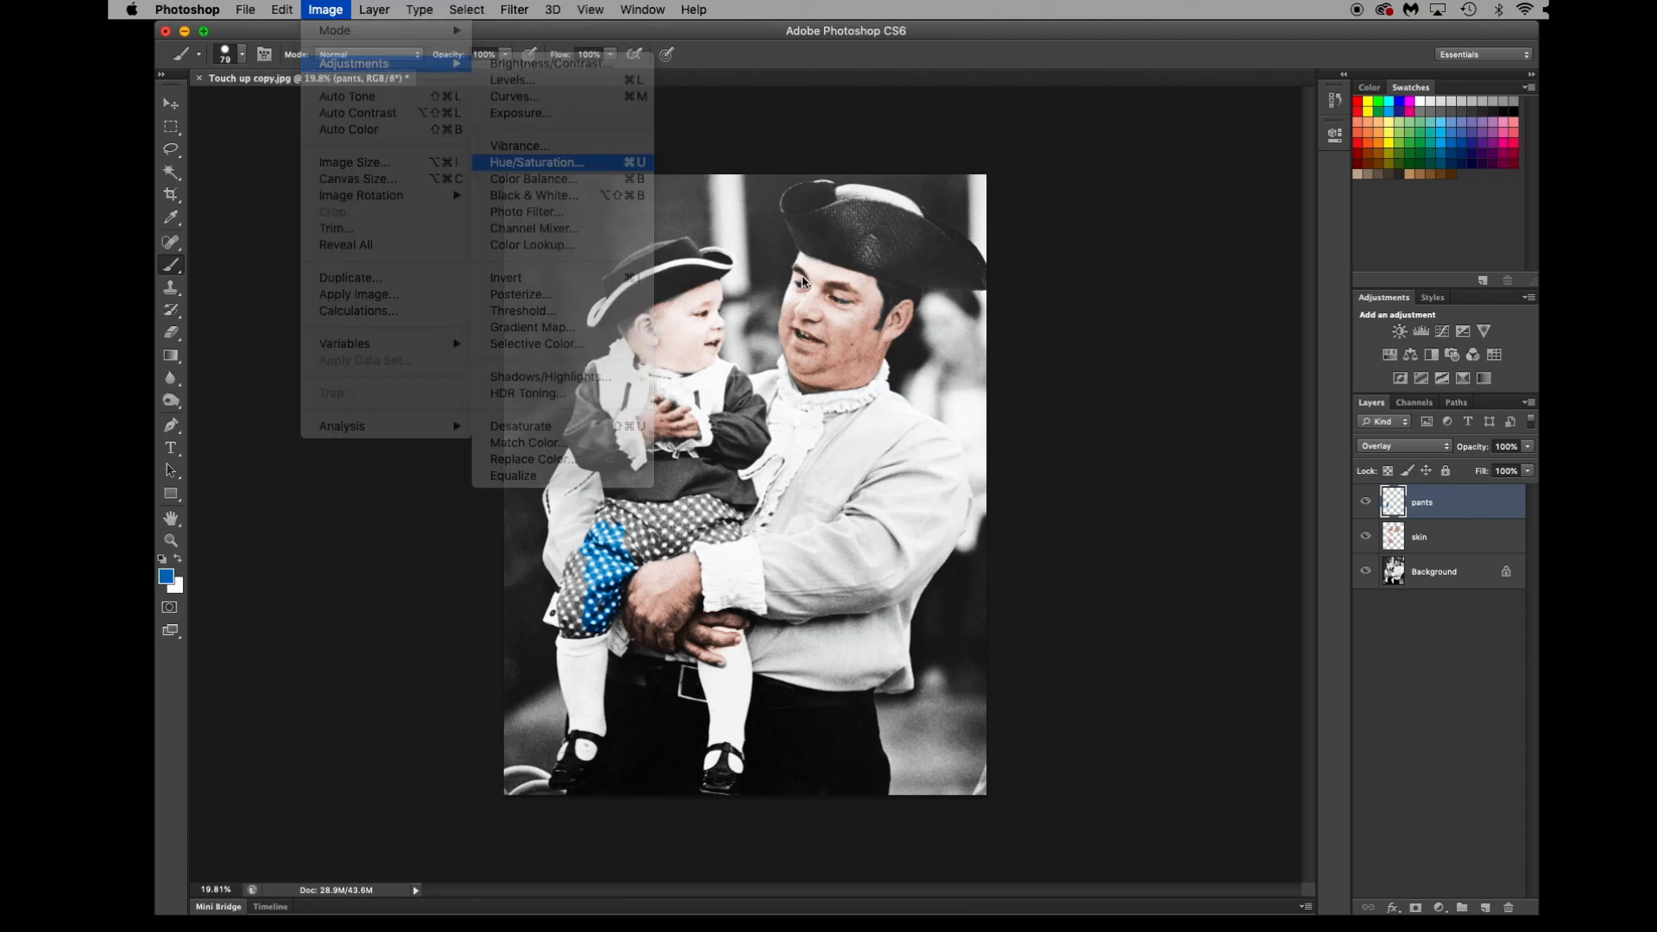
drag(1261, 202, 1221, 195)
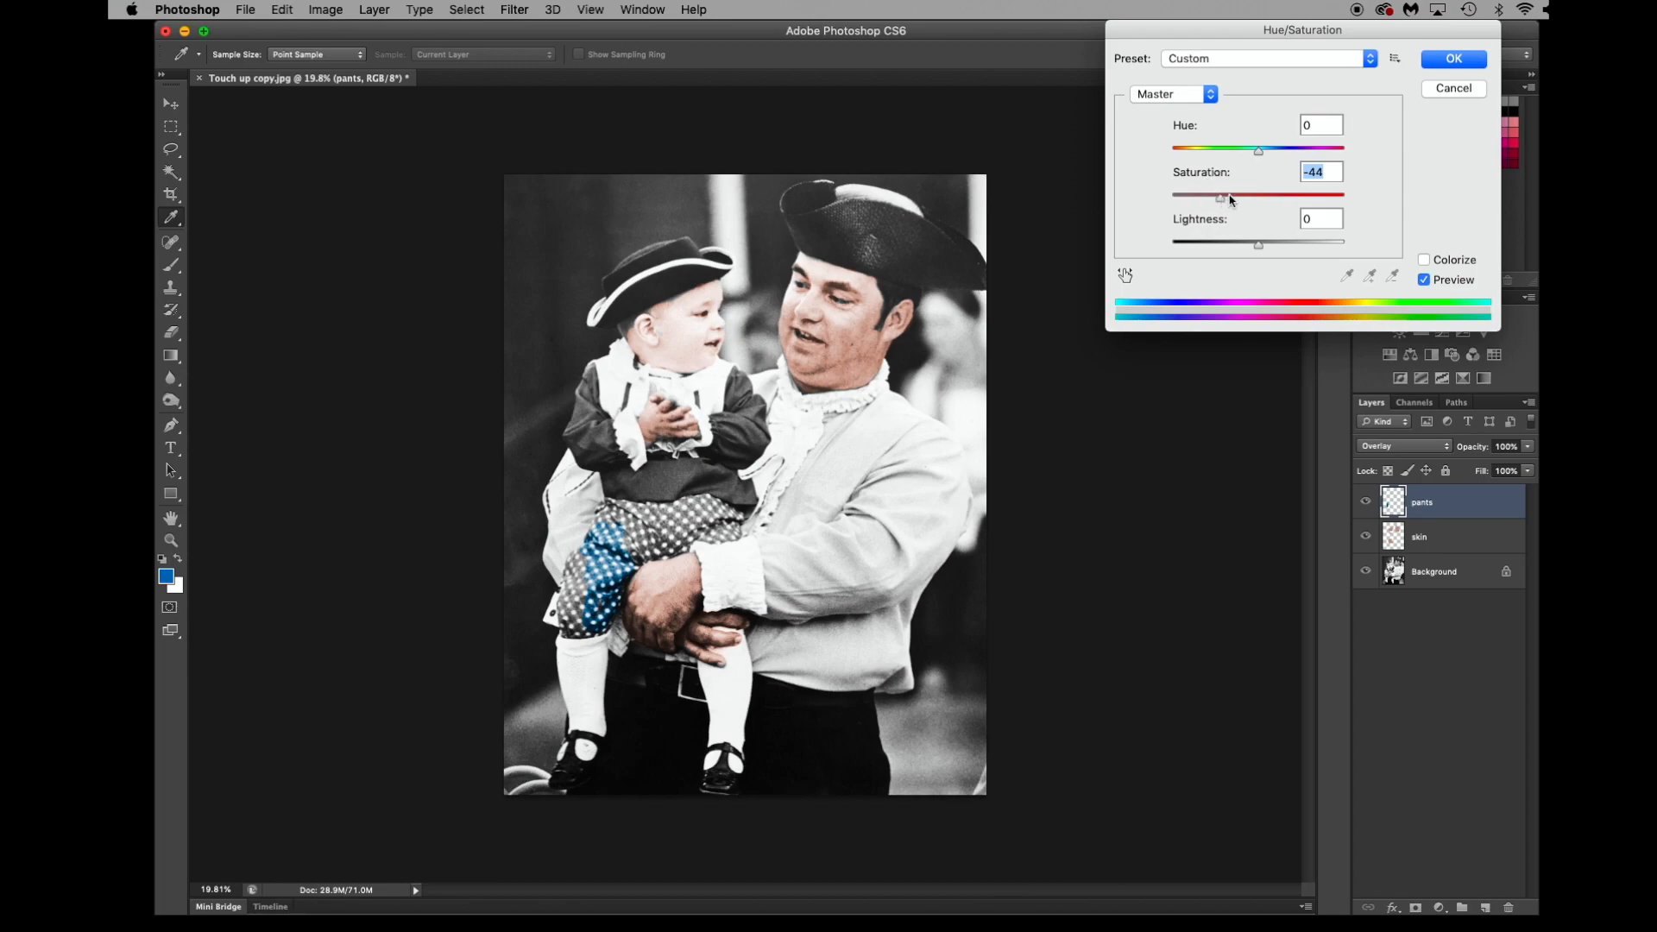
click(1426, 64)
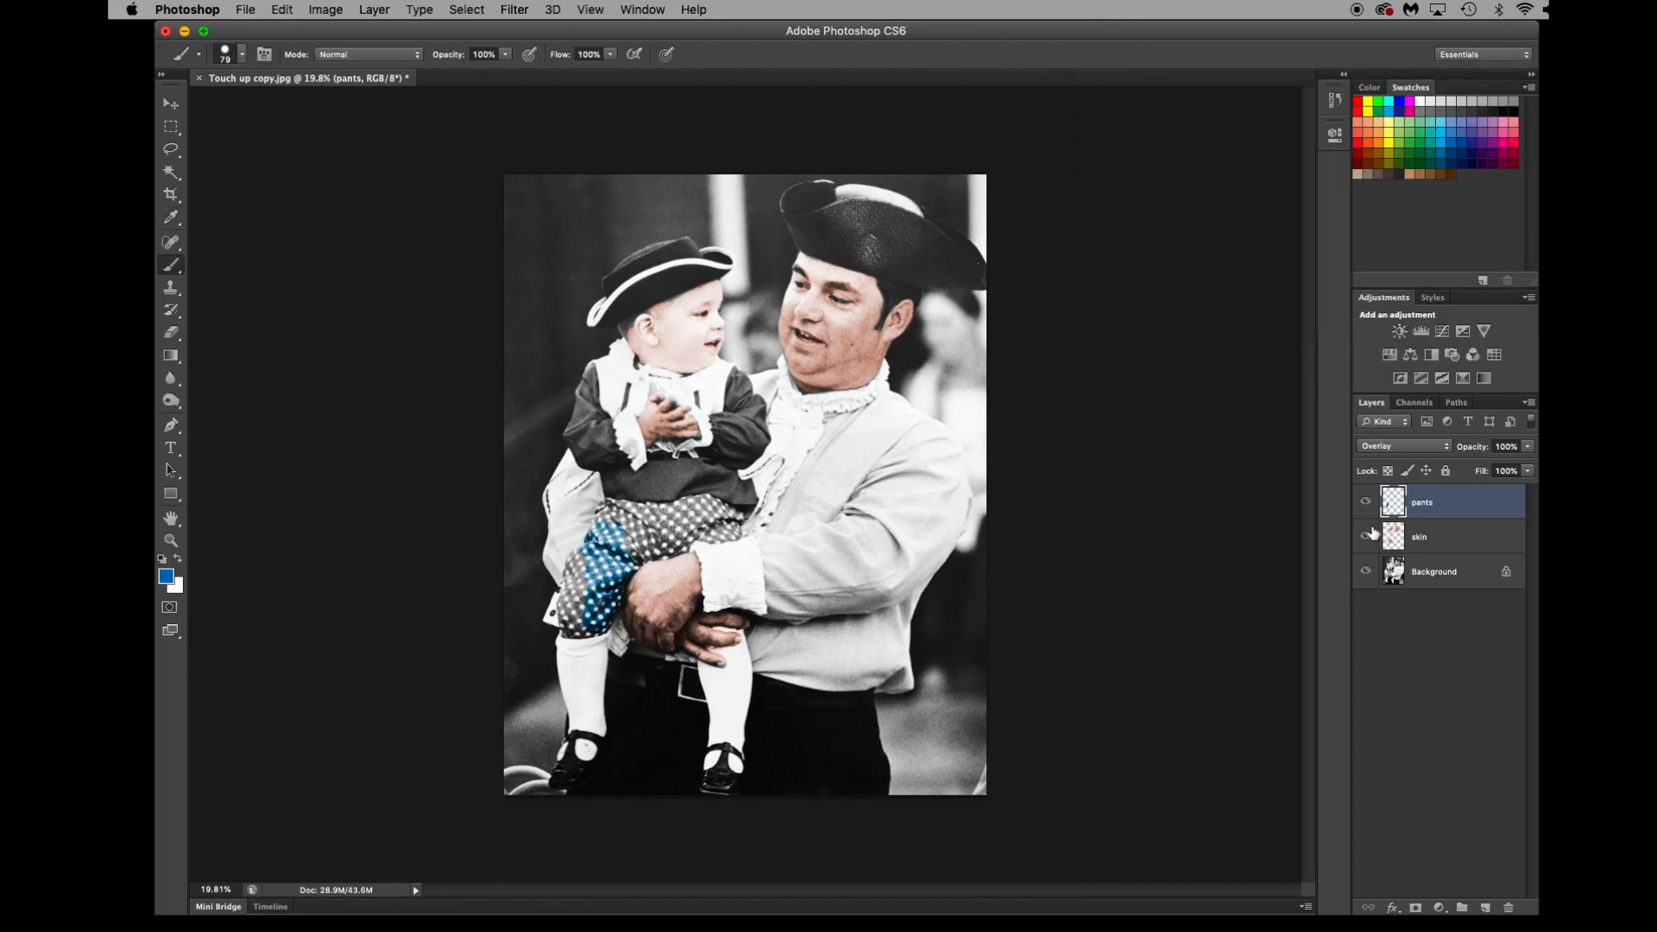
Hide the skin and pants layers to compare with the black-and-white original, and show both again.
drag(1367, 536, 1365, 502)
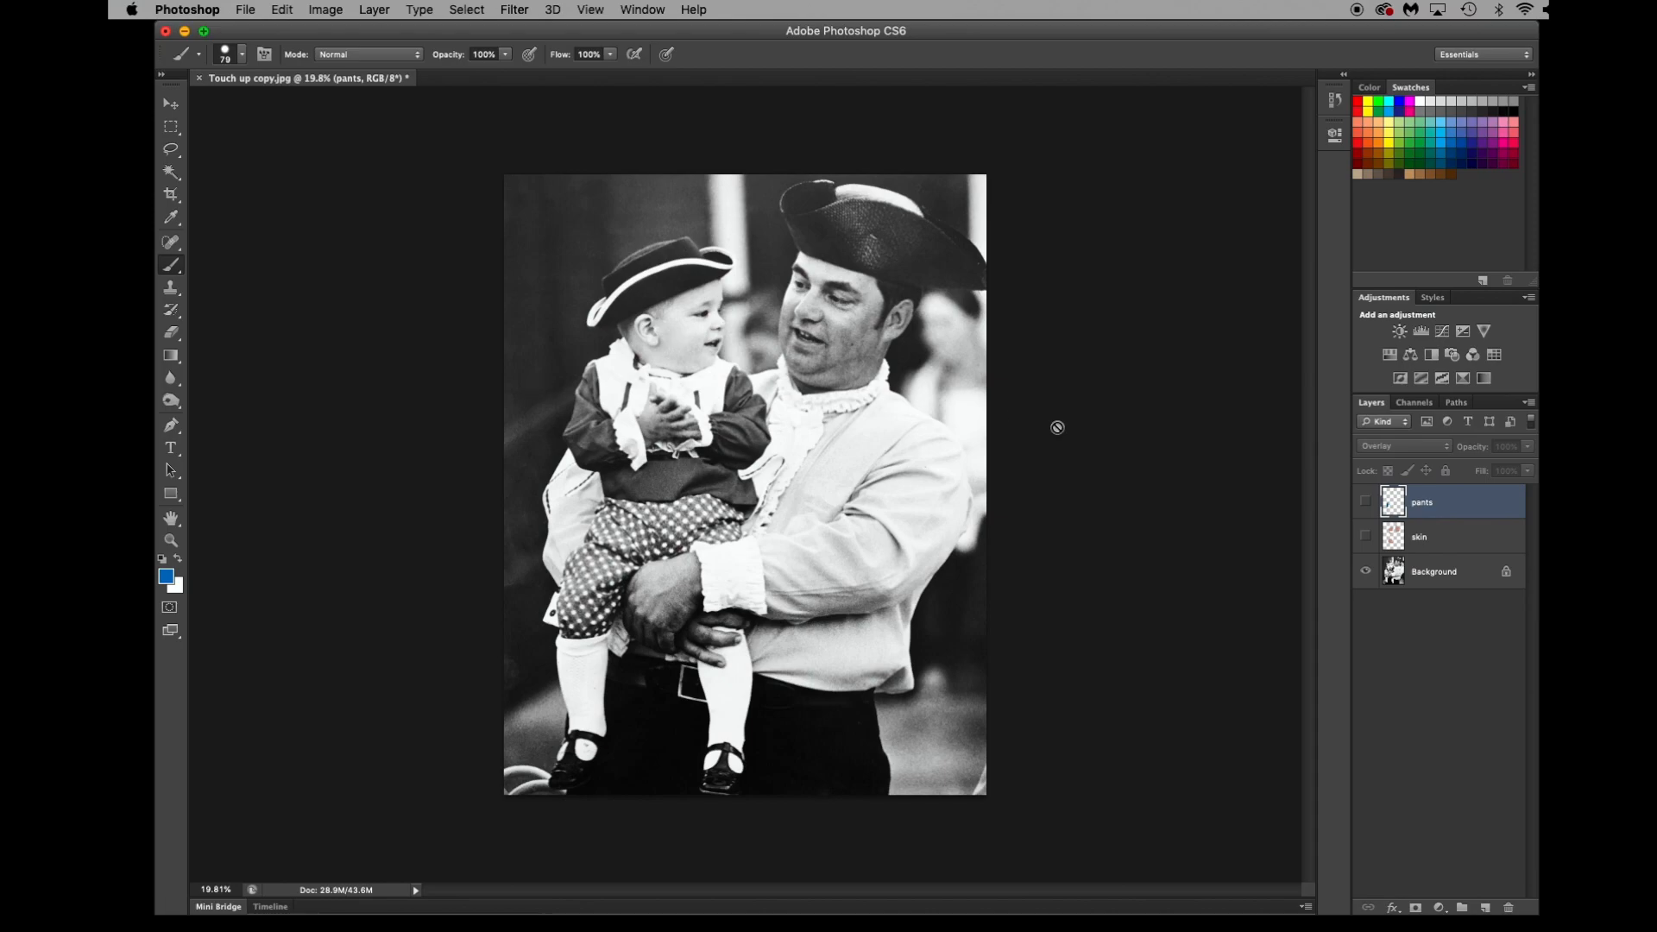
click(1366, 536)
click(1366, 502)
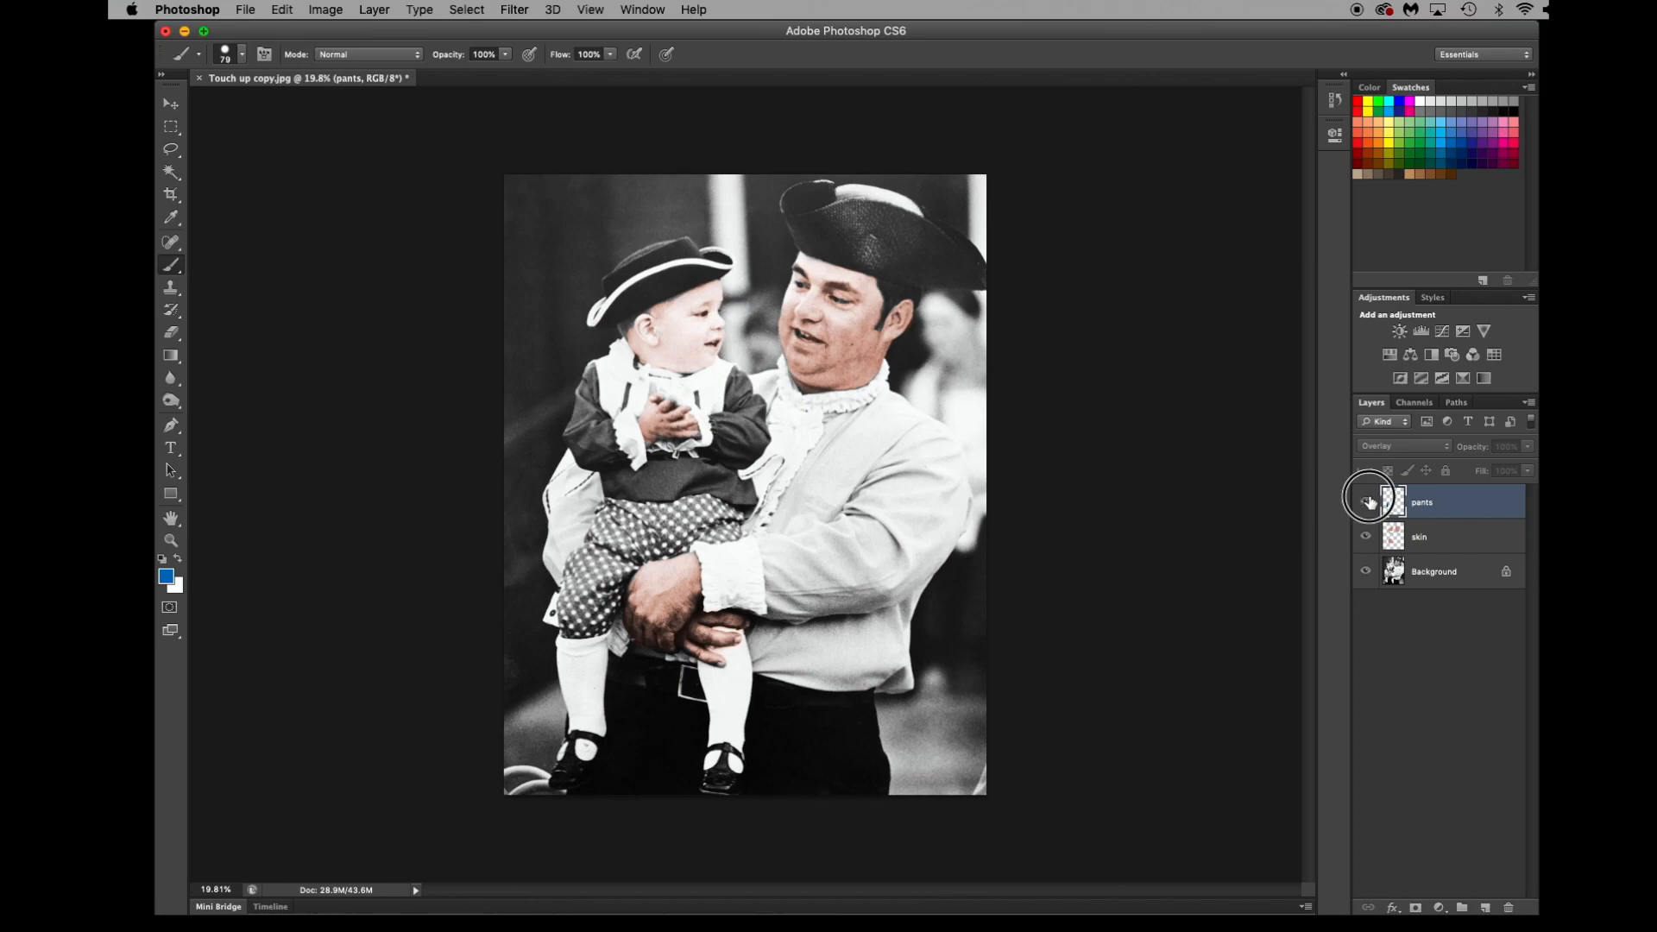